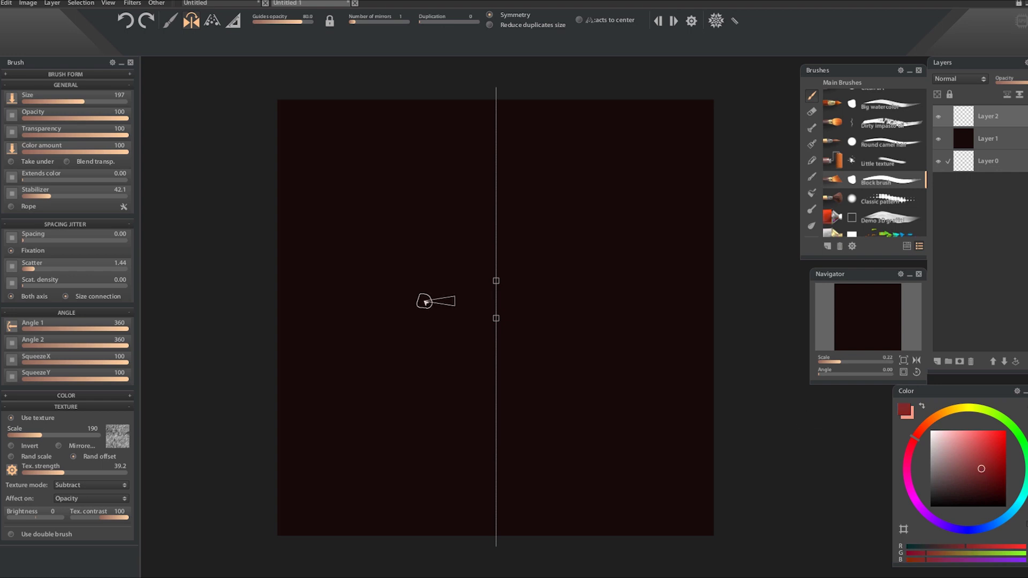
# - Sketch a symmetrical head outline in dark red with a curved eye guideline and both ears
pyautogui.moveTo(464, 171)
pyautogui.mouseDown()
pyautogui.moveTo(413, 177)
pyautogui.moveTo(374, 223)
pyautogui.moveTo(381, 341)
pyautogui.mouseUp()
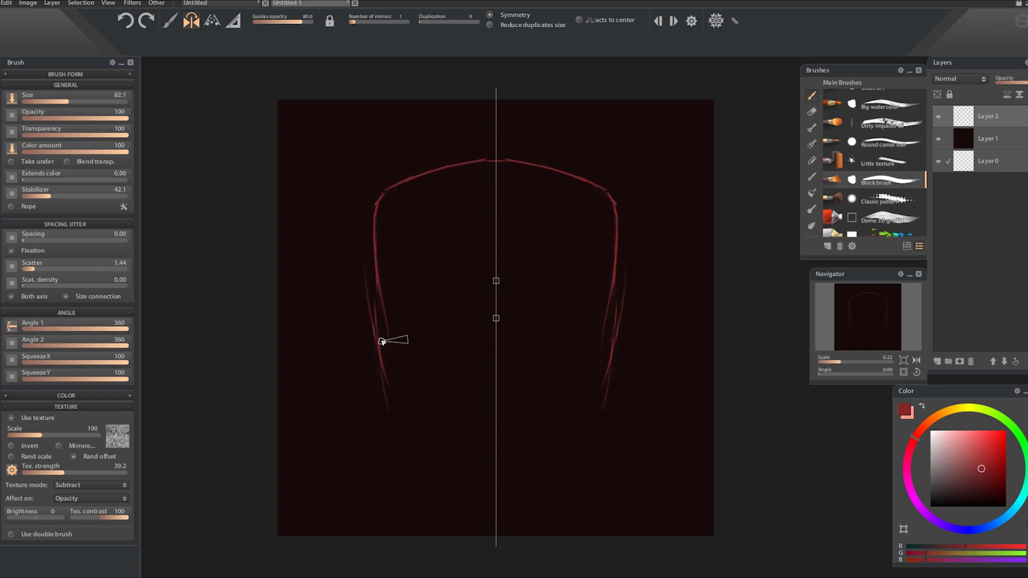
pyautogui.moveTo(439, 476); pyautogui.dragTo(494, 499)
pyautogui.moveTo(498, 153)
pyautogui.mouseDown()
pyautogui.moveTo(411, 179)
pyautogui.moveTo(379, 202)
pyautogui.moveTo(368, 250)
pyautogui.moveTo(399, 427)
pyautogui.moveTo(445, 480)
pyautogui.moveTo(496, 498)
pyautogui.mouseUp()
pyautogui.moveTo(496, 333); pyautogui.dragTo(369, 301)
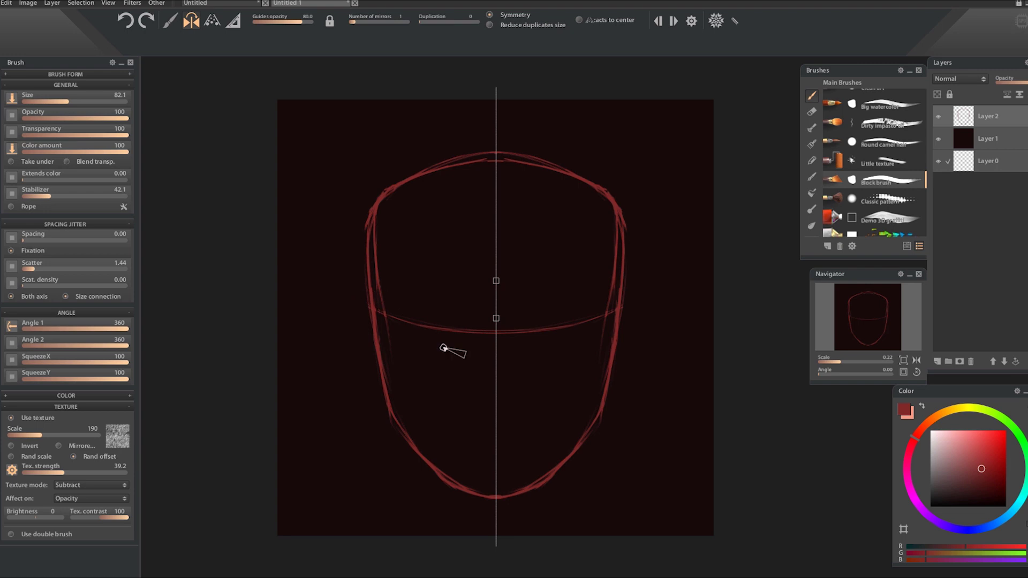
pyautogui.moveTo(399, 181); pyautogui.dragTo(368, 236)
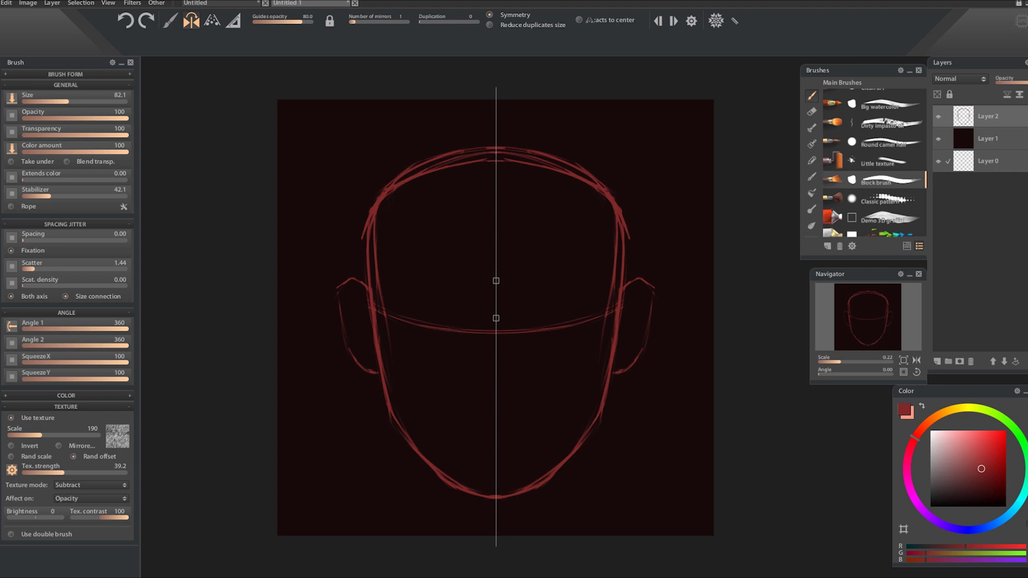
# - Transform the face sketch to narrow the head, and add the eyebrows, inner ear lines and neck
pyautogui.hotkey('ctrl', 't')
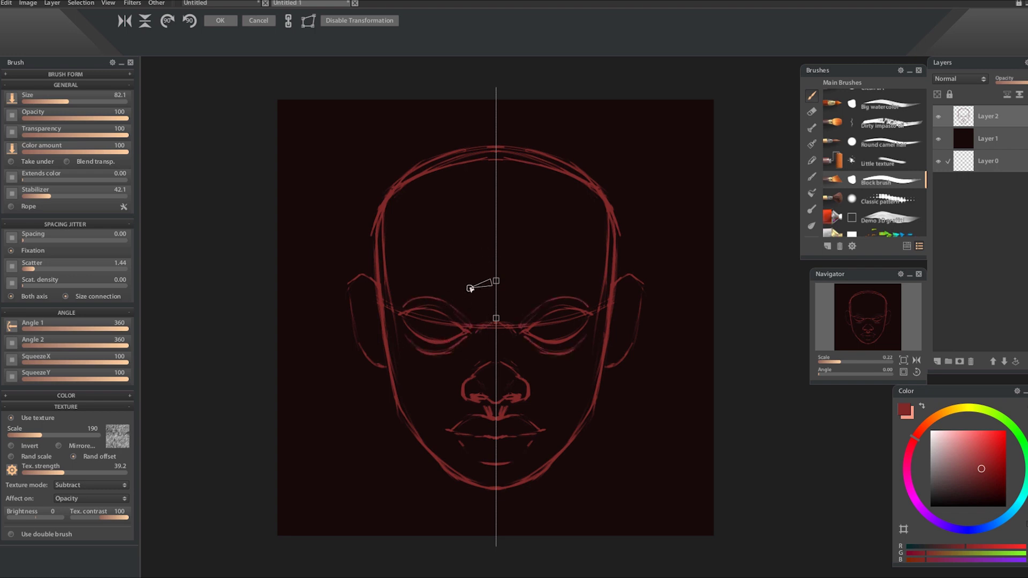
pyautogui.moveTo(394, 189); pyautogui.dragTo(400, 172)
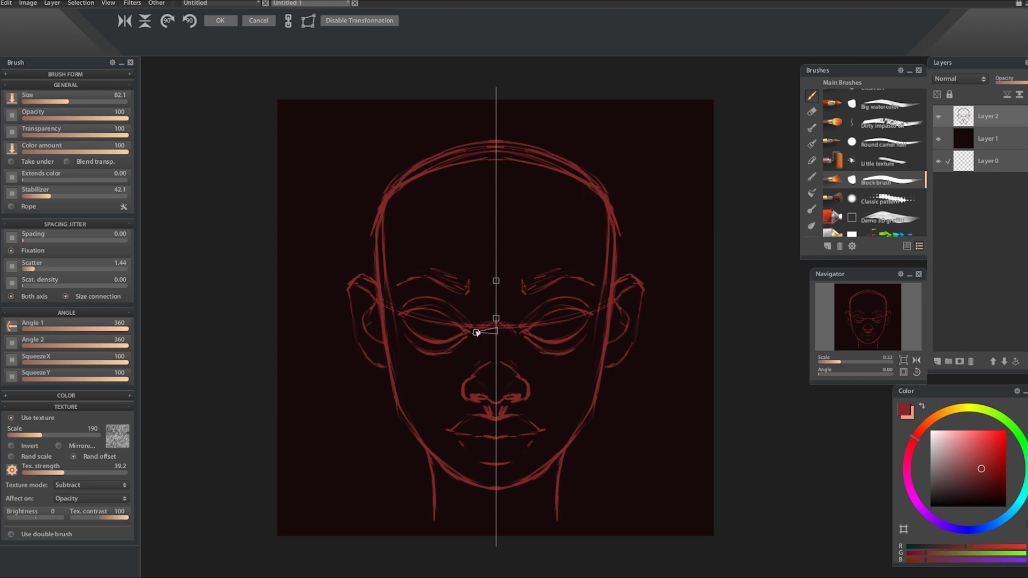
pyautogui.press('Return')
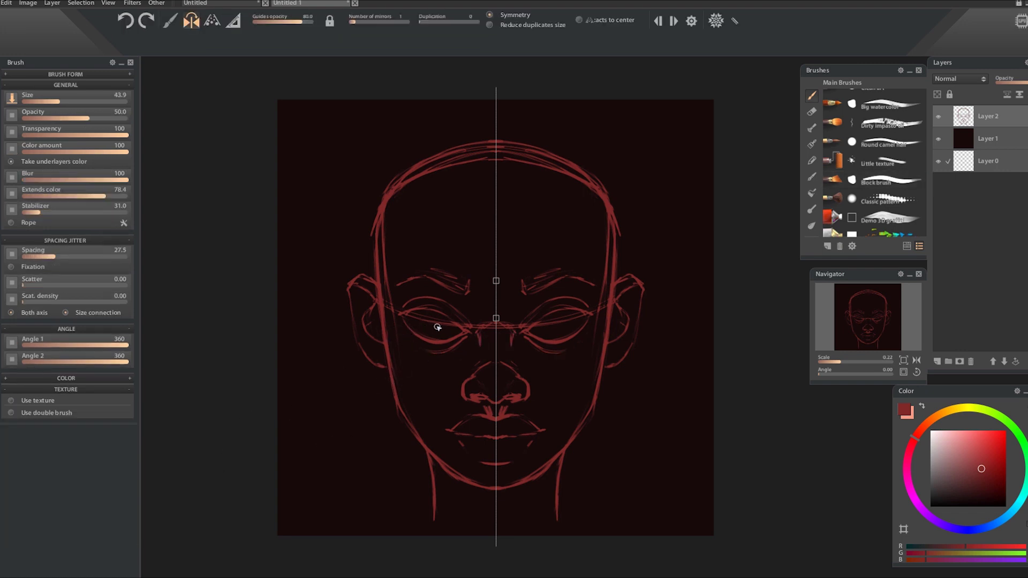
# - Draw round irises inside both eyes and strengthen the upper and lower eyelid lines
pyautogui.press('b')
pyautogui.moveTo(445, 334); pyautogui.dragTo(456, 342)
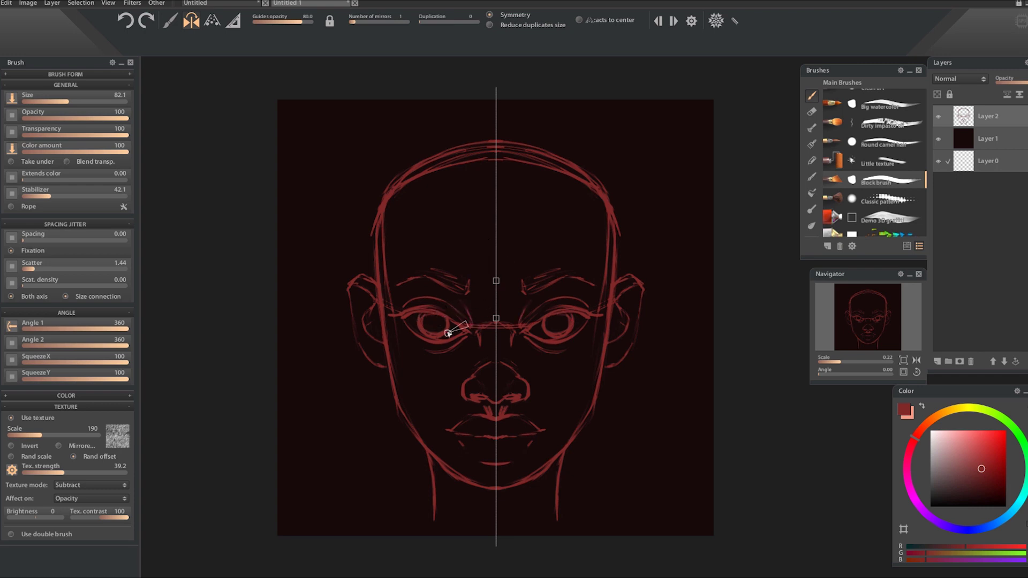
pyautogui.moveTo(411, 340)
pyautogui.mouseDown()
pyautogui.moveTo(465, 345)
pyautogui.moveTo(415, 346)
pyautogui.moveTo(438, 353)
pyautogui.moveTo(403, 318)
pyautogui.mouseUp()
pyautogui.press('e')
pyautogui.press('b')
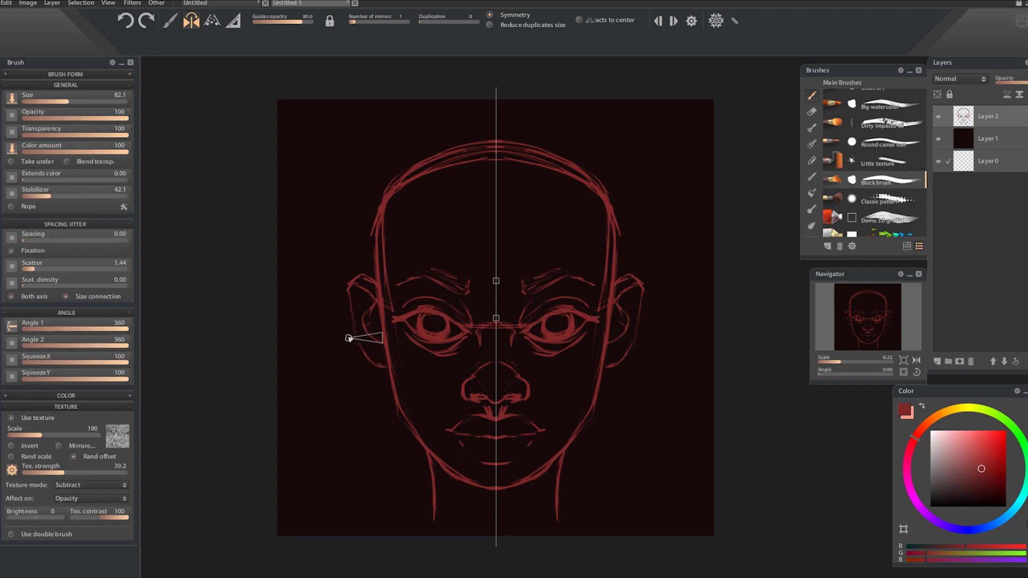
# - Redraw the top of the skull as a higher, rounder contour and erase the surplus construction lines
pyautogui.press('e')
pyautogui.moveTo(470, 160); pyautogui.dragTo(452, 151)
pyautogui.press('b')
pyautogui.press('e')
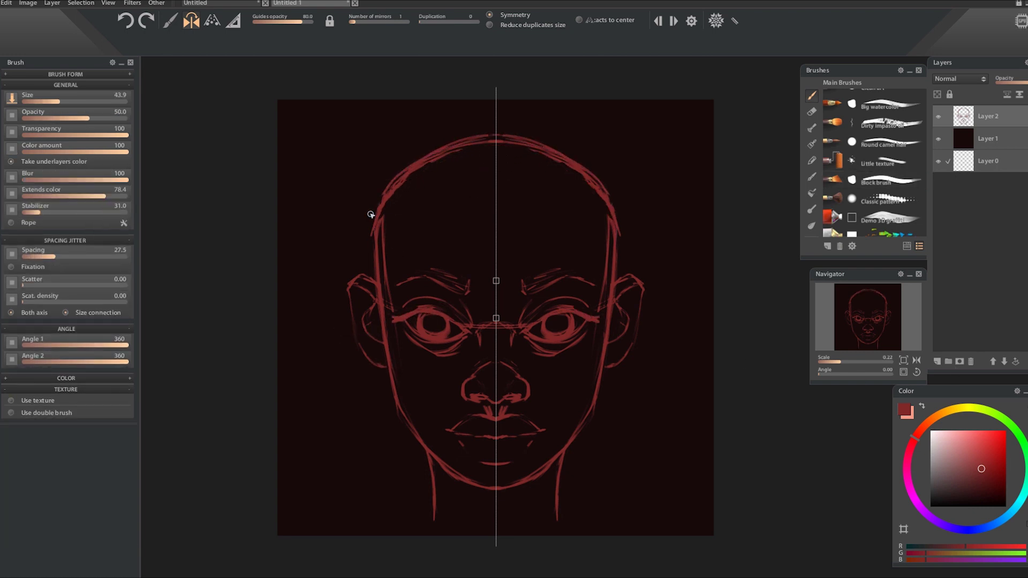
pyautogui.press('b')
# - Add a new layer beneath the sketch, sample the dark background color, and set the layer checkmark on Layer 2
pyautogui.hotkey('ctrl', 'shift', 'n')
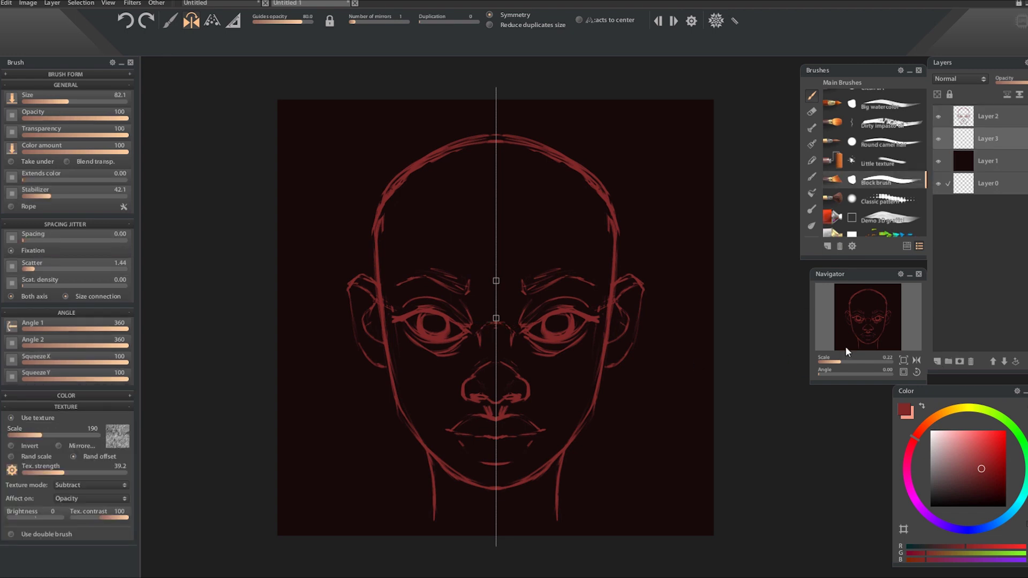
pyautogui.keyDown('alt'); pyautogui.click(562, 228); pyautogui.keyUp('alt')
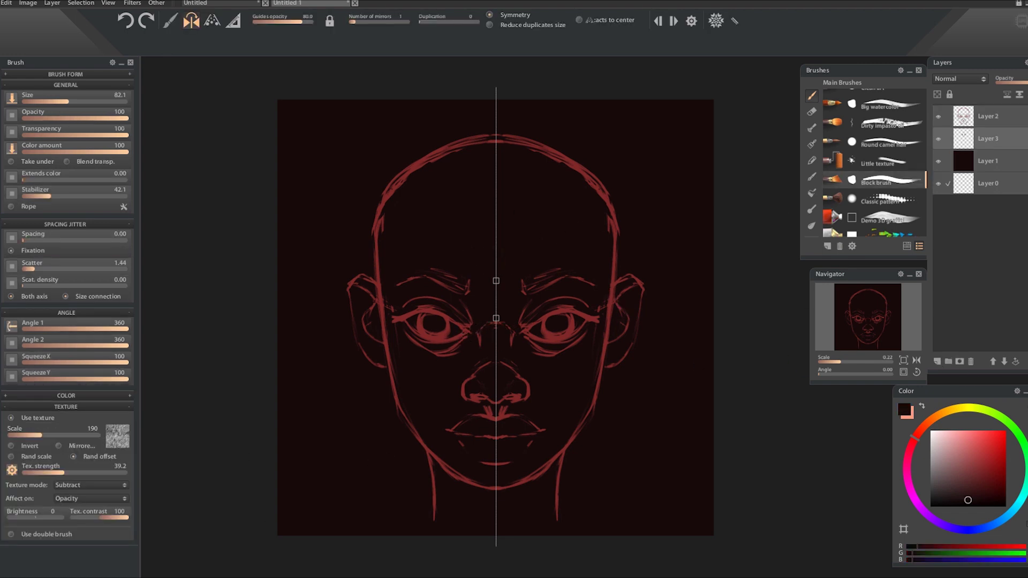
pyautogui.click(988, 119)
pyautogui.rightClick(988, 119)
pyautogui.click(967, 217)
# - Fill the head, ears and neck silhouette with flat dark reddish brown on Layer 3
pyautogui.keyDown('alt'); pyautogui.click(482, 284); pyautogui.keyUp('alt')
pyautogui.moveTo(460, 282)
pyautogui.mouseDown()
pyautogui.moveTo(477, 305)
pyautogui.moveTo(502, 266)
pyautogui.moveTo(485, 277)
pyautogui.moveTo(500, 217)
pyautogui.moveTo(426, 311)
pyautogui.moveTo(441, 237)
pyautogui.moveTo(491, 214)
pyautogui.moveTo(482, 201)
pyautogui.moveTo(515, 160)
pyautogui.moveTo(428, 183)
pyautogui.moveTo(420, 203)
pyautogui.moveTo(467, 228)
pyautogui.moveTo(499, 194)
pyautogui.moveTo(466, 188)
pyautogui.moveTo(439, 226)
pyautogui.moveTo(494, 182)
pyautogui.moveTo(412, 212)
pyautogui.moveTo(445, 186)
pyautogui.moveTo(405, 297)
pyautogui.moveTo(434, 262)
pyautogui.moveTo(424, 305)
pyautogui.moveTo(459, 290)
pyautogui.moveTo(480, 441)
pyautogui.moveTo(446, 428)
pyautogui.moveTo(384, 345)
pyautogui.moveTo(394, 336)
pyautogui.moveTo(512, 467)
pyautogui.moveTo(461, 528)
pyautogui.mouseUp()
pyautogui.press('b')
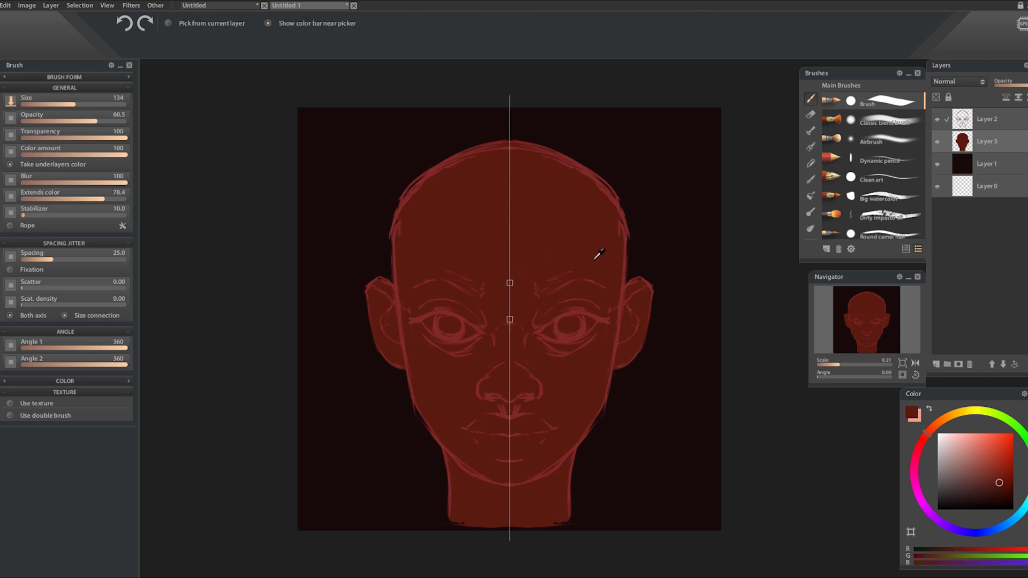
# - Block in a lighter forehead plane and greyish eye whites on the flat head color
pyautogui.press('b')
pyautogui.keyDown('alt'); pyautogui.click(477, 257); pyautogui.keyUp('alt')
pyautogui.moveTo(477, 264)
pyautogui.mouseDown()
pyautogui.moveTo(505, 255)
pyautogui.moveTo(501, 218)
pyautogui.moveTo(430, 256)
pyautogui.moveTo(489, 271)
pyautogui.moveTo(410, 271)
pyautogui.moveTo(539, 197)
pyautogui.moveTo(521, 214)
pyautogui.mouseUp()
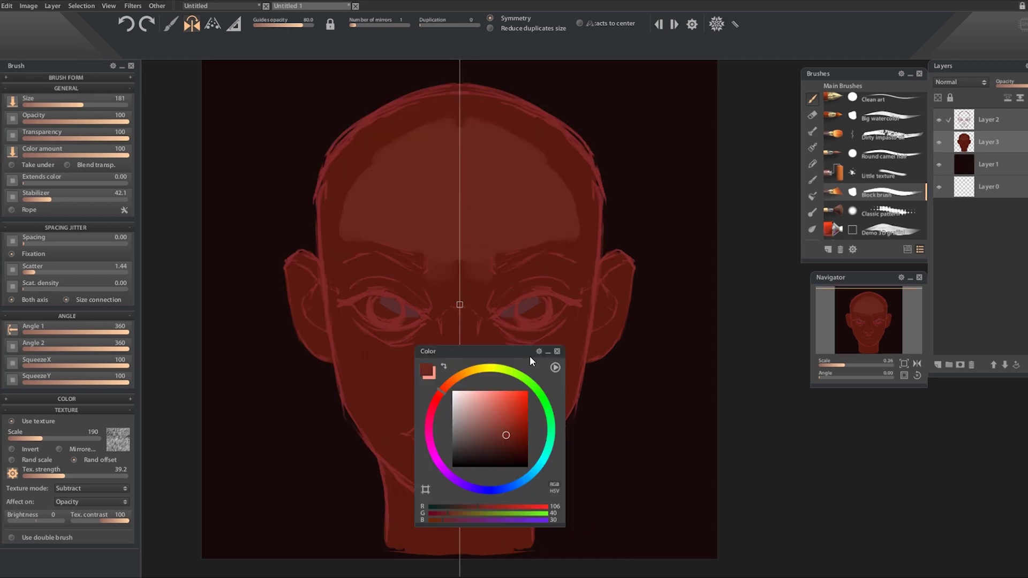
# - Clear the Color panel and symmetry handles off the face, and soften the edges of the lighter forehead plane
pyautogui.moveTo(532, 359); pyautogui.dragTo(1026, 402)
pyautogui.moveTo(507, 293)
pyautogui.mouseDown()
pyautogui.moveTo(439, 392)
pyautogui.moveTo(460, 567)
pyautogui.mouseUp()
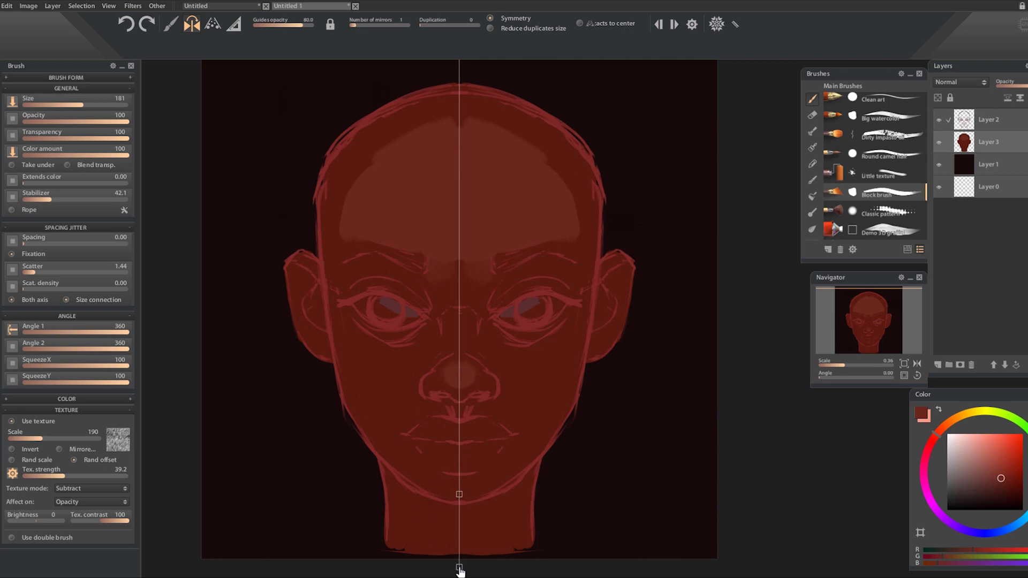
pyautogui.moveTo(344, 223)
pyautogui.mouseDown()
pyautogui.moveTo(406, 200)
pyautogui.moveTo(404, 127)
pyautogui.mouseUp()
pyautogui.moveTo(413, 165); pyautogui.dragTo(420, 340)
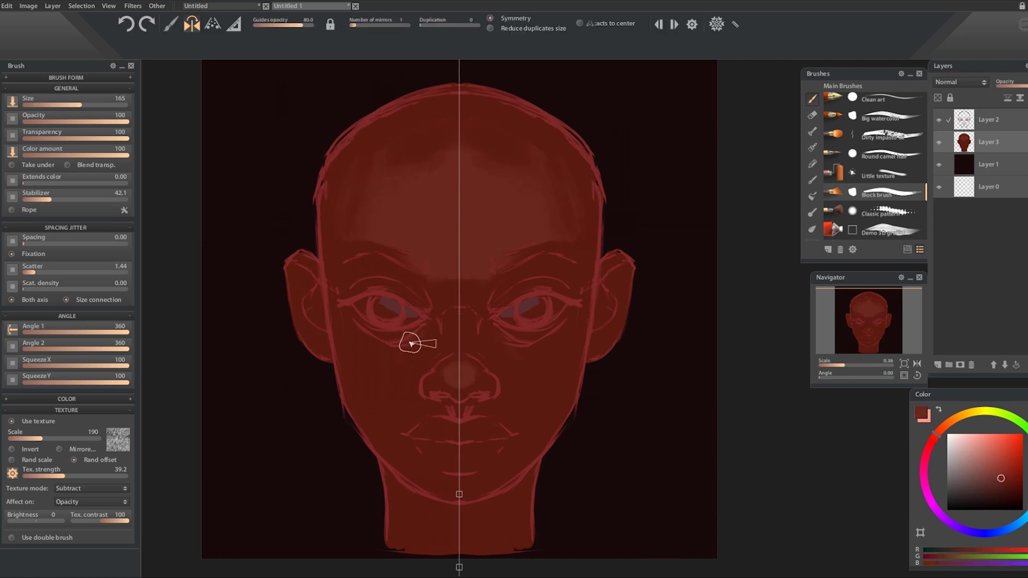
# - Paint lighter tones on the nose bridge and under the eyes, and a redder tone on the nose tip
pyautogui.keyDown('alt'); pyautogui.click(452, 348); pyautogui.keyUp('alt')
pyautogui.keyDown('alt'); pyautogui.click(457, 370); pyautogui.keyUp('alt')
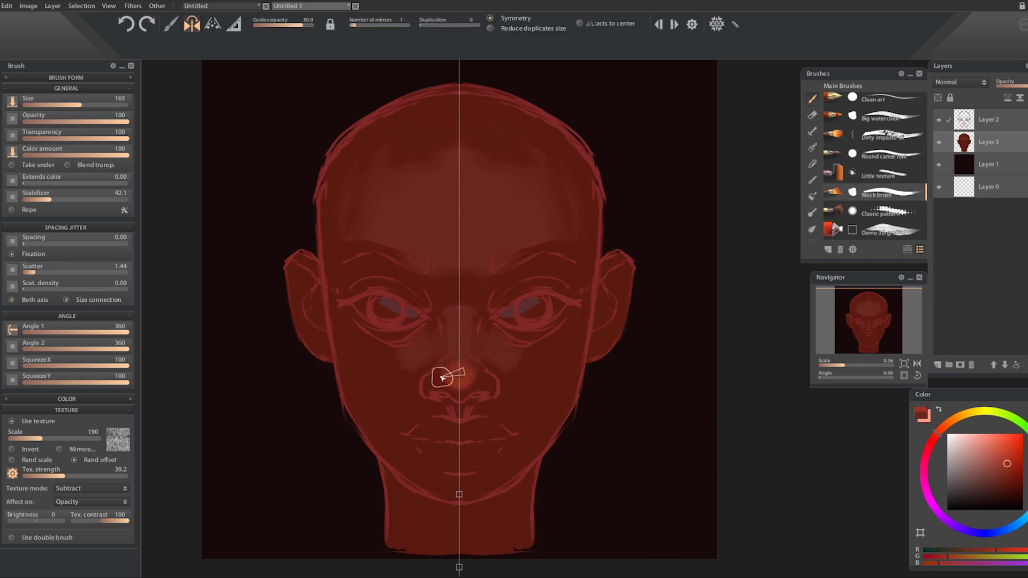
pyautogui.moveTo(501, 383); pyautogui.dragTo(451, 375)
# - Fill the lips with a darker red and shade the cheek hollows and lower lip shadow with a larger brush
pyautogui.keyDown('alt'); pyautogui.click(450, 393); pyautogui.keyUp('alt')
pyautogui.click(1010, 490)
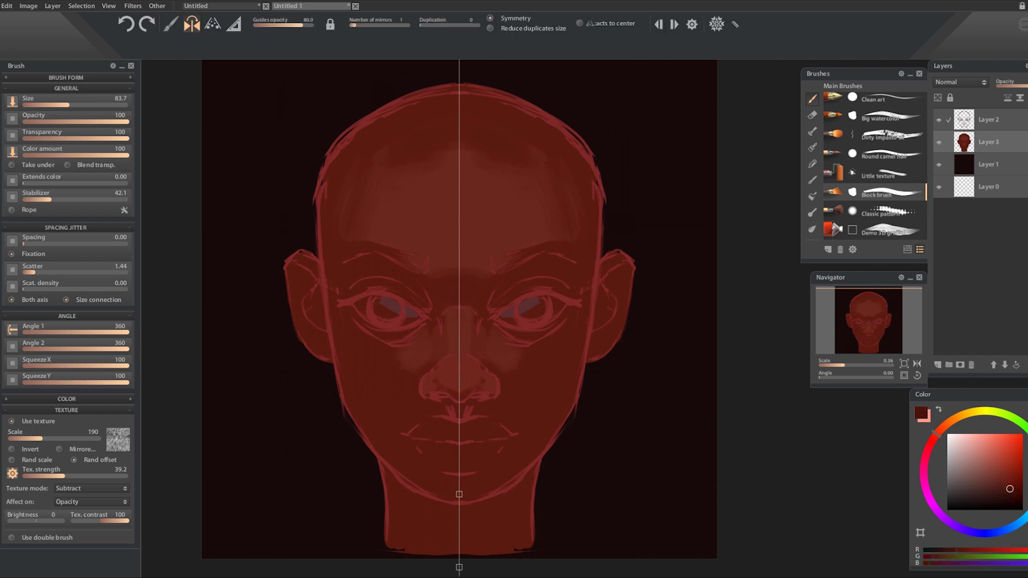
pyautogui.moveTo(450, 425)
pyautogui.mouseDown()
pyautogui.moveTo(427, 439)
pyautogui.moveTo(447, 460)
pyautogui.mouseUp()
pyautogui.press(']')
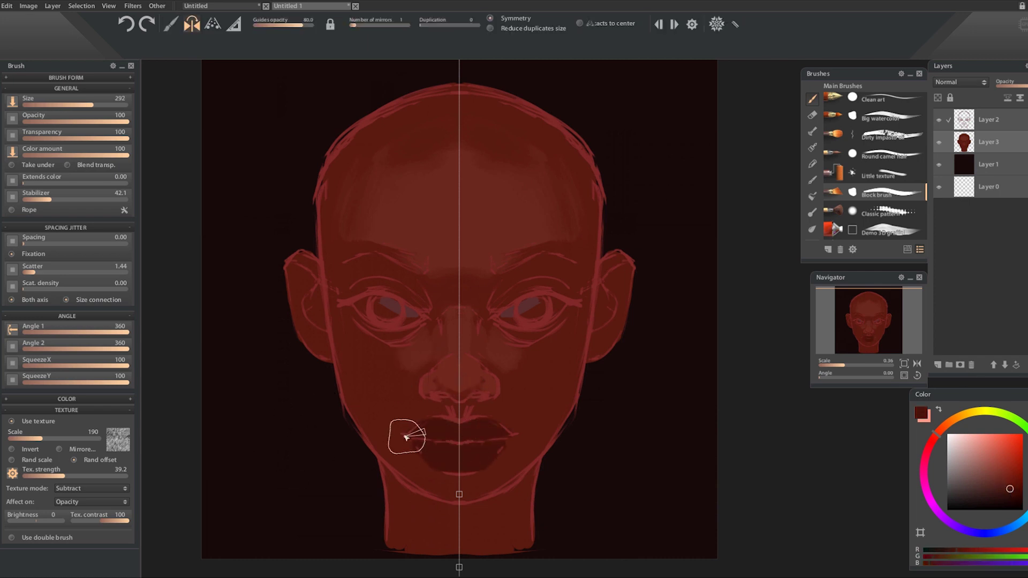
pyautogui.keyDown('alt'); pyautogui.click(398, 386); pyautogui.keyUp('alt')
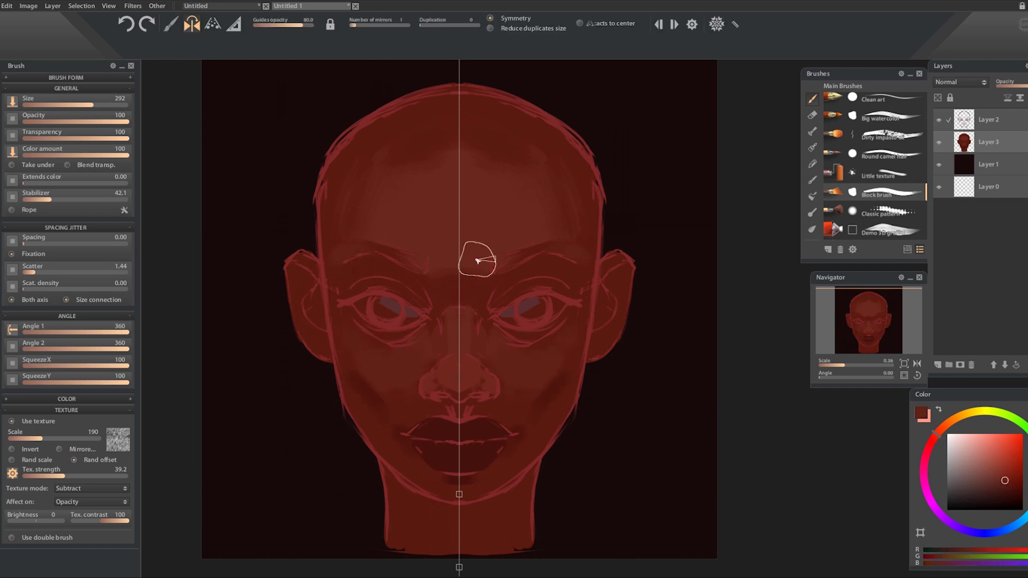
# - Paint lighter red tones over the cheekbones and nose with a smaller brush
pyautogui.keyDown('alt'); pyautogui.click(432, 238); pyautogui.keyUp('alt')
pyautogui.press('[')
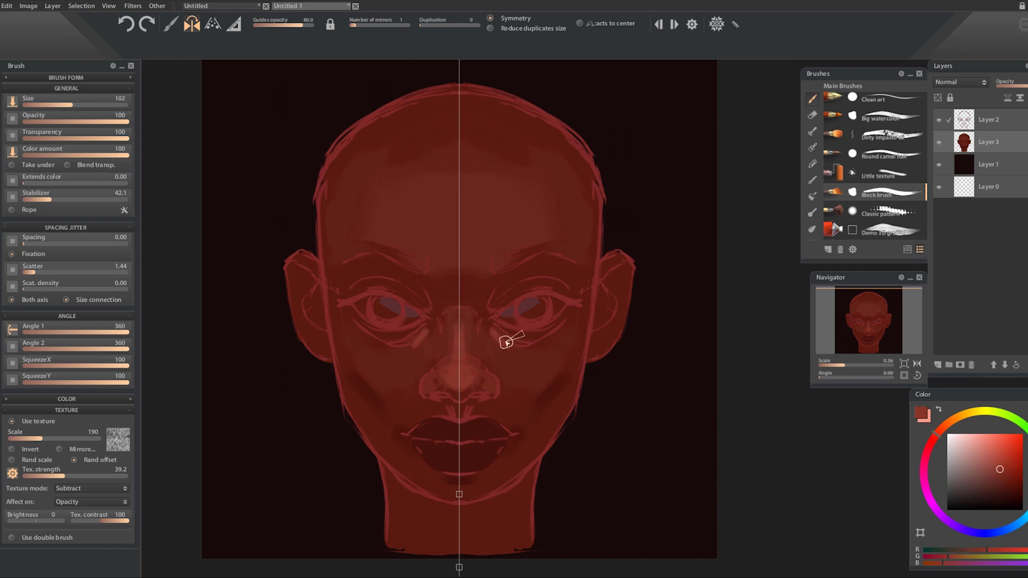
pyautogui.moveTo(512, 347)
pyautogui.mouseDown()
pyautogui.moveTo(493, 340)
pyautogui.moveTo(553, 345)
pyautogui.moveTo(509, 332)
pyautogui.mouseUp()
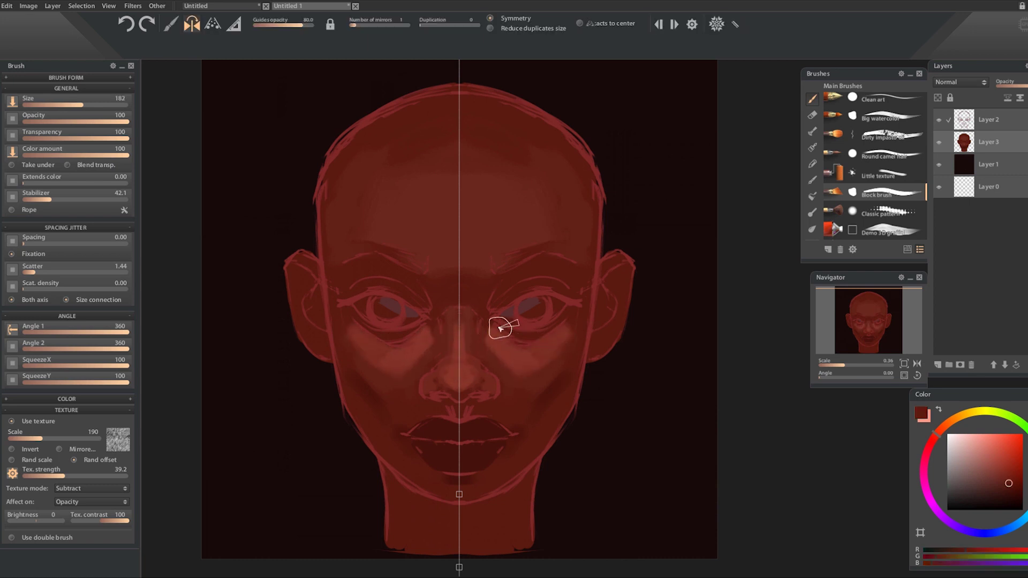
# - Set the sketch on Layer 2 to Multiply with reduced opacity, toggling its visibility to compare
pyautogui.click(939, 120)
pyautogui.click(939, 120)
pyautogui.click(938, 119)
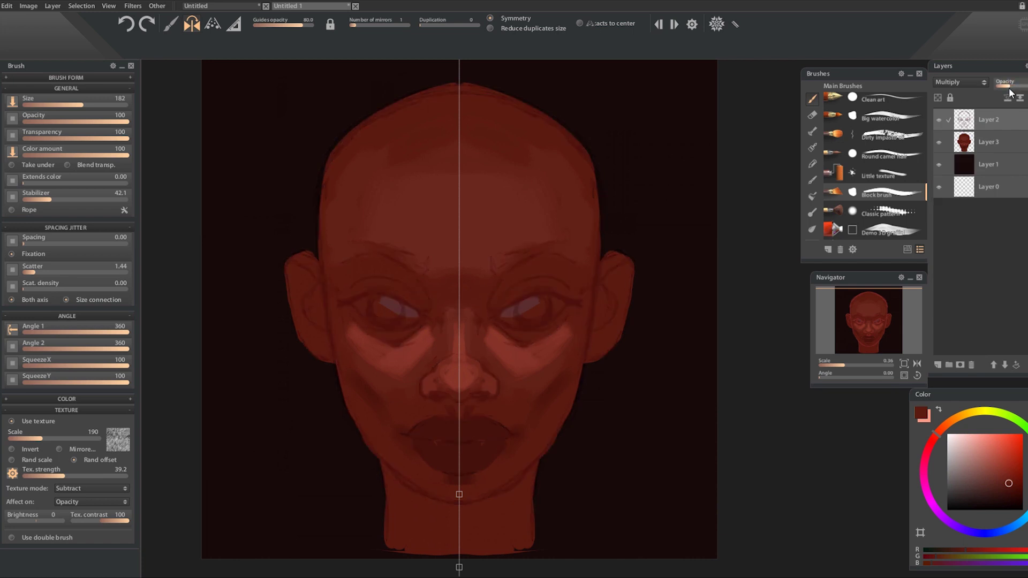
pyautogui.click(939, 119)
# - Smooth the nose shading with a smaller brush, and paint dark irises, lash lines and nostrils on Layer 3
pyautogui.keyDown('alt'); pyautogui.click(445, 358); pyautogui.keyUp('alt')
pyautogui.press('[')
pyautogui.moveTo(459, 368)
pyautogui.mouseDown()
pyautogui.moveTo(471, 360)
pyautogui.moveTo(441, 344)
pyautogui.mouseUp()
pyautogui.keyDown('alt'); pyautogui.click(441, 344); pyautogui.keyUp('alt')
pyautogui.click(1011, 492)
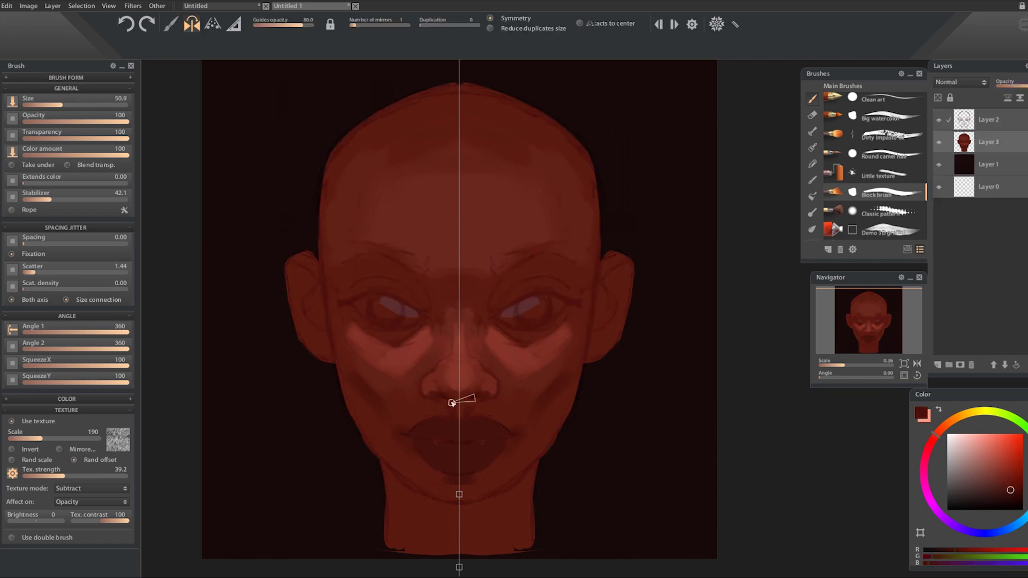
pyautogui.moveTo(377, 308)
pyautogui.mouseDown()
pyautogui.moveTo(400, 313)
pyautogui.moveTo(379, 298)
pyautogui.mouseUp()
# - Soften the under-eye and cheek areas with sampled skin tones and rework the light on the nose
pyautogui.keyDown('alt'); pyautogui.click(390, 335); pyautogui.keyUp('alt')
pyautogui.press(']')
pyautogui.press(']')
pyautogui.press(']')
pyautogui.press(']')
pyautogui.press('[')
pyautogui.press('[')
pyautogui.keyDown('alt'); pyautogui.click(452, 370); pyautogui.keyUp('alt')
pyautogui.scroll(1, 384, 394)
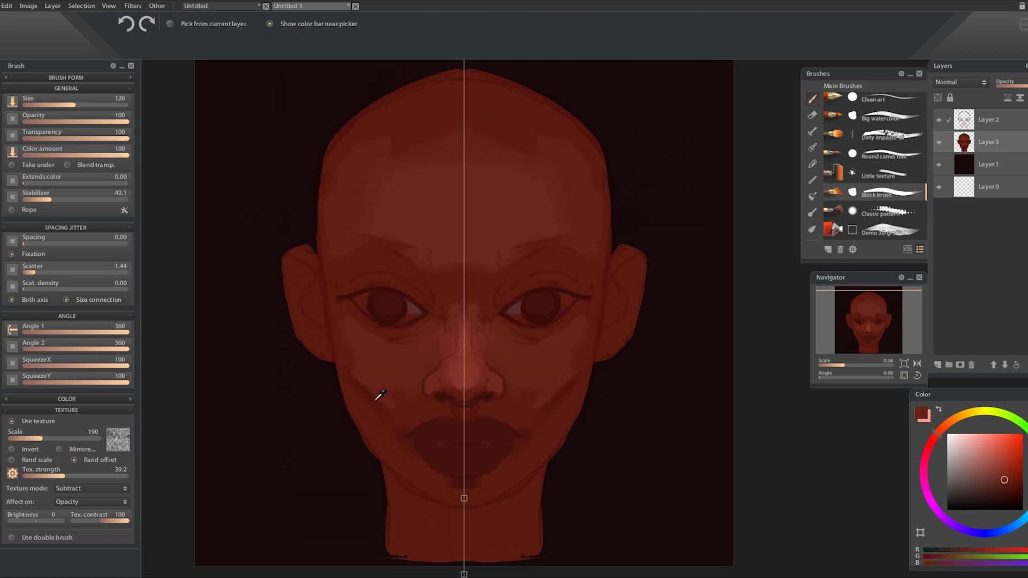
# - Blend the dark cheek and jaw shadows into the skin with a sampled red and a larger brush
pyautogui.keyDown('alt'); pyautogui.click(374, 372); pyautogui.keyUp('alt')
pyautogui.press(']')
pyautogui.press(']')
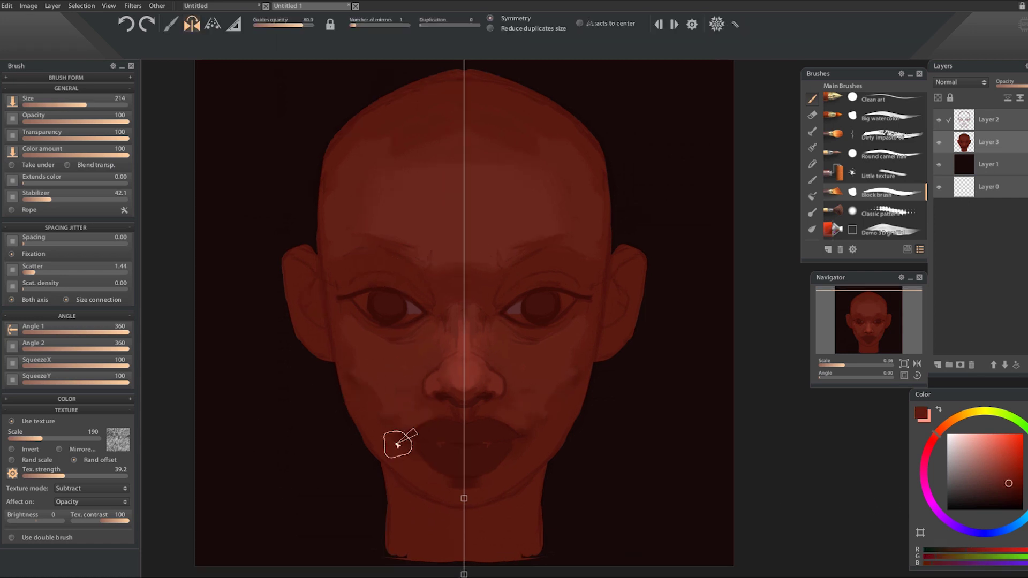
# - Paint a saturated red patch across the brow area between the eyebrows
pyautogui.keyDown('alt'); pyautogui.click(378, 257); pyautogui.keyUp('alt')
pyautogui.press('[')
pyautogui.press('[')
pyautogui.keyDown('alt'); pyautogui.click(378, 257); pyautogui.keyUp('alt')
pyautogui.moveTo(434, 245); pyautogui.dragTo(464, 241)
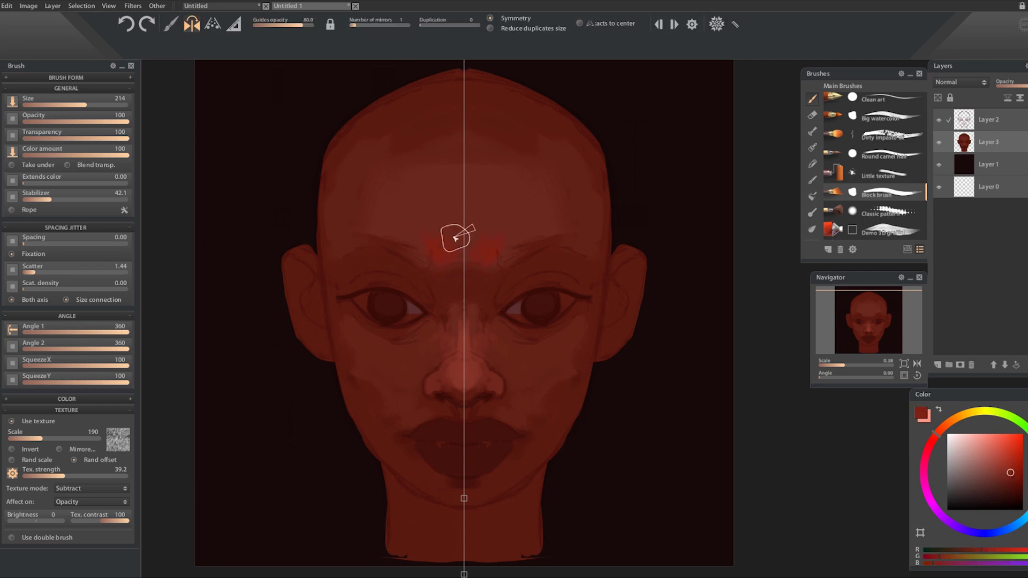
# - Add saturated red accents under the eyes and on the nose tip, and darken the lips
pyautogui.scroll(1, 402, 356)
pyautogui.moveTo(557, 287)
pyautogui.mouseDown()
pyautogui.moveTo(536, 280)
pyautogui.moveTo(562, 292)
pyautogui.mouseUp()
pyautogui.press('[')
pyautogui.keyDown('alt'); pyautogui.click(473, 409); pyautogui.keyUp('alt')
pyautogui.press(']')
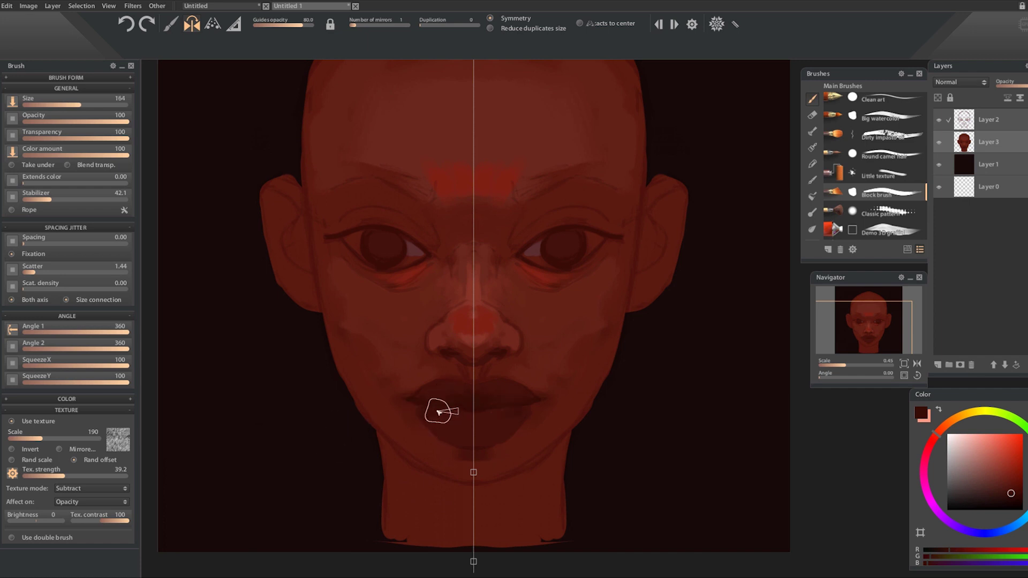
# - Blend the nose bridge and adjoining cheeks with sampled tones, undoing one unwanted stroke
pyautogui.keyDown('alt'); pyautogui.click(474, 274); pyautogui.keyUp('alt')
pyautogui.moveTo(472, 267)
pyautogui.mouseDown()
pyautogui.moveTo(471, 298)
pyautogui.moveTo(417, 346)
pyautogui.mouseUp()
pyautogui.keyDown('alt'); pyautogui.click(477, 323); pyautogui.keyUp('alt')
pyautogui.hotkey('ctrl', 'z')
pyautogui.keyDown('alt'); pyautogui.click(425, 321); pyautogui.keyUp('alt')
pyautogui.press('[')
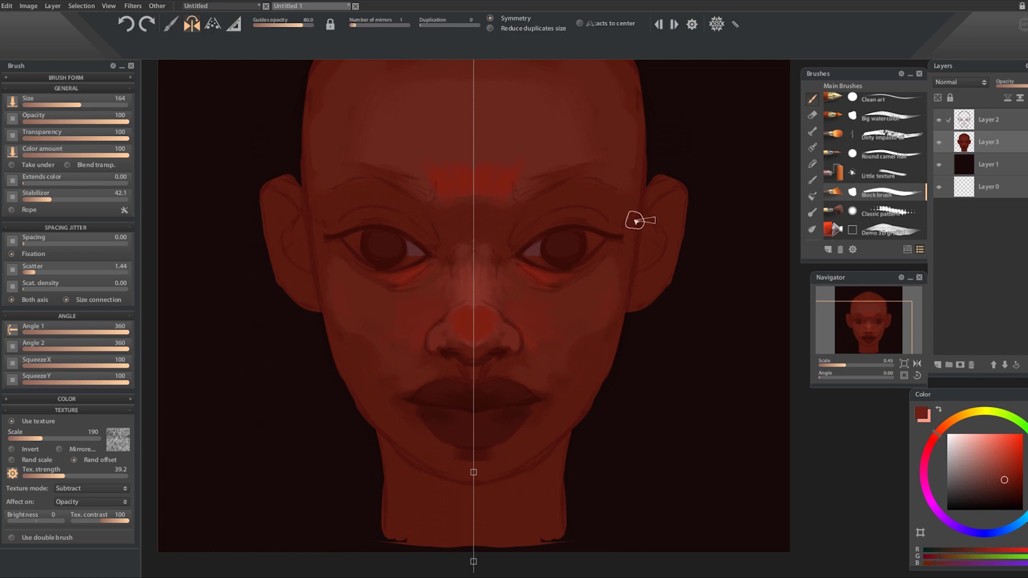
# - Paint shadows along the upper ears and darken the neck beneath the chin
pyautogui.moveTo(665, 204); pyautogui.dragTo(676, 211)
pyautogui.keyDown('alt'); pyautogui.click(416, 409); pyautogui.keyUp('alt')
pyautogui.moveTo(340, 386); pyautogui.dragTo(360, 350)
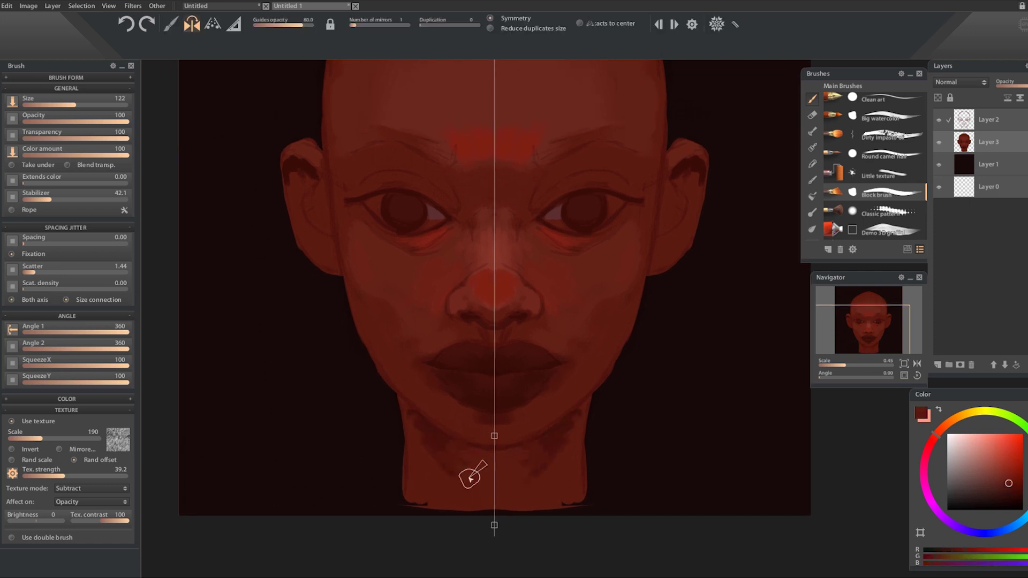
# - Shade the inside of both ears and blend the cheeks with sampled skin tones
pyautogui.scroll(3, 309, 287)
pyautogui.moveTo(309, 288)
pyautogui.mouseDown()
pyautogui.moveTo(307, 334)
pyautogui.moveTo(302, 302)
pyautogui.moveTo(329, 317)
pyautogui.moveTo(330, 343)
pyautogui.moveTo(338, 310)
pyautogui.mouseUp()
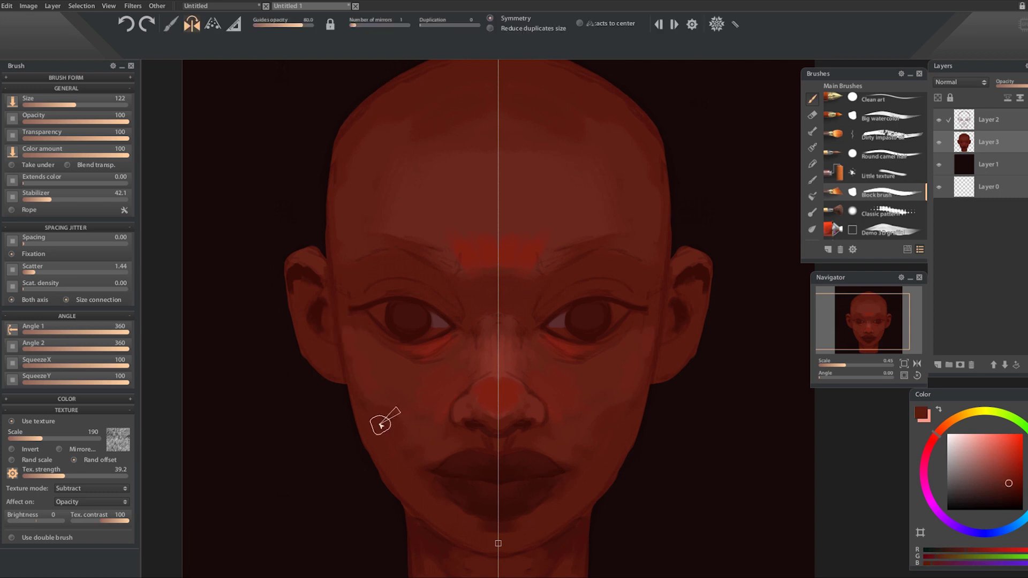
pyautogui.moveTo(323, 459); pyautogui.dragTo(323, 445)
pyautogui.keyDown('alt'); pyautogui.click(438, 383); pyautogui.keyUp('alt')
pyautogui.moveTo(387, 387); pyautogui.dragTo(397, 355)
# - Deepen the darkest hollows inside the ears with a very dark red
pyautogui.keyDown('alt'); pyautogui.click(507, 377); pyautogui.keyUp('alt')
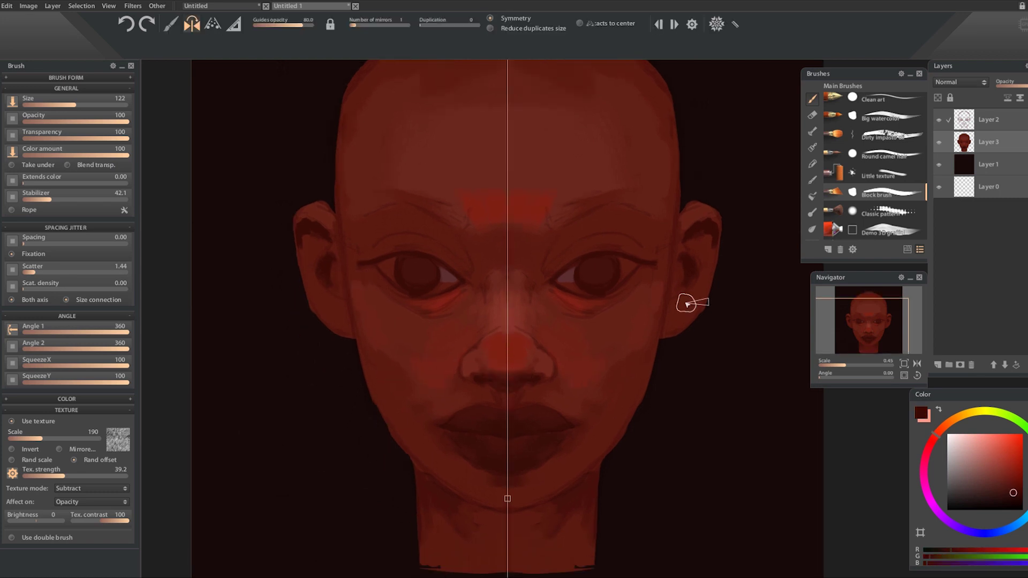
pyautogui.moveTo(498, 367); pyautogui.dragTo(483, 344)
pyautogui.keyDown('alt'); pyautogui.click(483, 344); pyautogui.keyUp('alt')
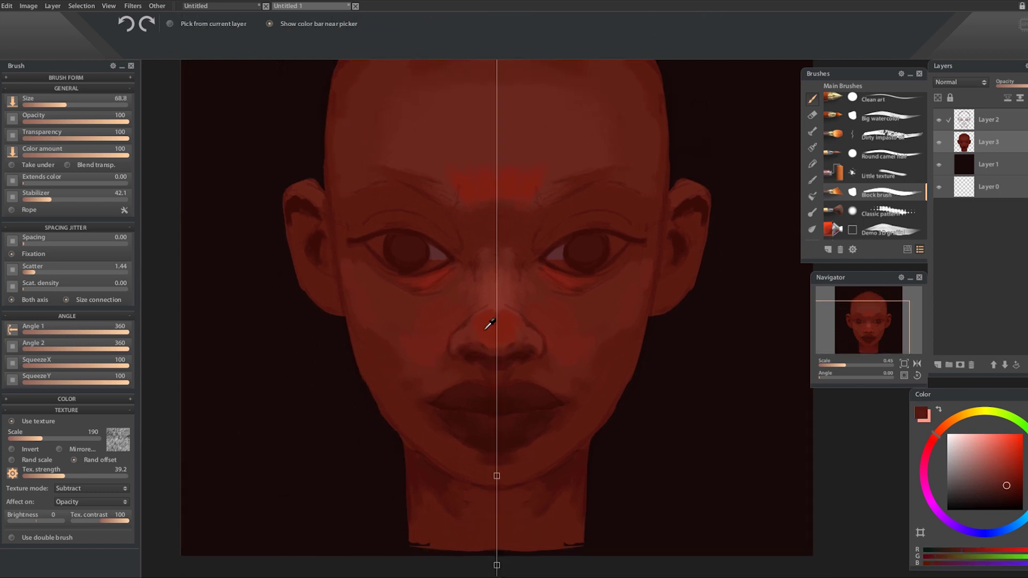
# - Paint brighter red highlights on the nose and beside its bridge near the inner eye corners
pyautogui.keyDown('alt'); pyautogui.click(502, 328); pyautogui.keyUp('alt')
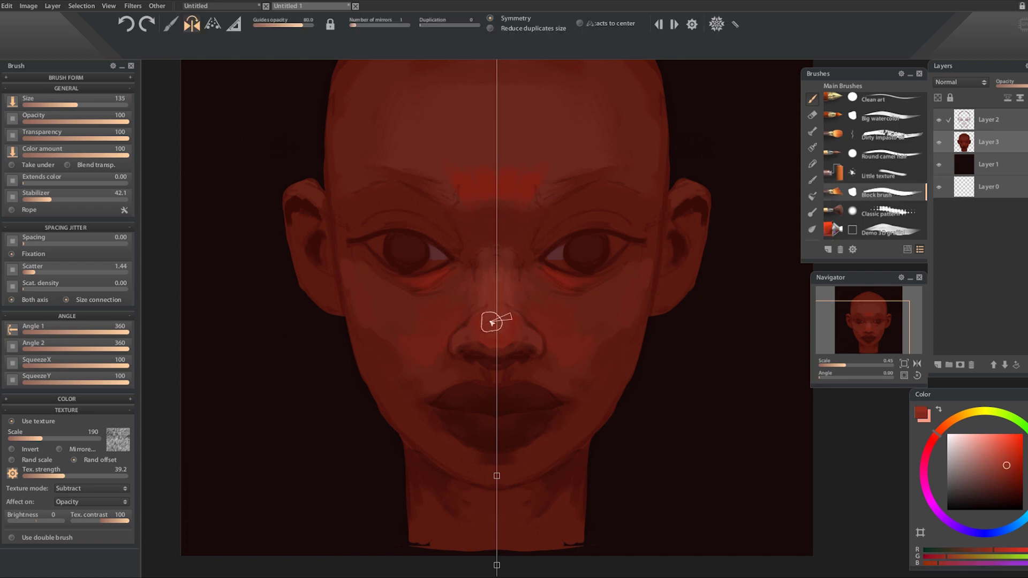
pyautogui.click(1007, 457)
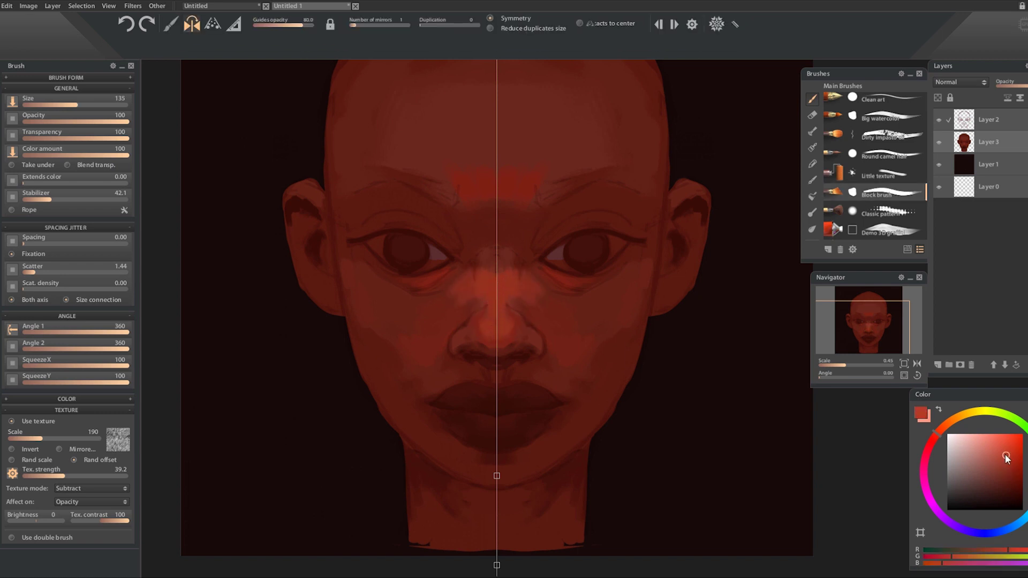
pyautogui.moveTo(454, 279); pyautogui.dragTo(459, 294)
pyautogui.keyDown('alt'); pyautogui.click(484, 380); pyautogui.keyUp('alt')
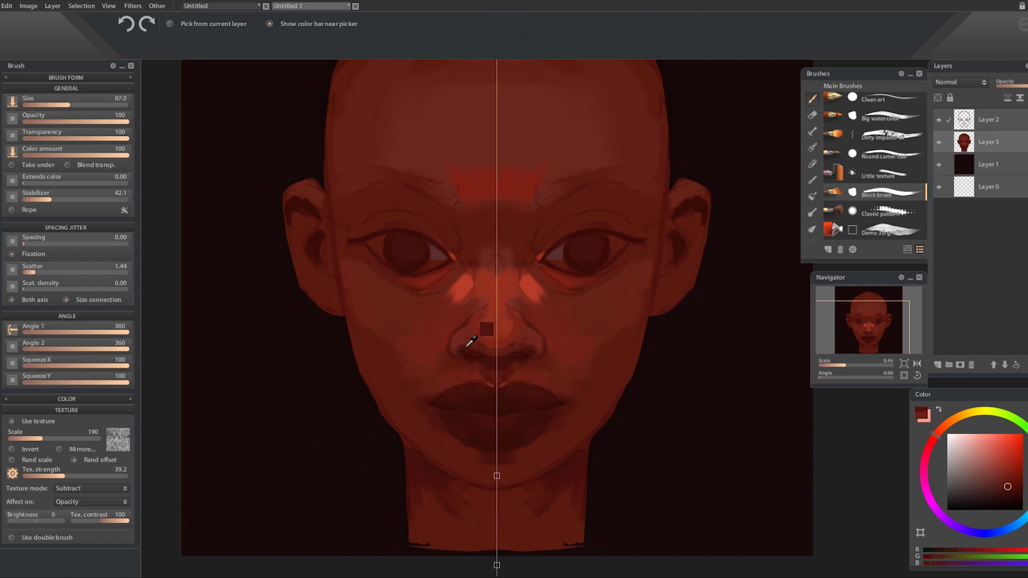
# - Paint over the nose bridge between the inner eye corners with sampled skin reds
pyautogui.keyDown('alt'); pyautogui.click(482, 301); pyautogui.keyUp('alt')
pyautogui.click(940, 120)
pyautogui.keyDown('alt'); pyautogui.click(502, 284); pyautogui.keyUp('alt')
pyautogui.moveTo(509, 264); pyautogui.dragTo(486, 261)
pyautogui.press(']')
pyautogui.press(']')
pyautogui.press(']')
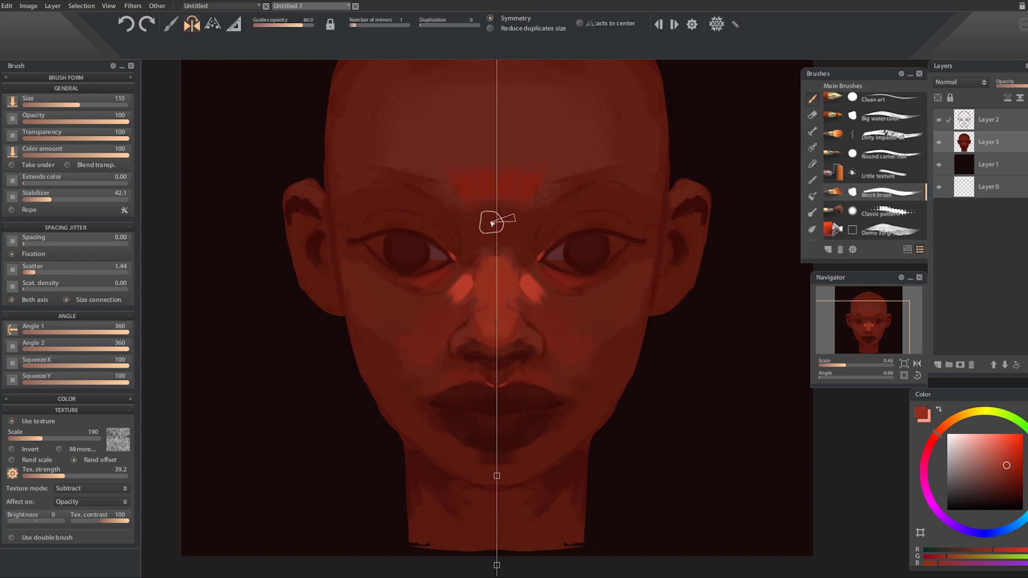
# - Paint lighter red planes across the forehead above the brows and along both cheekbones
pyautogui.keyDown('alt'); pyautogui.click(450, 179); pyautogui.keyUp('alt')
pyautogui.moveTo(450, 179)
pyautogui.mouseDown()
pyautogui.moveTo(458, 157)
pyautogui.moveTo(471, 175)
pyautogui.moveTo(408, 154)
pyautogui.mouseUp()
pyautogui.press('[')
pyautogui.press('[')
pyautogui.press('[')
pyautogui.moveTo(356, 257); pyautogui.dragTo(386, 310)
# - Block in thick dark red eyebrows and shade the upper eye sockets beneath them
pyautogui.press('[')
pyautogui.keyDown('alt'); pyautogui.click(424, 264); pyautogui.keyUp('alt')
pyautogui.moveTo(420, 188)
pyautogui.mouseDown()
pyautogui.moveTo(439, 212)
pyautogui.moveTo(394, 172)
pyautogui.moveTo(356, 200)
pyautogui.mouseUp()
pyautogui.press(']')
pyautogui.press(']')
pyautogui.press(']')
pyautogui.press(']')
pyautogui.press(']')
pyautogui.press(']')
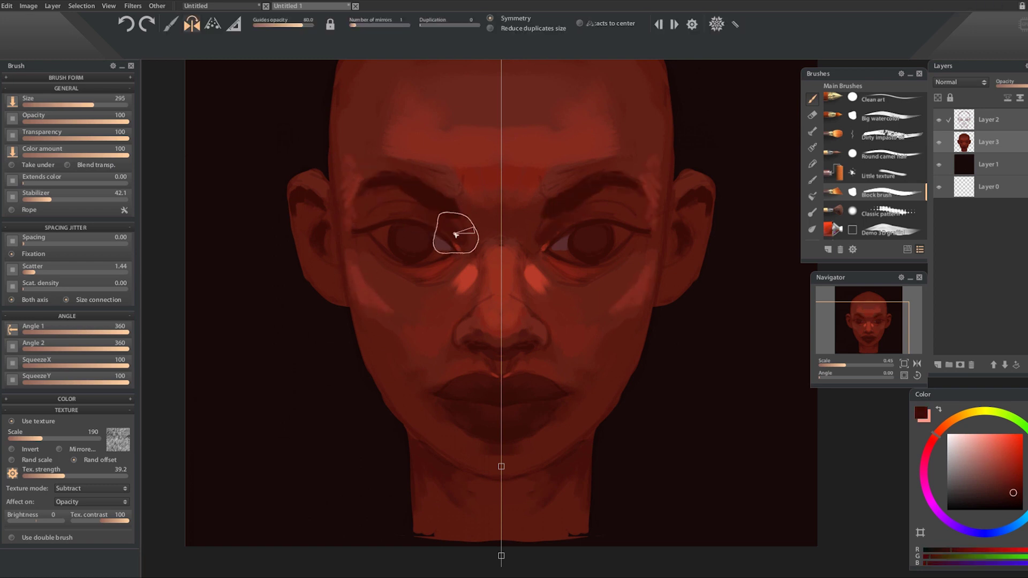
# - Reshape the upper lip's contour with a smaller brush, using sampled skin and lip reds
pyautogui.press('[')
pyautogui.press('[')
pyautogui.press('[')
pyautogui.press('[')
pyautogui.press('[')
pyautogui.press('[')
pyautogui.press('[')
pyautogui.press('[')
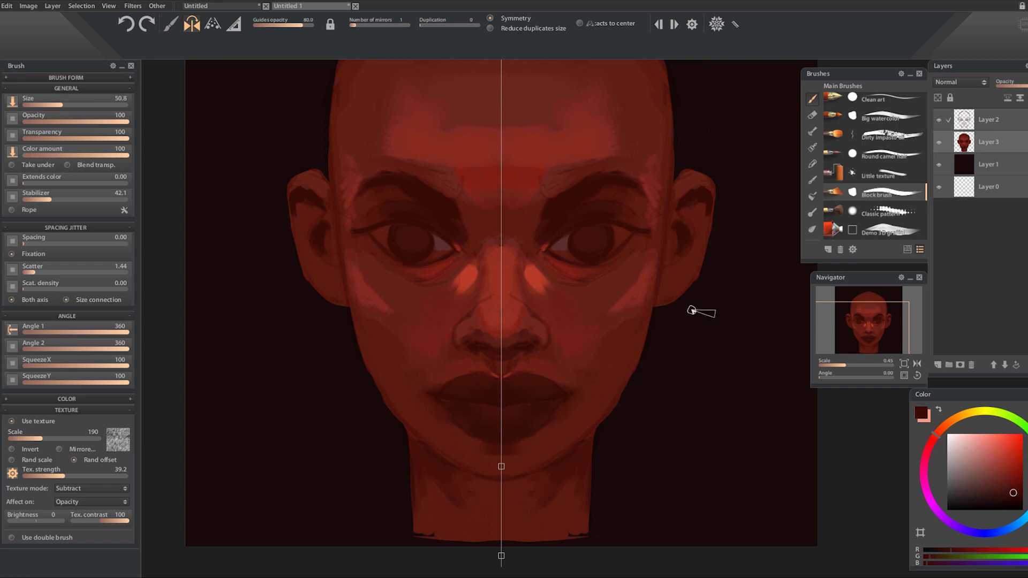
pyautogui.keyDown('alt'); pyautogui.click(482, 363); pyautogui.keyUp('alt')
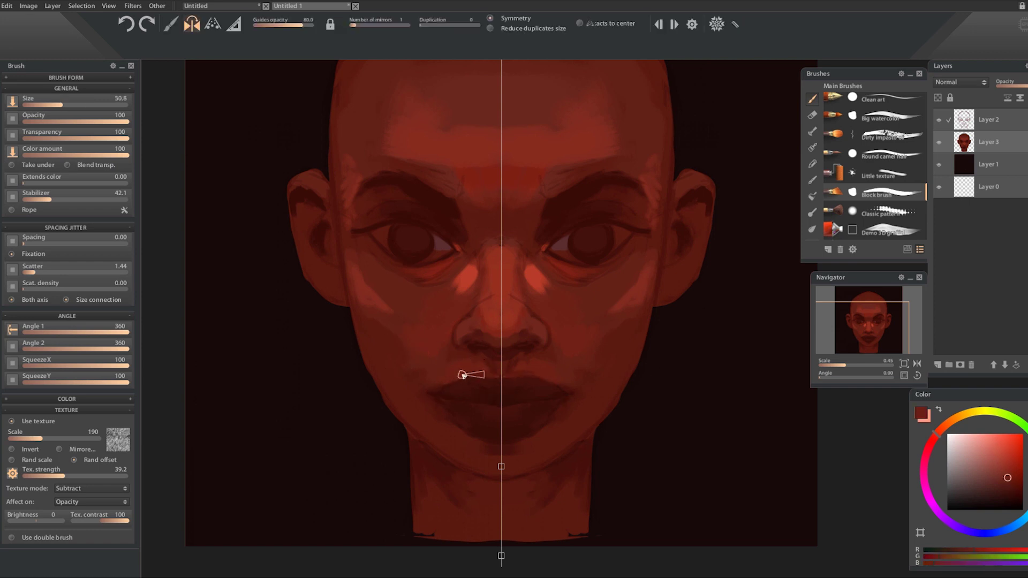
pyautogui.press(']')
pyautogui.press(']')
pyautogui.keyDown('alt'); pyautogui.click(492, 390); pyautogui.keyUp('alt')
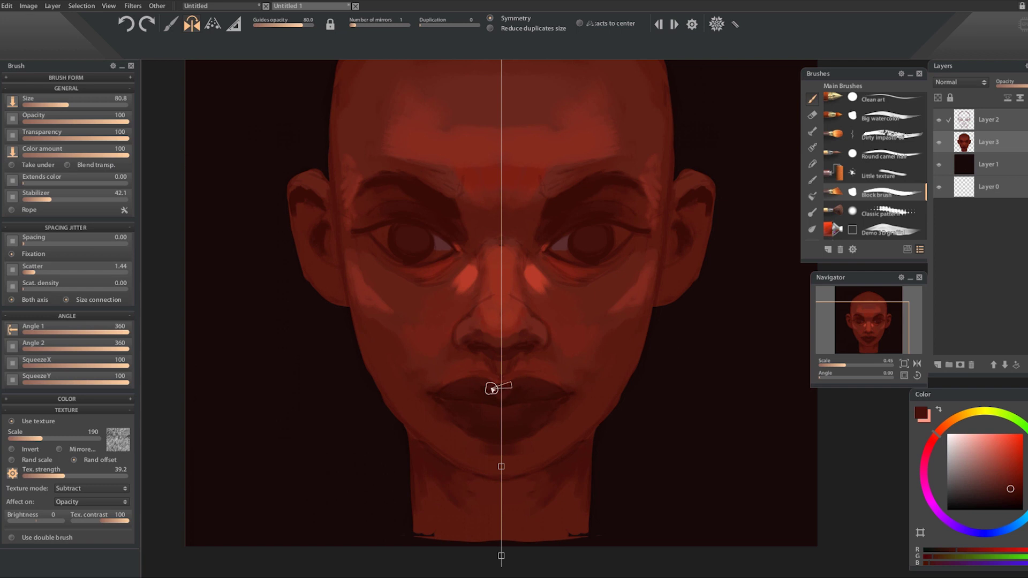
# - Define the underside of the chin with a thin, very dark red contour at brush size 37
pyautogui.press('[')
pyautogui.press('[')
pyautogui.press('[')
pyautogui.keyDown('alt'); pyautogui.click(505, 443); pyautogui.keyUp('alt')
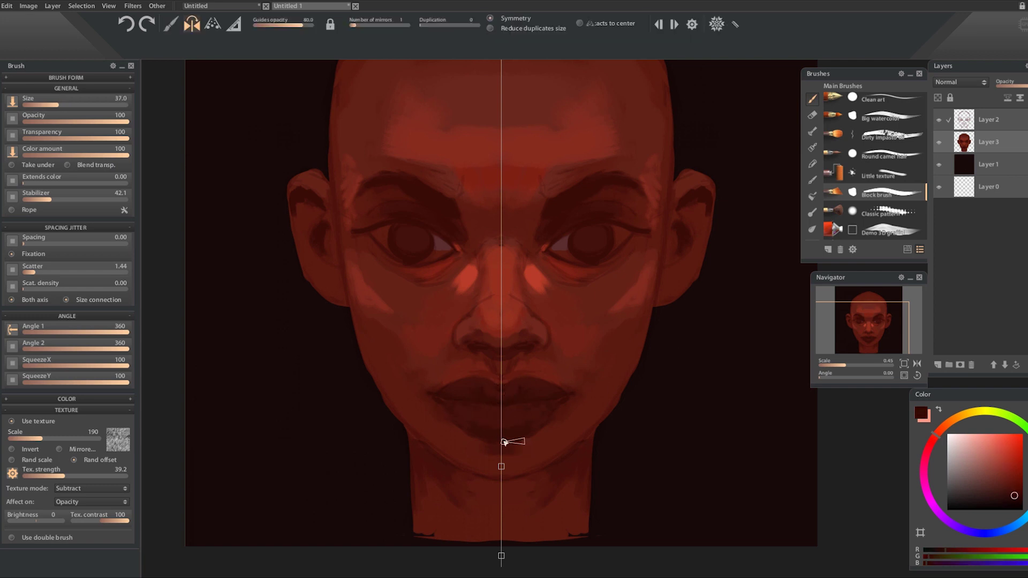
pyautogui.keyDown('alt'); pyautogui.click(442, 446); pyautogui.keyUp('alt')
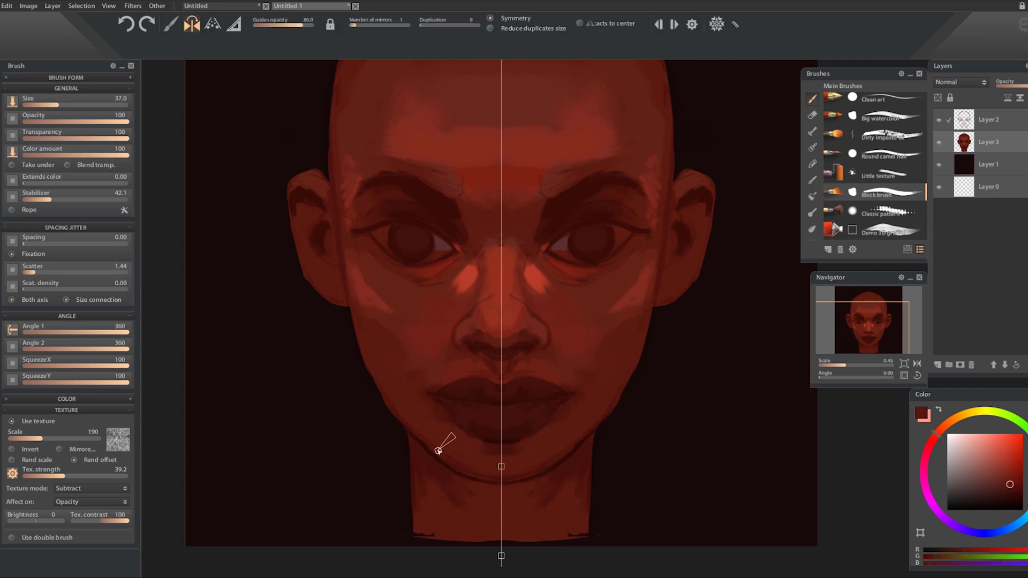
# - Paint lighter red on the upper eyelids beneath the outer eyebrows with a brush of about 88
pyautogui.press(']')
pyautogui.press(']')
pyautogui.press(']')
pyautogui.press(']')
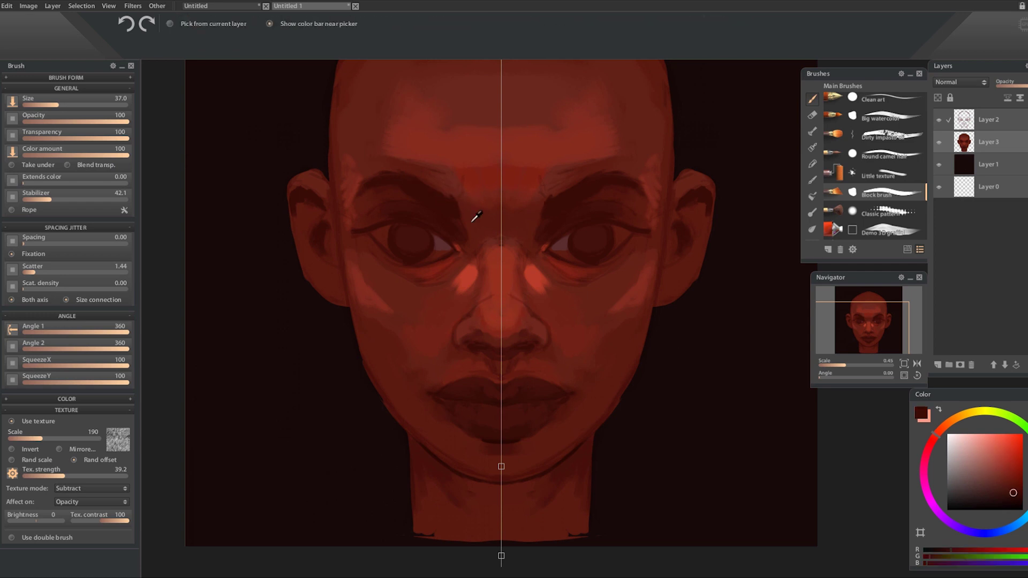
pyautogui.keyDown('alt'); pyautogui.click(459, 234); pyautogui.keyUp('alt')
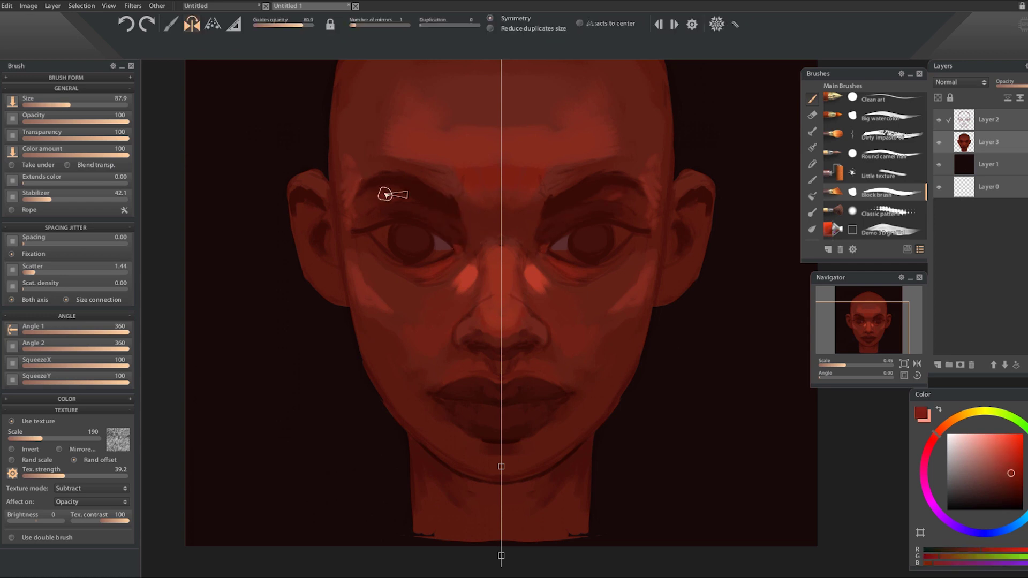
pyautogui.keyDown('alt'); pyautogui.click(358, 177); pyautogui.keyUp('alt')
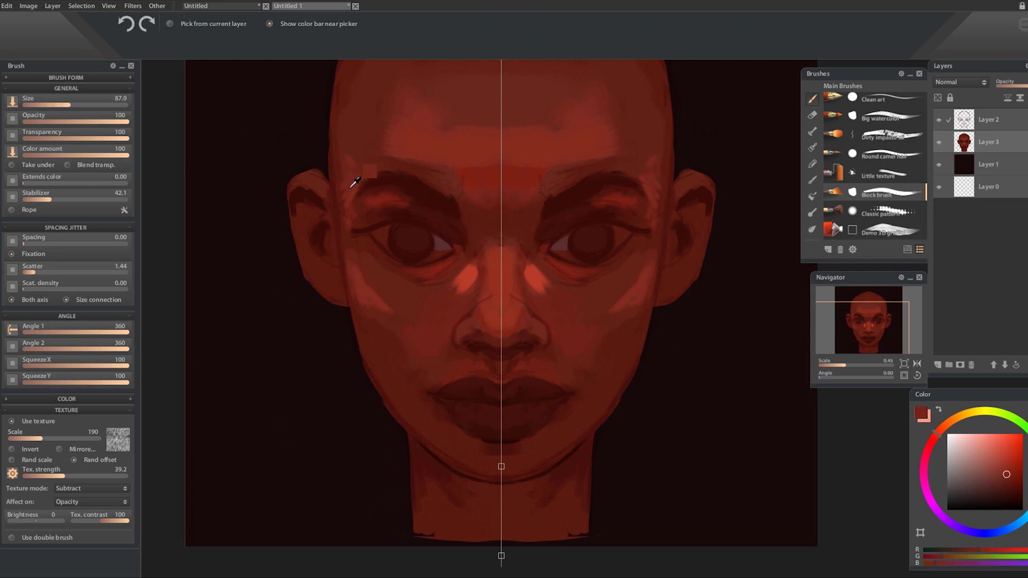
# - Blend the nose sides, cheeks and temples with sampled reds, and hide the sketch on Layer 2
pyautogui.keyDown('alt'); pyautogui.click(470, 329); pyautogui.keyUp('alt')
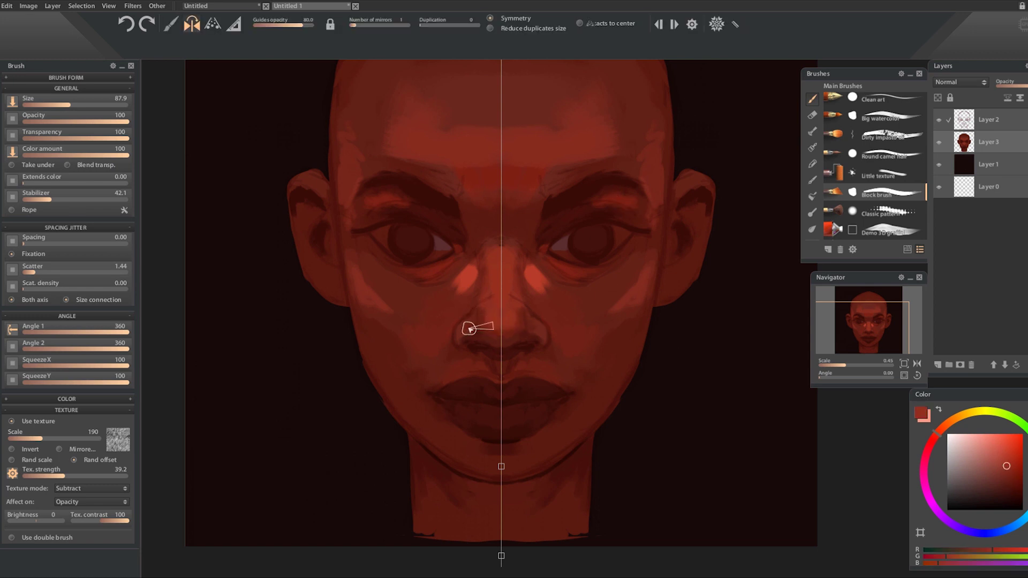
pyautogui.keyDown('alt'); pyautogui.click(370, 364); pyautogui.keyUp('alt')
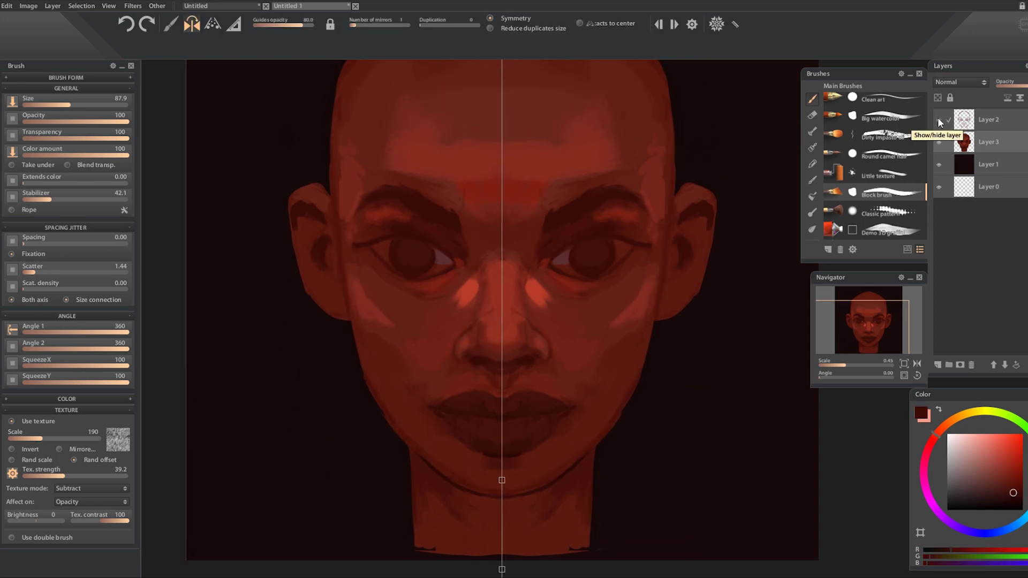
pyautogui.keyDown('alt'); pyautogui.click(685, 201); pyautogui.keyUp('alt')
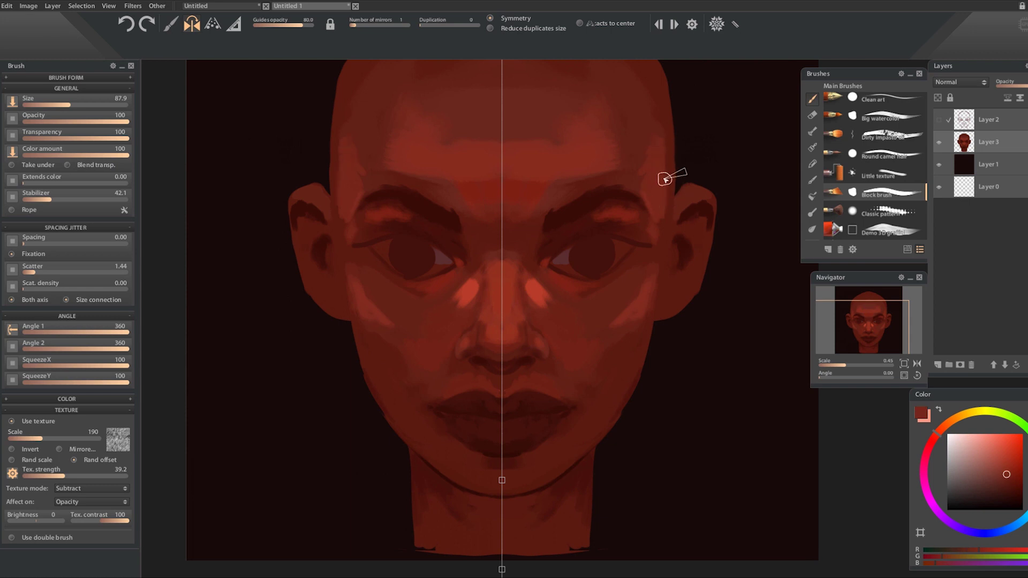
# - Rework the sides of the nose and outline the nostrils with a thin sampled dark red
pyautogui.keyDown('alt'); pyautogui.click(485, 314); pyautogui.keyUp('alt')
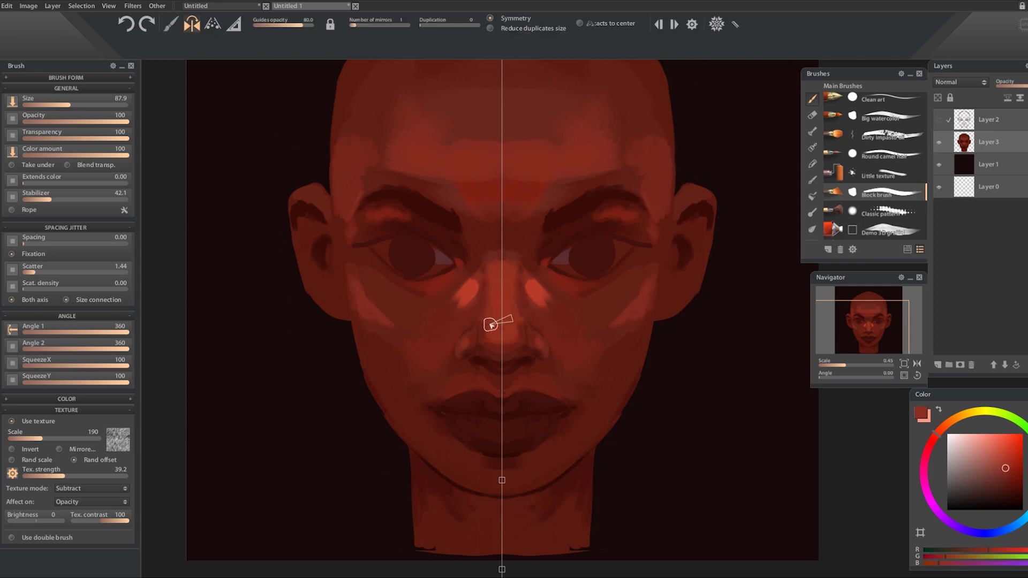
pyautogui.moveTo(469, 345); pyautogui.dragTo(483, 354)
pyautogui.hotkey('ctrl', 'z')
pyautogui.keyDown('alt'); pyautogui.click(488, 362); pyautogui.keyUp('alt')
pyautogui.keyDown('alt'); pyautogui.click(484, 362); pyautogui.keyUp('alt')
pyautogui.press('[')
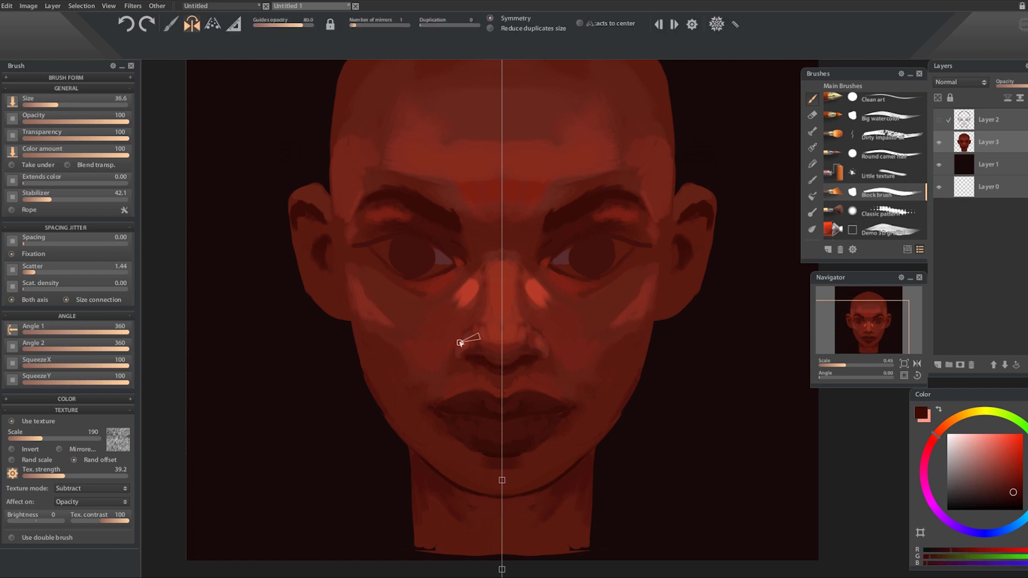
# - Brighten the tip of the nose with sampled lighter reds and a larger brush
pyautogui.keyDown('alt'); pyautogui.click(496, 345); pyautogui.keyUp('alt')
pyautogui.press(']')
pyautogui.press(']')
pyautogui.keyDown('alt'); pyautogui.click(498, 332); pyautogui.keyUp('alt')
# - Darken the eyebrows, lash lines, irises and the gap between the lips with a near-black violet
pyautogui.keyDown('alt'); pyautogui.click(561, 241); pyautogui.keyUp('alt')
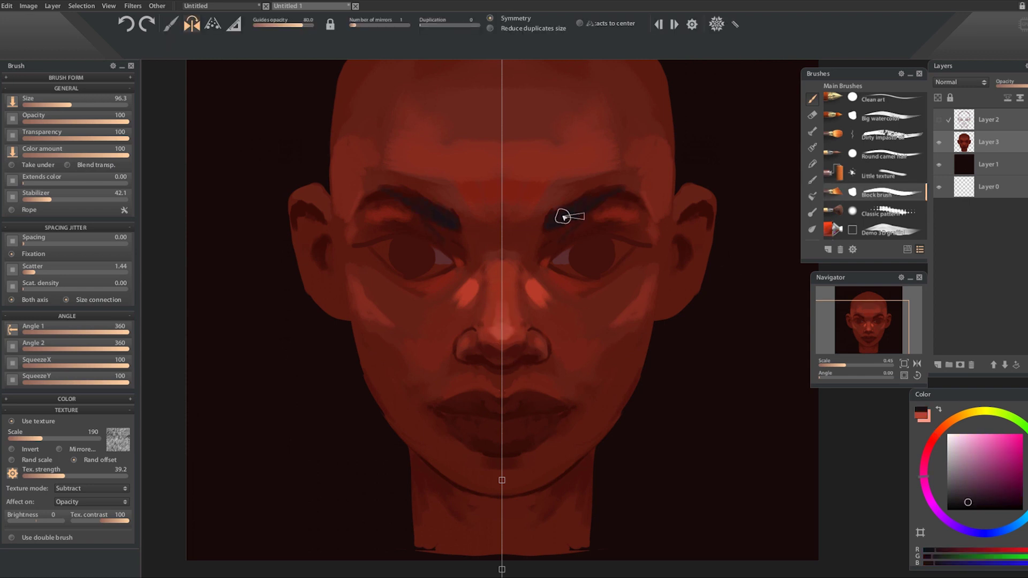
pyautogui.moveTo(590, 270); pyautogui.dragTo(581, 279)
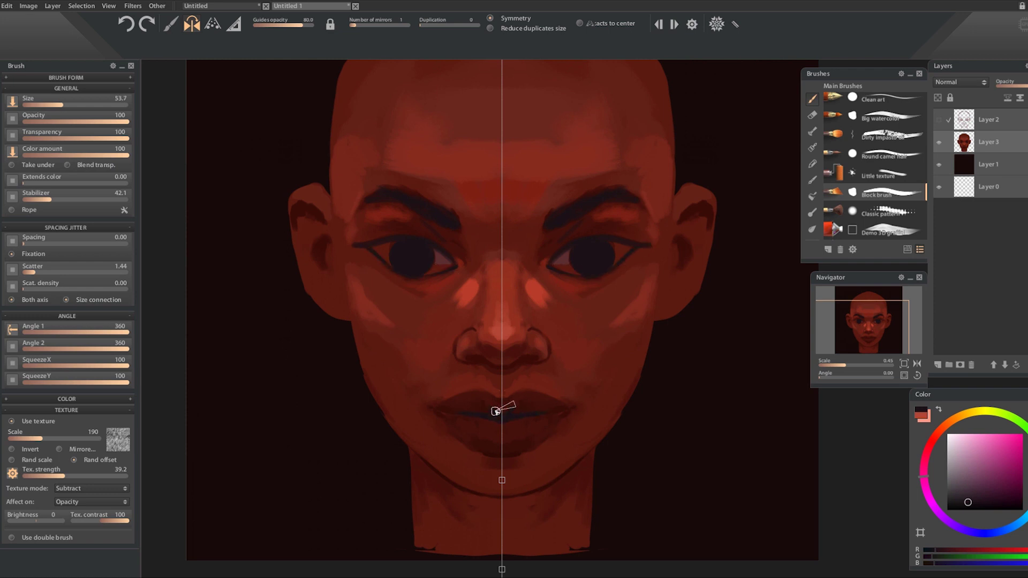
# - Blend the chin and the skin around the lower lip with sampled reds
pyautogui.keyDown('alt'); pyautogui.click(479, 455); pyautogui.keyUp('alt')
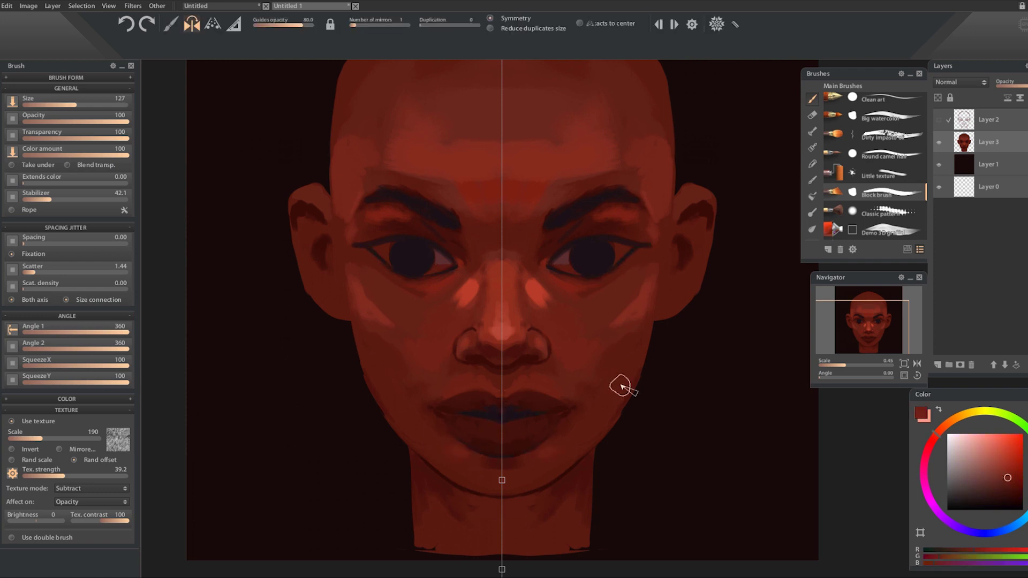
pyautogui.press('[')
pyautogui.press('[')
pyautogui.press('[')
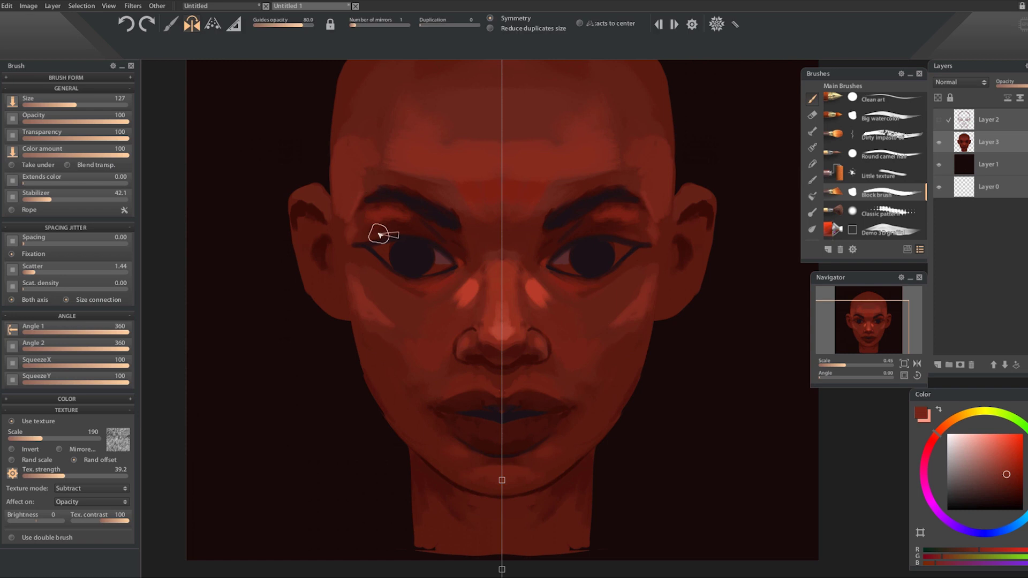
# - Refine the eyes by relighting the upper lids, shortening the outer lash lines and painting muted pink eye whites
pyautogui.keyDown('alt'); pyautogui.click(395, 243); pyautogui.keyUp('alt')
pyautogui.keyDown('alt'); pyautogui.click(363, 250); pyautogui.keyUp('alt')
pyautogui.moveTo(404, 232)
pyautogui.mouseDown()
pyautogui.moveTo(453, 246)
pyautogui.moveTo(433, 271)
pyautogui.mouseUp()
pyautogui.keyDown('alt'); pyautogui.click(444, 263); pyautogui.keyUp('alt')
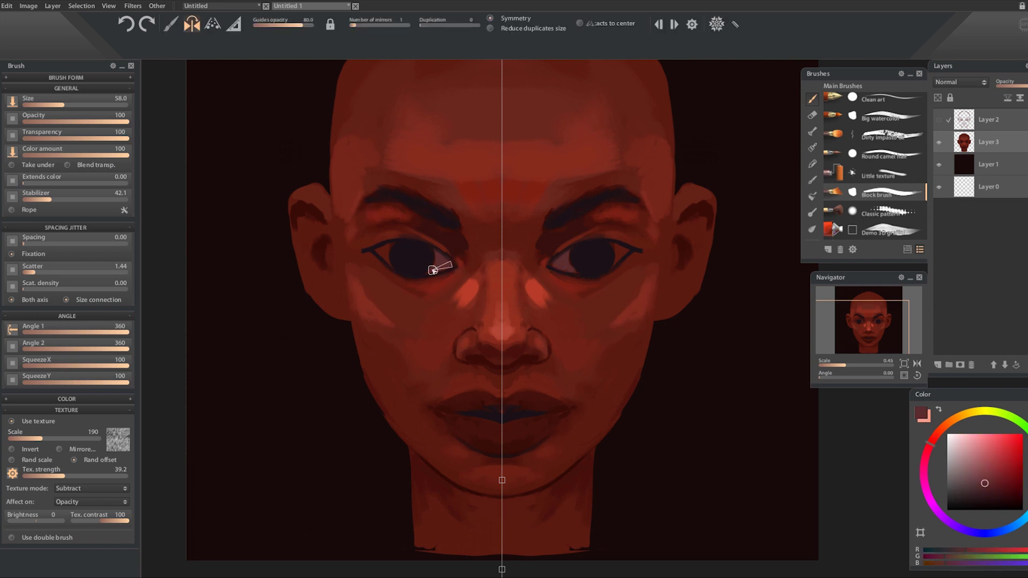
pyautogui.keyDown('alt'); pyautogui.click(380, 256); pyautogui.keyUp('alt')
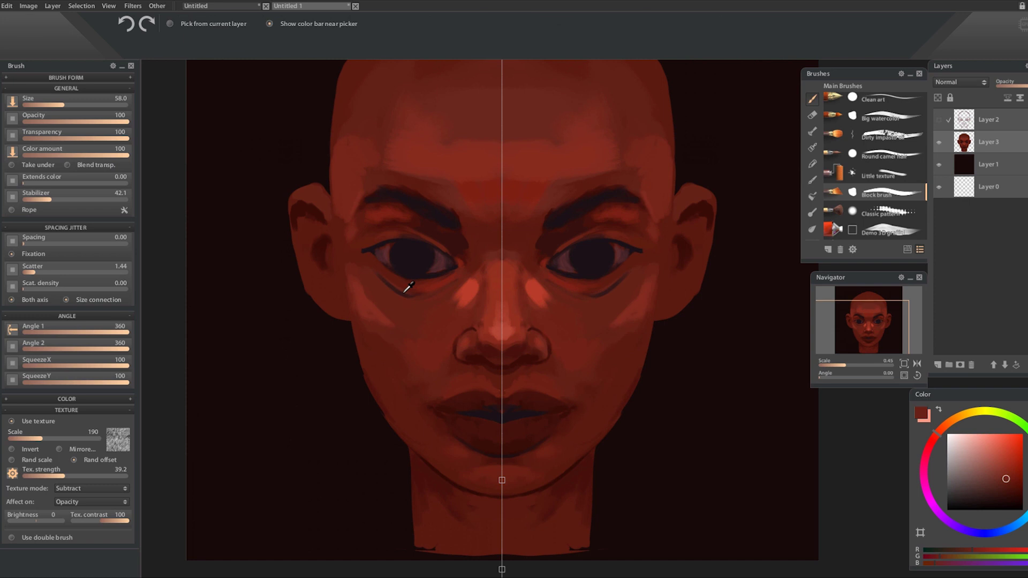
# - Paint dark shading beneath the lower eyelids and around the inner eye corners
pyautogui.keyDown('alt'); pyautogui.click(396, 283); pyautogui.keyUp('alt')
pyautogui.press(']')
pyautogui.moveTo(395, 283); pyautogui.dragTo(408, 294)
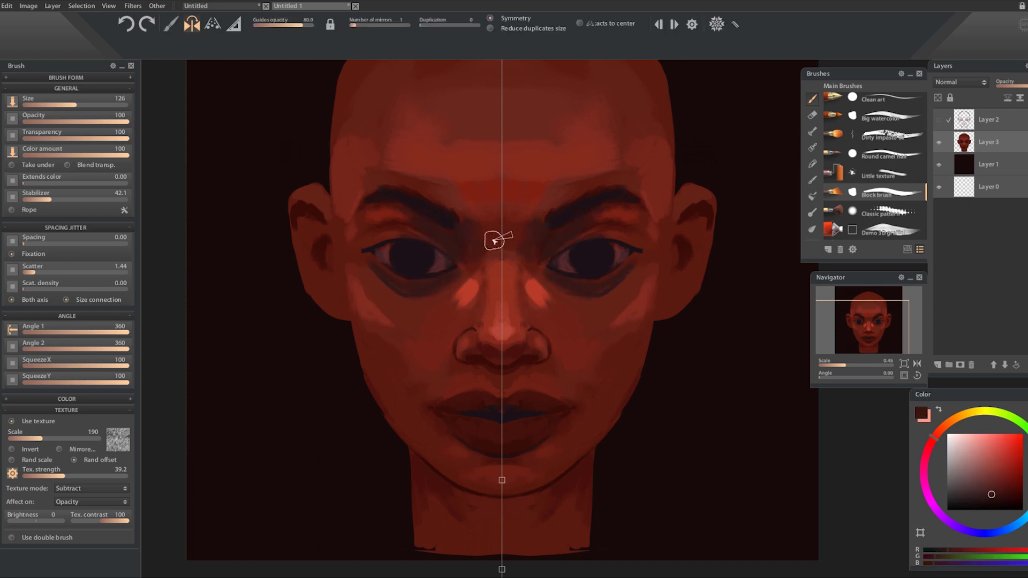
# - Repaint the nose bridge and smooth the cheeks toward the mouth with sampled skin reds
pyautogui.keyDown('alt'); pyautogui.click(498, 322); pyautogui.keyUp('alt')
pyautogui.keyDown('alt'); pyautogui.click(402, 320); pyautogui.keyUp('alt')
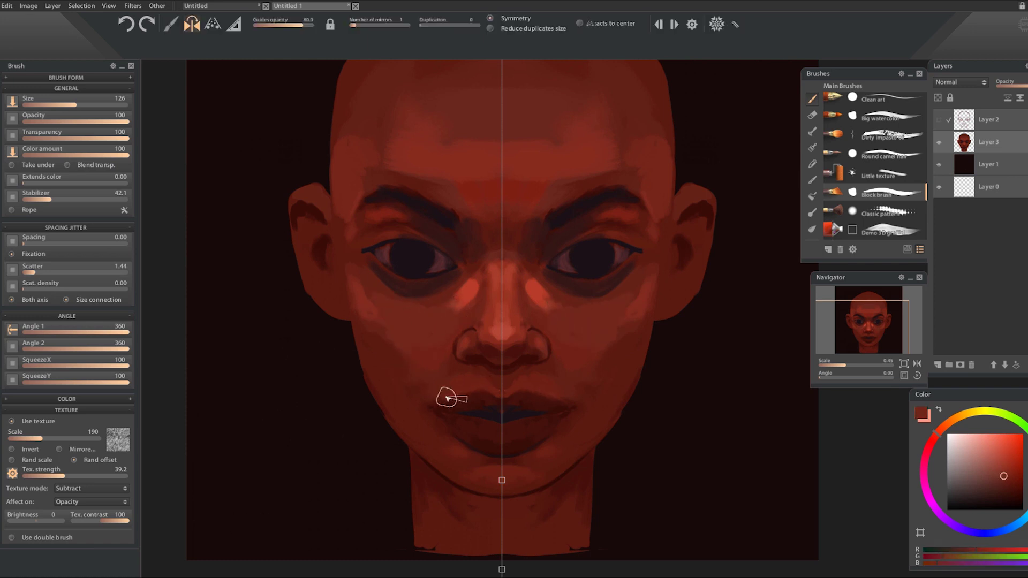
# - Deepen the hollows inside both ears with a sampled very dark red
pyautogui.keyDown('alt'); pyautogui.click(696, 252); pyautogui.keyUp('alt')
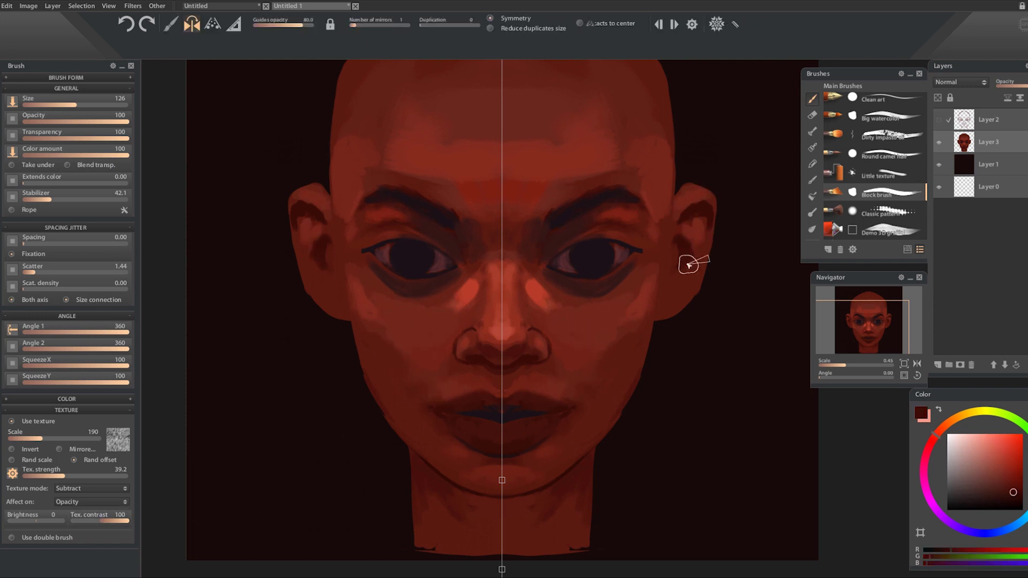
pyautogui.press('[')
pyautogui.press('[')
pyautogui.press('[')
# - Darken the outer edge of the cheeks and jaw with a thin sampled dark red
pyautogui.keyDown('alt'); pyautogui.click(372, 376); pyautogui.keyUp('alt')
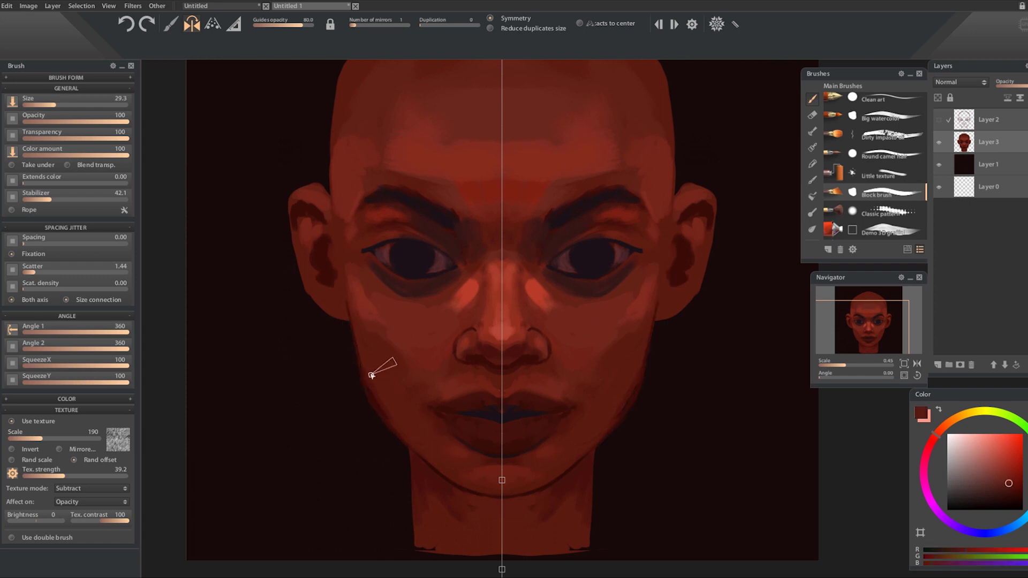
pyautogui.press('[')
pyautogui.press('[')
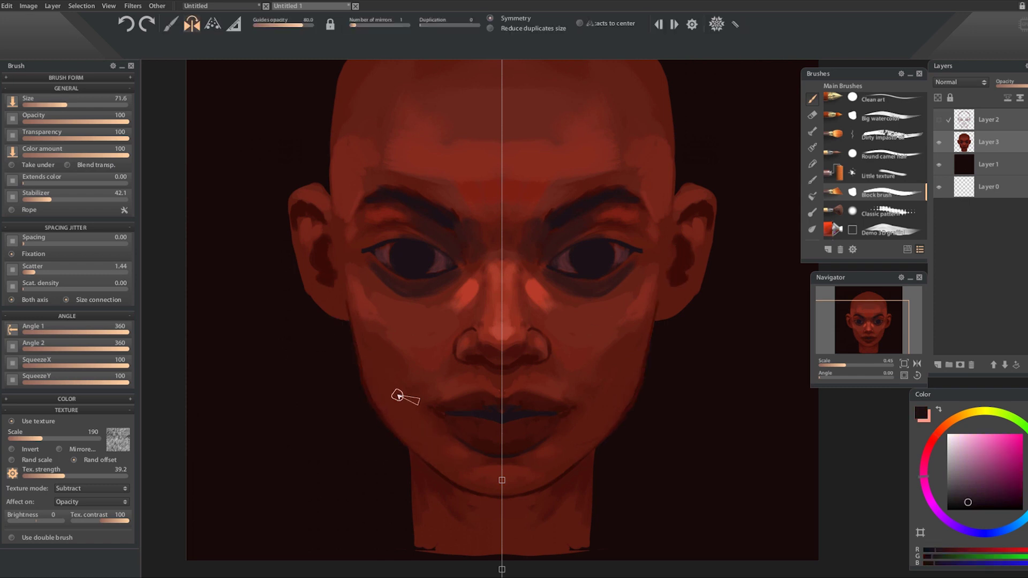
# - Refine the dark line between the lips and soften the skin at the mouth corners
pyautogui.scroll(-2, 486, 410)
pyautogui.keyDown('alt'); pyautogui.click(486, 409); pyautogui.keyUp('alt')
pyautogui.press(']')
pyautogui.press(']')
pyautogui.keyDown('alt'); pyautogui.click(444, 401); pyautogui.keyUp('alt')
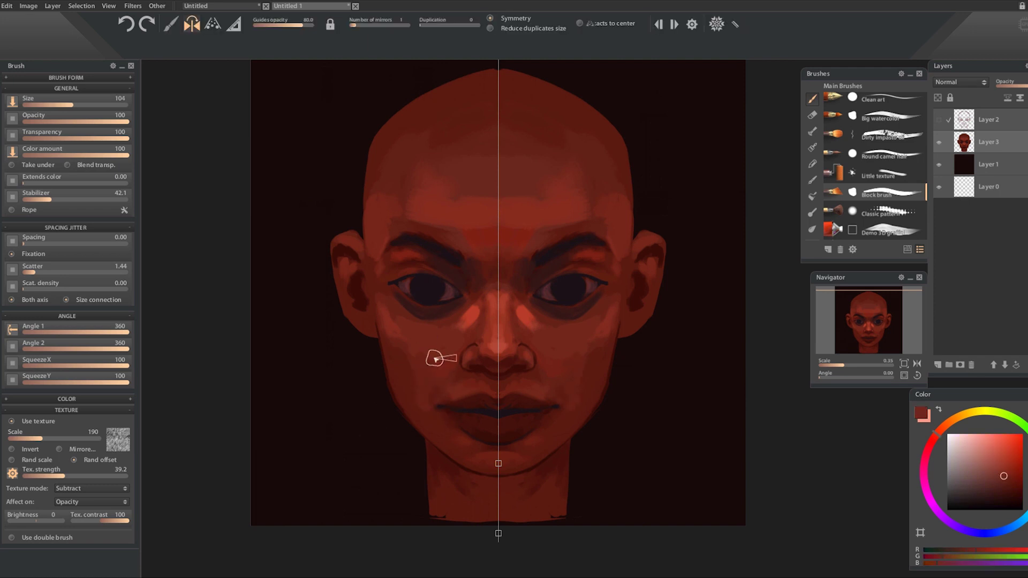
# - Paint lighter skin patches on the cheeks beside the mouth and along the jaw
pyautogui.keyDown('alt'); pyautogui.click(437, 382); pyautogui.keyUp('alt')
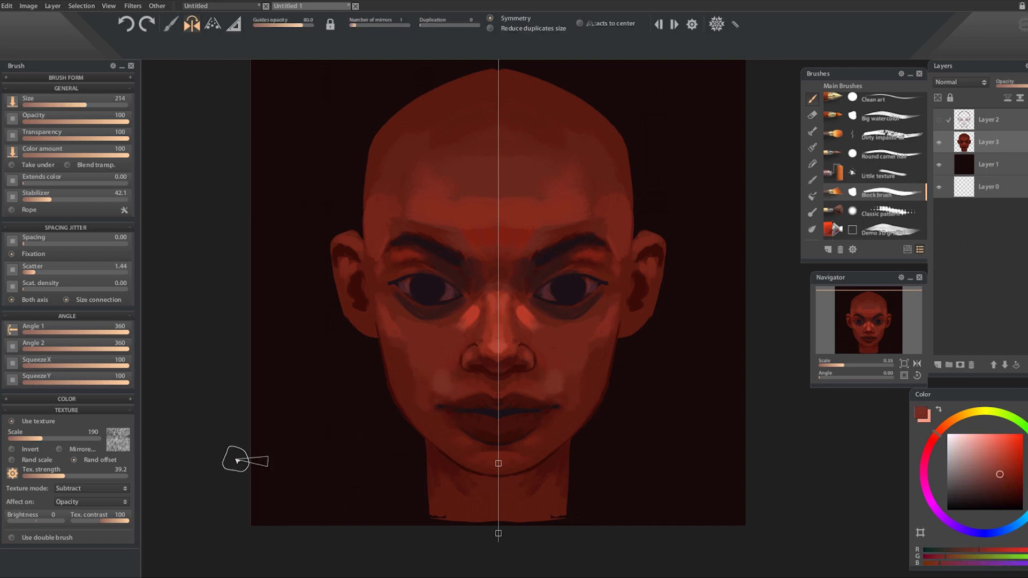
pyautogui.scroll(-1, 434, 426)
pyautogui.press('[')
pyautogui.press('[')
pyautogui.press('[')
pyautogui.press('[')
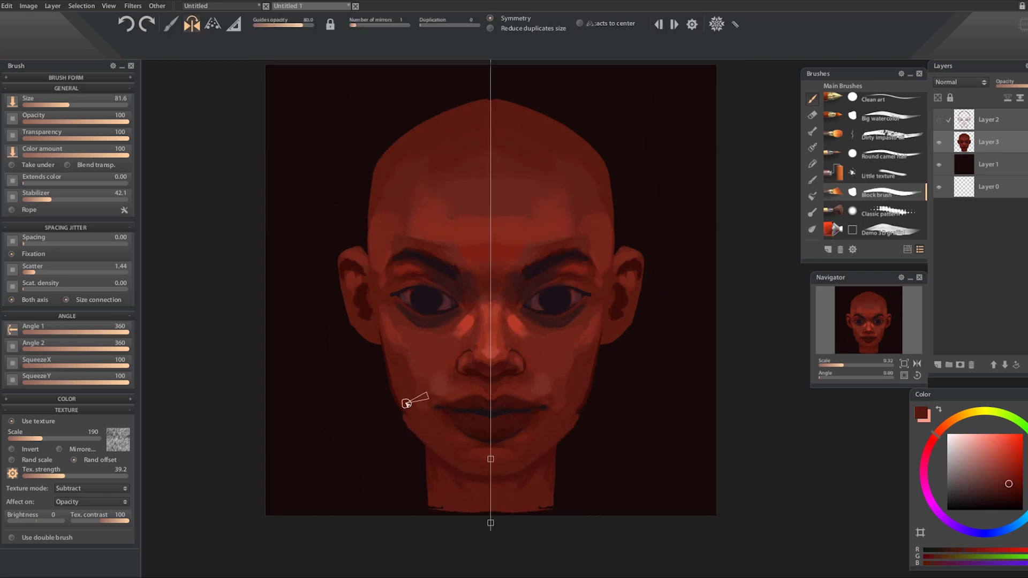
# - Blend the lower cheeks into the jaw edges with sampled reds
pyautogui.press(']')
pyautogui.keyDown('alt'); pyautogui.click(403, 389); pyautogui.keyUp('alt')
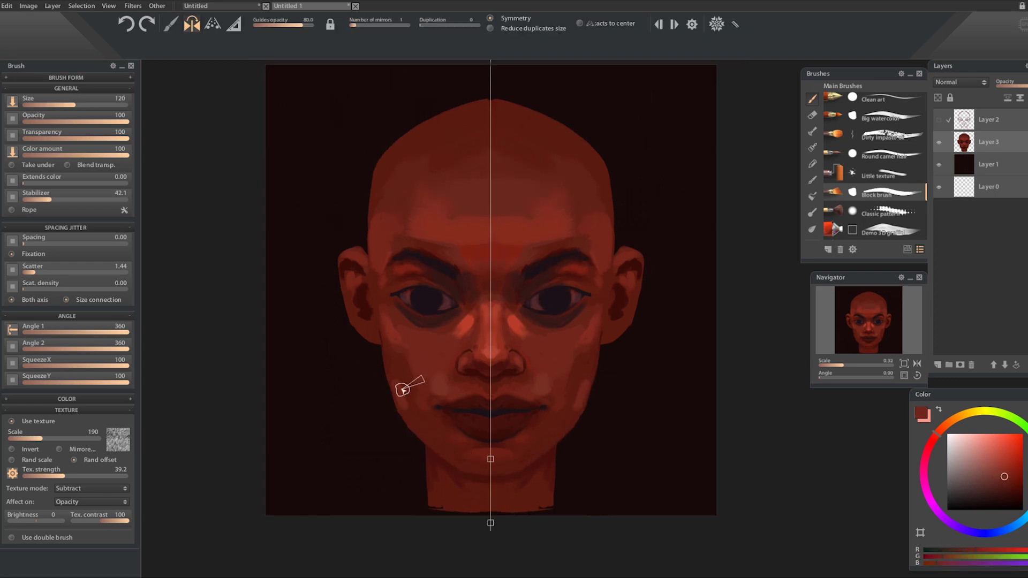
pyautogui.keyDown('alt'); pyautogui.click(417, 430); pyautogui.keyUp('alt')
pyautogui.moveTo(411, 414); pyautogui.dragTo(397, 383)
pyautogui.keyDown('alt'); pyautogui.click(405, 376); pyautogui.keyUp('alt')
# - Soften the highlights beside the nose and blend the cheeks, enlarging the brush to about 346
pyautogui.keyDown('alt'); pyautogui.click(486, 322); pyautogui.keyUp('alt')
pyautogui.moveTo(467, 332)
pyautogui.mouseDown()
pyautogui.moveTo(445, 349)
pyautogui.moveTo(427, 343)
pyautogui.moveTo(448, 349)
pyautogui.moveTo(457, 336)
pyautogui.mouseUp()
pyautogui.keyDown('alt'); pyautogui.click(418, 348); pyautogui.keyUp('alt')
pyautogui.press(']')
pyautogui.press(']')
pyautogui.press(']')
pyautogui.keyDown('alt'); pyautogui.click(429, 374); pyautogui.keyUp('alt')
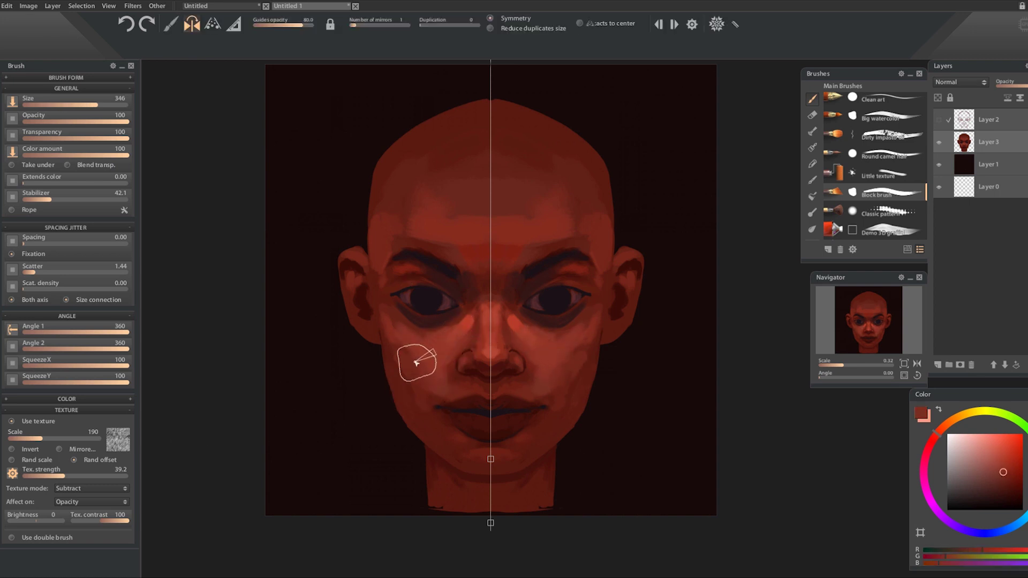
# - Slim the lower jaw and paint out the neck with the dark background color
pyautogui.moveTo(489, 420)
pyautogui.mouseDown()
pyautogui.moveTo(466, 461)
pyautogui.moveTo(420, 447)
pyautogui.mouseUp()
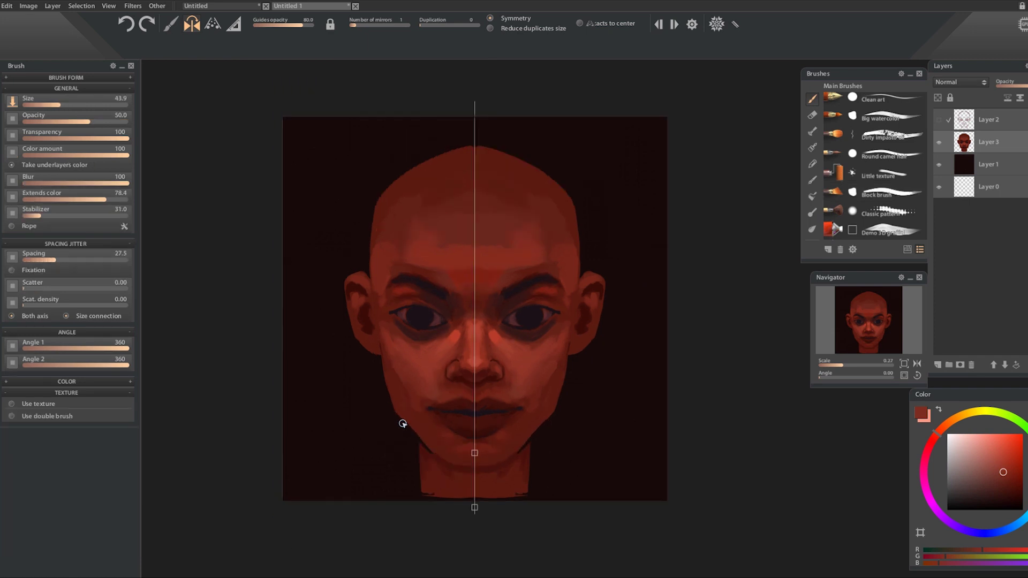
pyautogui.moveTo(411, 448); pyautogui.dragTo(432, 486)
pyautogui.scroll(2, 452, 356)
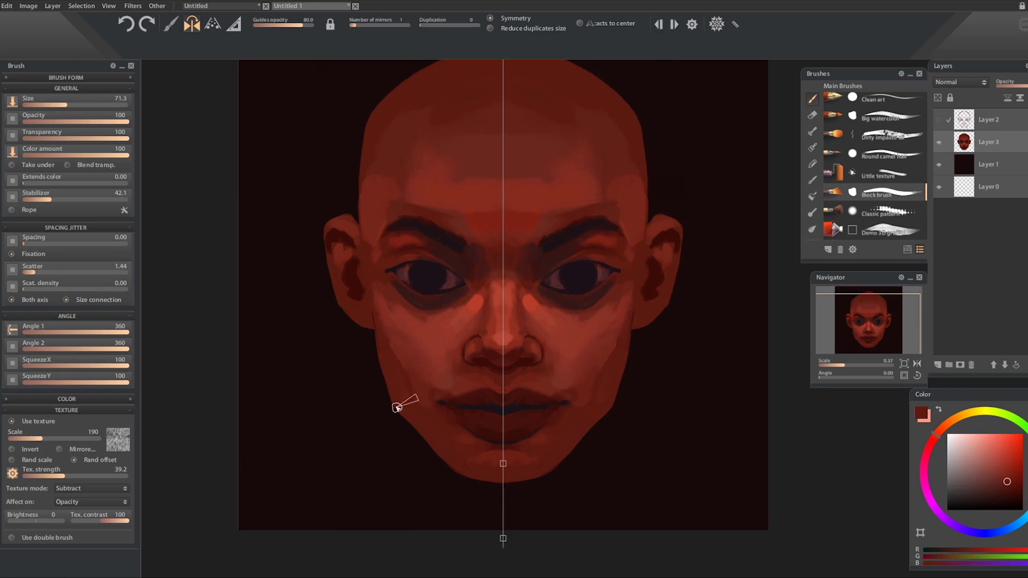
# - Turn off the mirror symmetry and paint a lighter red down the nose bridge
pyautogui.keyDown('alt'); pyautogui.click(504, 306); pyautogui.keyUp('alt')
pyautogui.press('y')
pyautogui.keyDown('alt'); pyautogui.click(497, 283); pyautogui.keyUp('alt')
pyautogui.moveTo(492, 285); pyautogui.dragTo(496, 316)
# - Model the nose tip and nostril wings with sampled light and dark reds
pyautogui.keyDown('alt'); pyautogui.click(498, 330); pyautogui.keyUp('alt')
pyautogui.press('[')
pyautogui.keyDown('alt'); pyautogui.click(507, 342); pyautogui.keyUp('alt')
pyautogui.scroll(2, 506, 341)
pyautogui.press(']')
pyautogui.keyDown('alt'); pyautogui.click(480, 354); pyautogui.keyUp('alt')
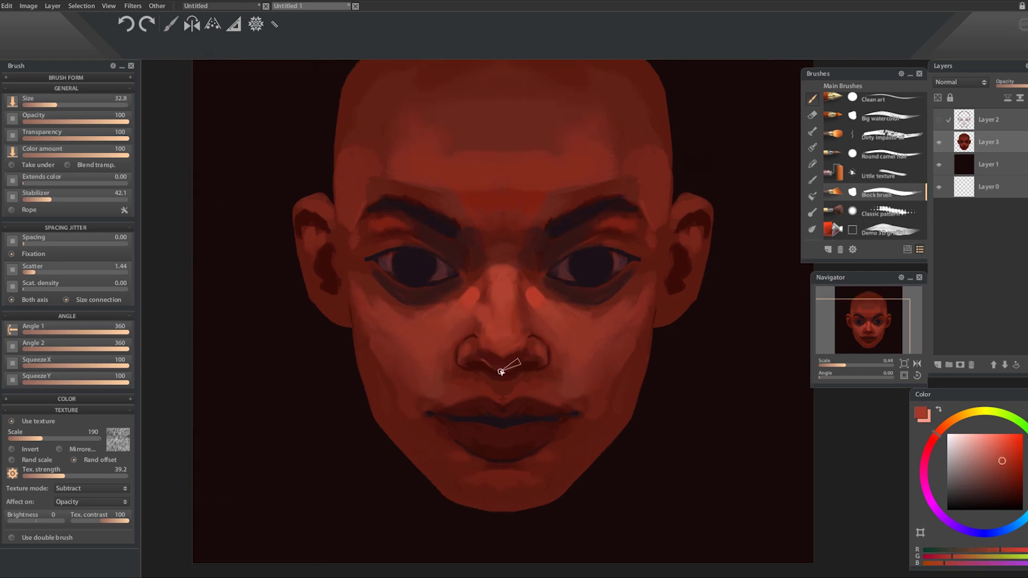
# - Blend the base of the nose and the shadow beneath it with sampled reds
pyautogui.press(']')
pyautogui.keyDown('alt'); pyautogui.click(496, 361); pyautogui.keyUp('alt')
pyautogui.keyDown('alt'); pyautogui.click(528, 362); pyautogui.keyUp('alt')
pyautogui.keyDown('alt'); pyautogui.click(503, 373); pyautogui.keyUp('alt')
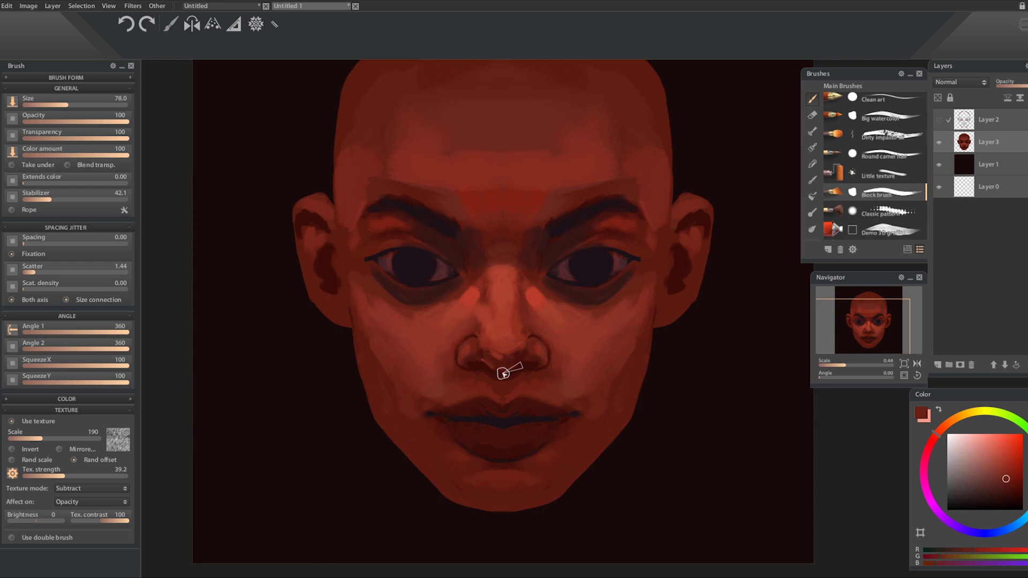
# - Refine the nostrils and nose underside with sampled light and dark reds
pyautogui.keyDown('alt'); pyautogui.click(511, 367); pyautogui.keyUp('alt')
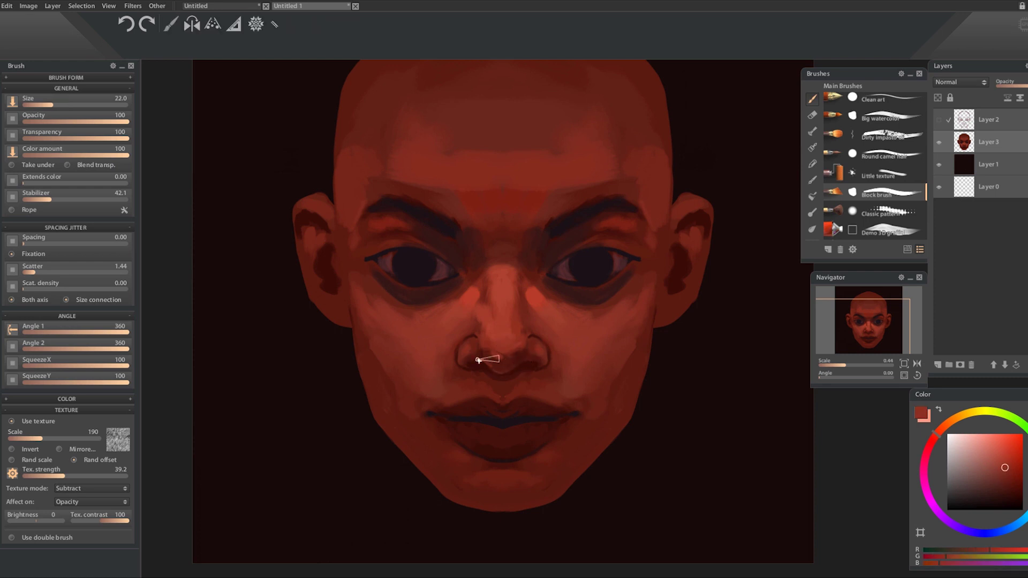
pyautogui.keyDown('alt'); pyautogui.click(491, 356); pyautogui.keyUp('alt')
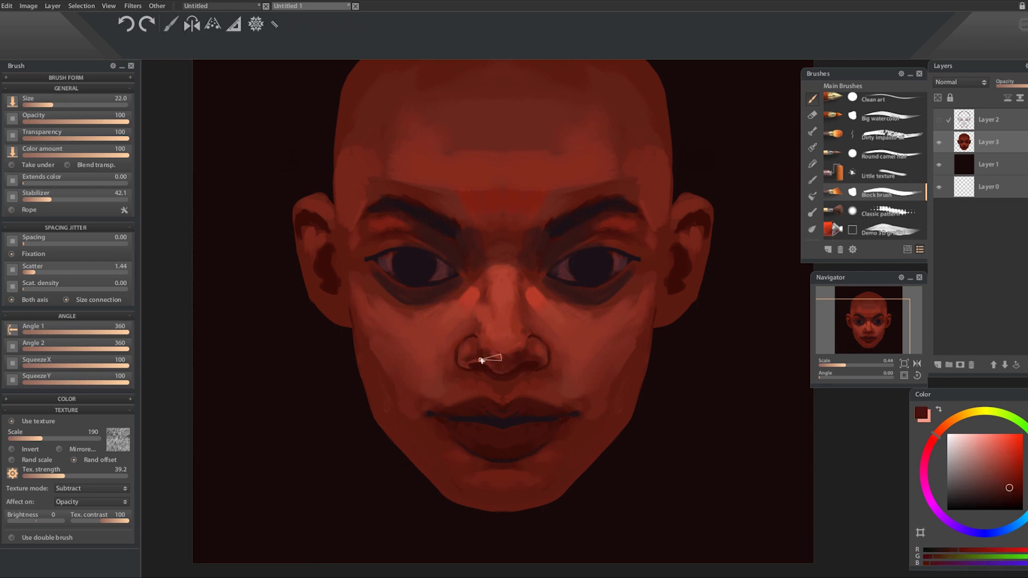
pyautogui.keyDown('alt'); pyautogui.click(491, 360); pyautogui.keyUp('alt')
pyautogui.press(']')
# - Paint lighter red accents along the lower eyelids and the left edge of the jaw
pyautogui.keyDown('alt'); pyautogui.click(491, 333); pyautogui.keyUp('alt')
pyautogui.press(']')
pyautogui.press(']')
pyautogui.press(']')
pyautogui.press(']')
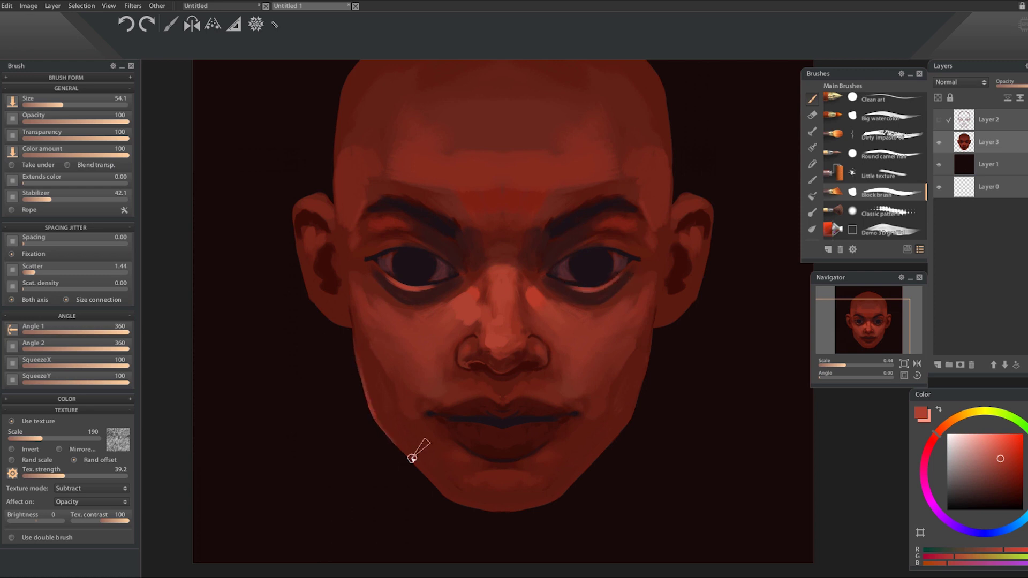
# - Highlight the top of the left ear and blend the cheek beside the nostril with sampled reds
pyautogui.scroll(-3, 327, 241)
pyautogui.keyDown('alt'); pyautogui.click(457, 346); pyautogui.keyUp('alt')
pyautogui.keyDown('alt'); pyautogui.click(432, 363); pyautogui.keyUp('alt')
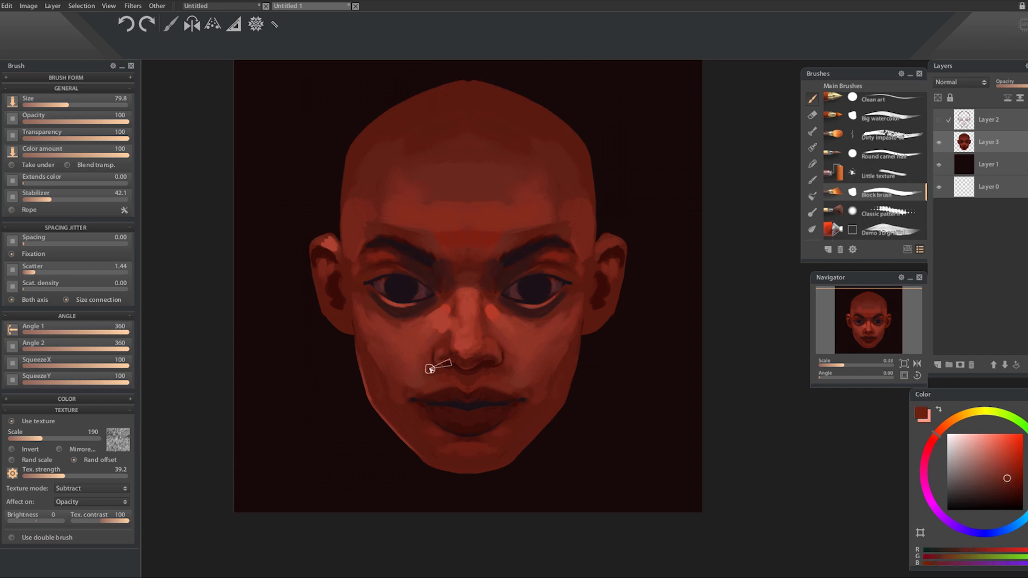
pyautogui.keyDown('alt'); pyautogui.click(443, 346); pyautogui.keyUp('alt')
pyautogui.keyDown('alt'); pyautogui.click(449, 339); pyautogui.keyUp('alt')
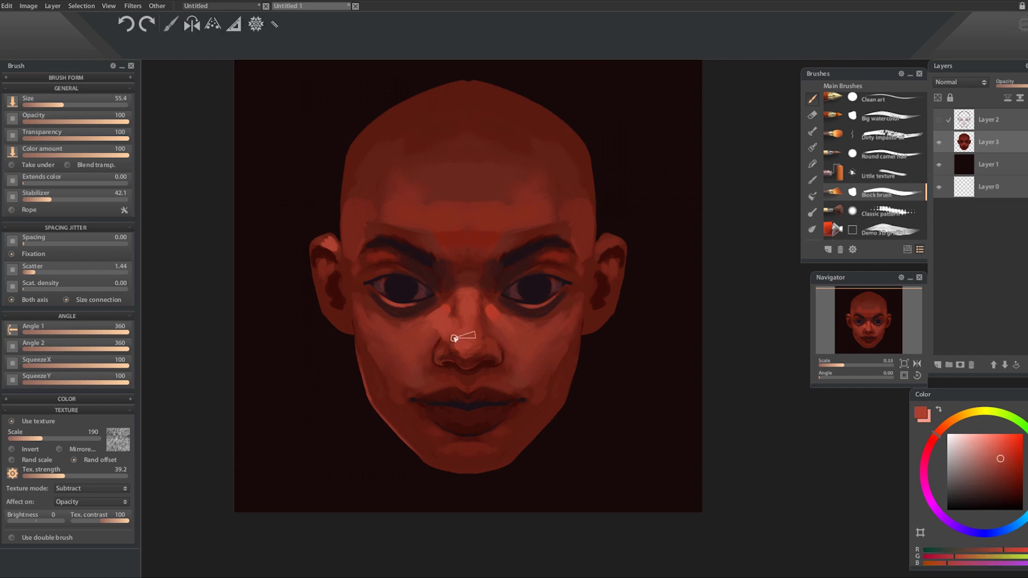
# - Enlarge the brush and paint lighter red patches around the upper lip, chin and cheek beside the mouth
pyautogui.press(']')
pyautogui.press(']')
pyautogui.press(']')
pyautogui.press(']')
pyautogui.press(']')
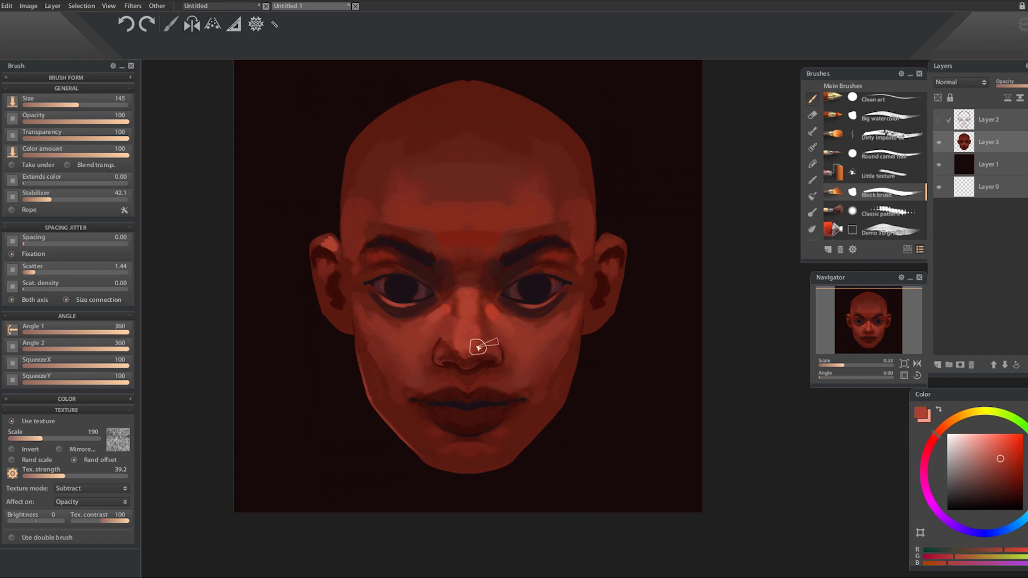
pyautogui.press(']')
pyautogui.press(']')
pyautogui.press(']')
pyautogui.press(']')
pyautogui.press(']')
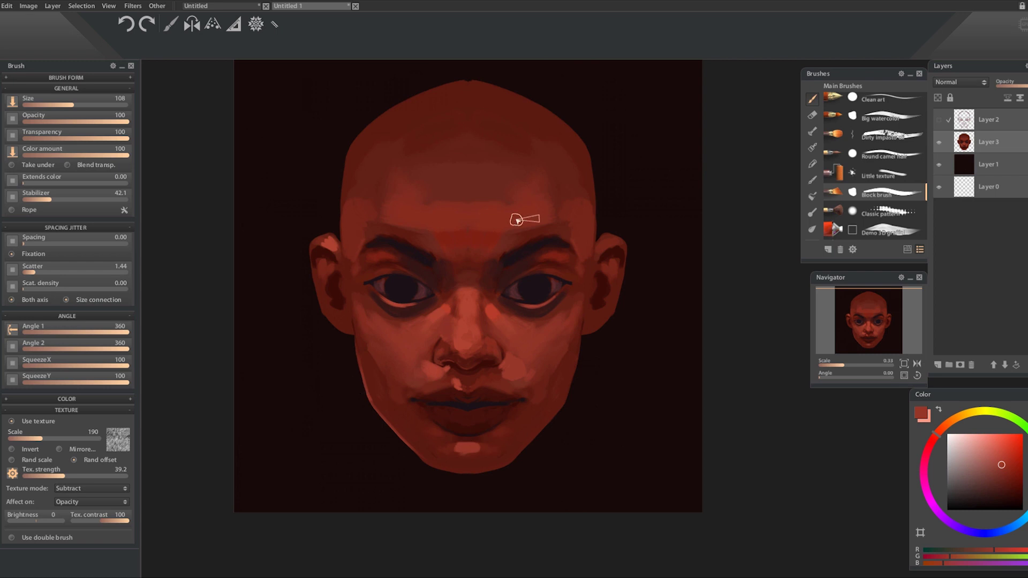
# - Add a new layer above the face, fill both irises with bright turquoise and soften their upper edges
pyautogui.moveTo(937, 434); pyautogui.dragTo(1027, 474)
pyautogui.press('[')
pyautogui.press('[')
pyautogui.press('[')
pyautogui.click(937, 365)
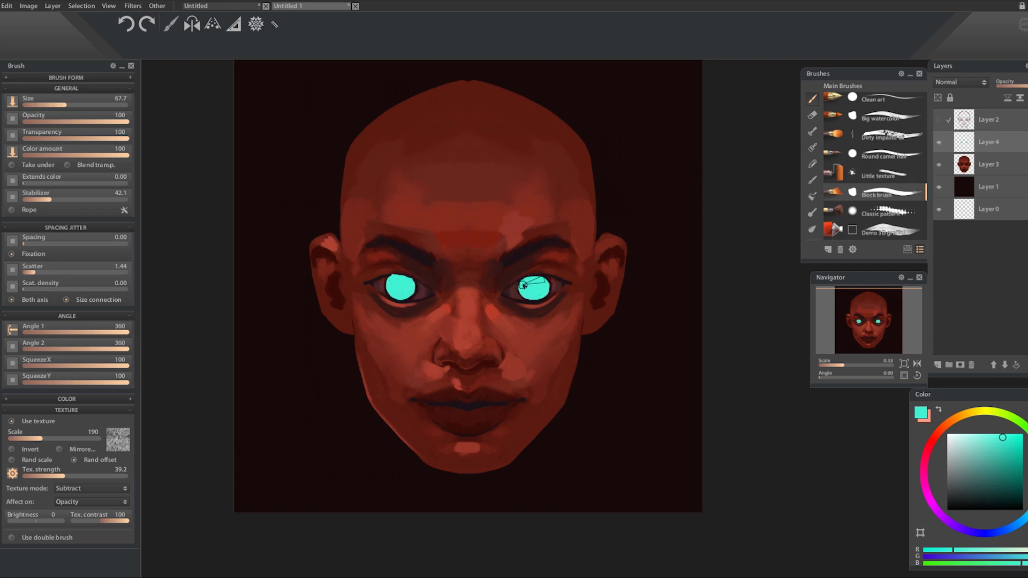
pyautogui.press('s')
pyautogui.moveTo(400, 272); pyautogui.dragTo(379, 274)
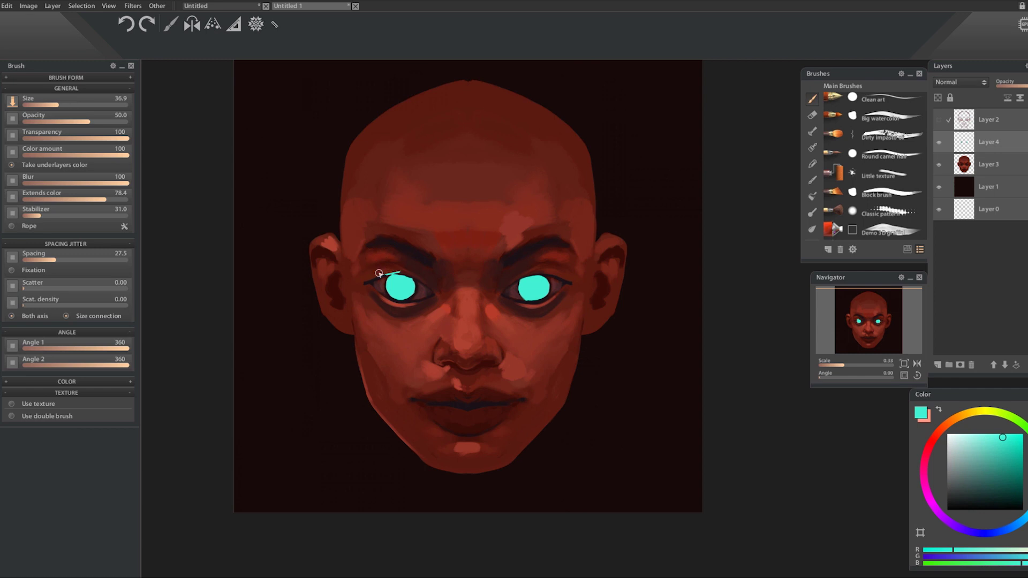
# - On Layer 3, paint pale pinkish-red highlights across the middle of the forehead and on the nose tip
pyautogui.press('Down')
pyautogui.press('b')
pyautogui.keyDown('alt'); pyautogui.click(504, 319); pyautogui.keyUp('alt')
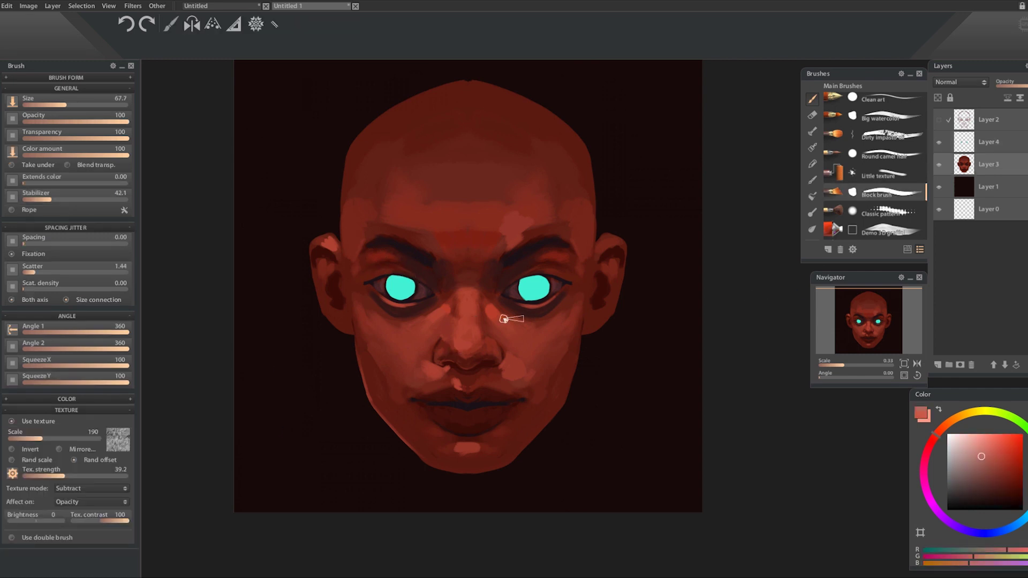
pyautogui.moveTo(443, 225)
pyautogui.mouseDown()
pyautogui.moveTo(409, 207)
pyautogui.moveTo(467, 197)
pyautogui.moveTo(459, 167)
pyautogui.mouseUp()
pyautogui.keyDown('alt'); pyautogui.click(467, 158); pyautogui.keyUp('alt')
pyautogui.press('[')
pyautogui.press('[')
pyautogui.press('[')
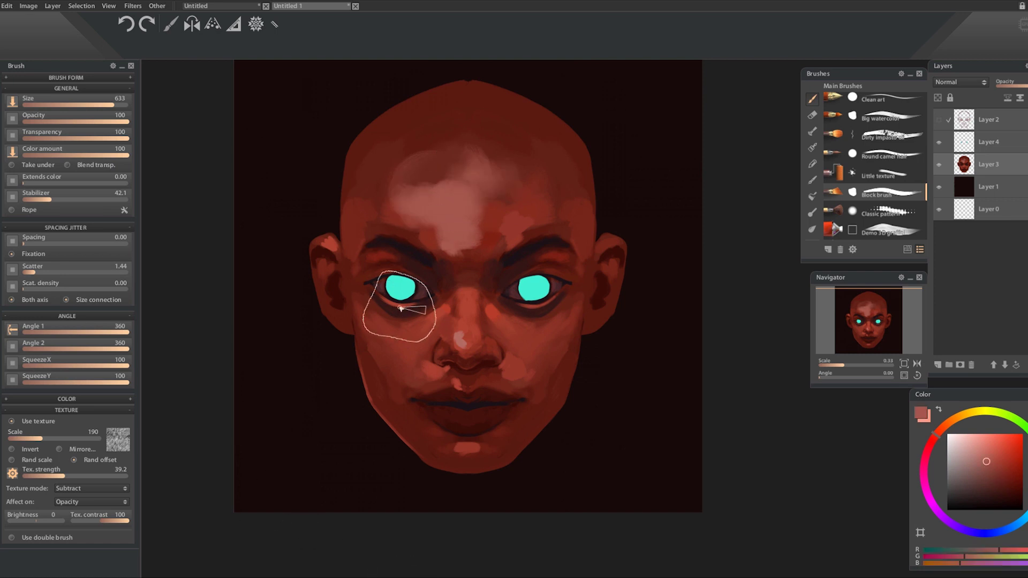
# - Refine the left eyelids and under-eye area with sampled dark and mid reds
pyautogui.keyDown('alt'); pyautogui.click(418, 276); pyautogui.keyUp('alt')
pyautogui.press('[')
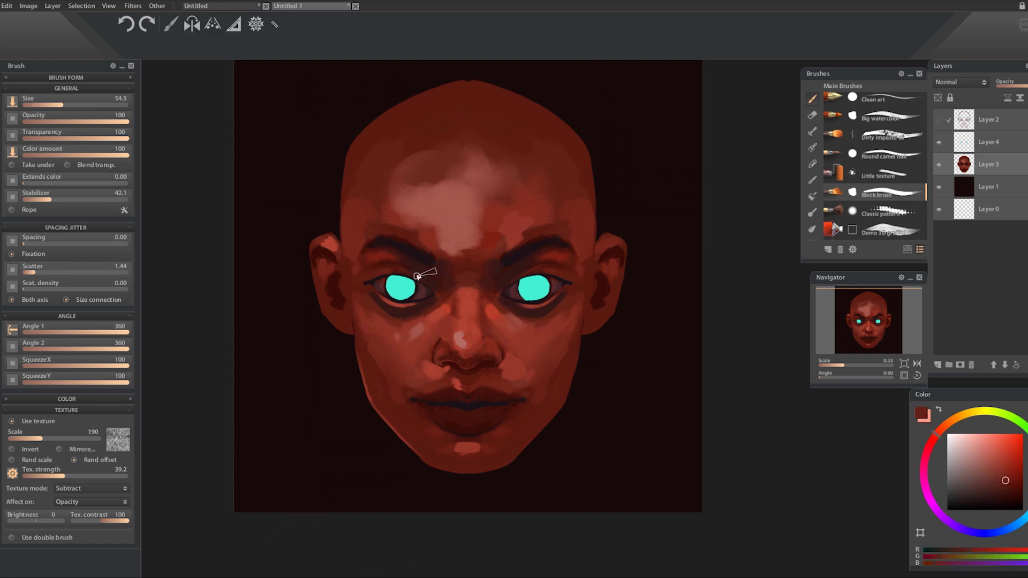
pyautogui.keyDown('alt'); pyautogui.click(367, 279); pyautogui.keyUp('alt')
pyautogui.keyDown('alt'); pyautogui.click(388, 306); pyautogui.keyUp('alt')
pyautogui.press(']')
# - Paint bright red accents on the nose bridge and the right cheekbone
pyautogui.keyDown('alt'); pyautogui.click(452, 287); pyautogui.keyUp('alt')
pyautogui.keyDown('alt'); pyautogui.click(358, 336); pyautogui.keyUp('alt')
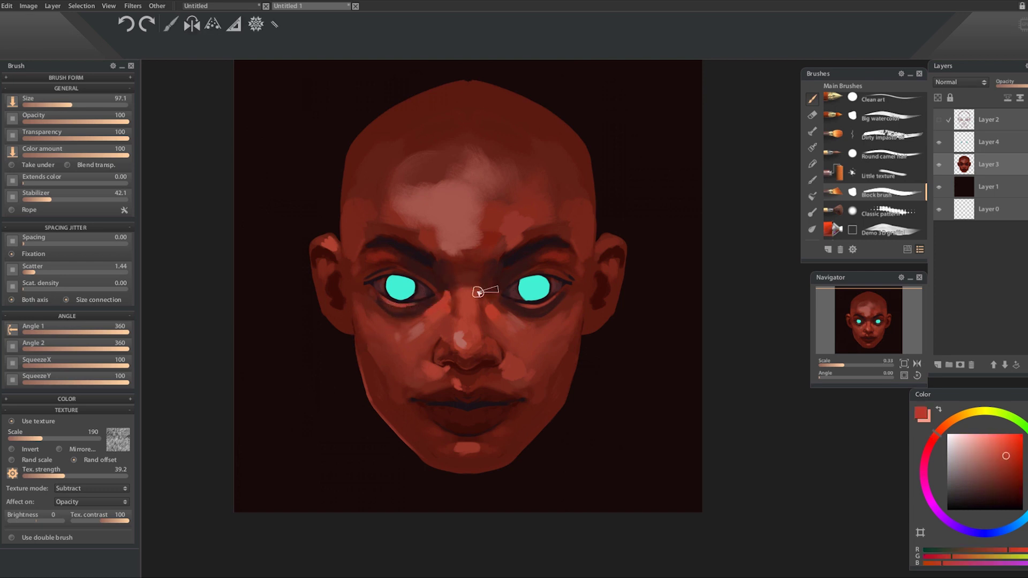
pyautogui.moveTo(575, 307); pyautogui.dragTo(564, 327)
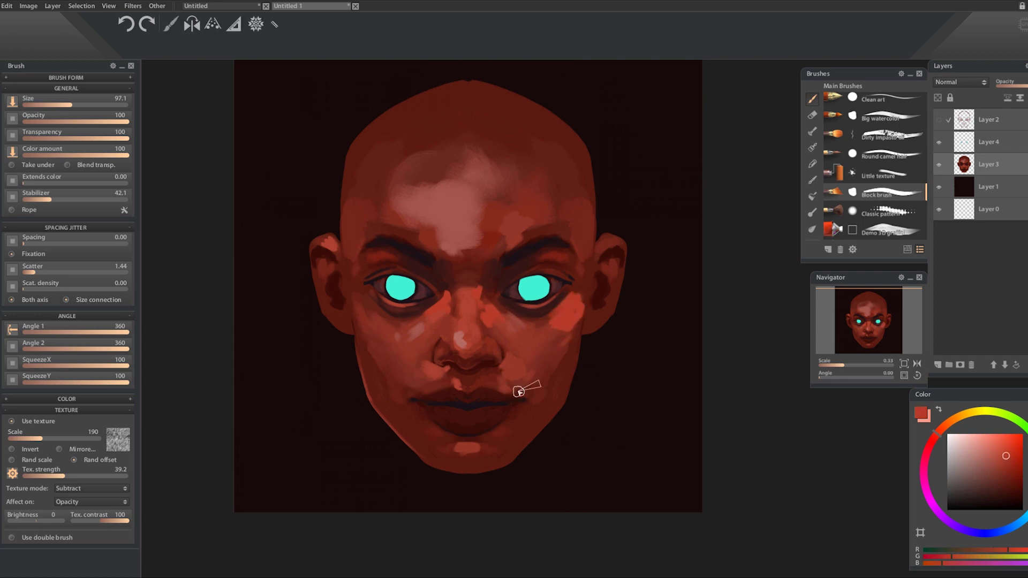
# - Darken the mouth line and add muted grayish highlights to the lower lip using sampled tones
pyautogui.keyDown('alt'); pyautogui.click(482, 413); pyautogui.keyUp('alt')
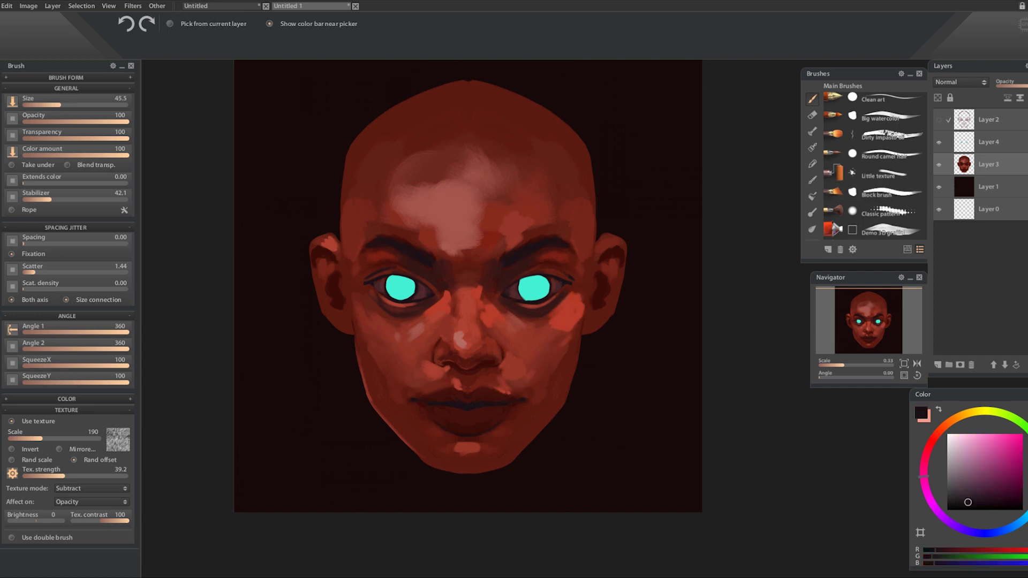
pyautogui.keyDown('alt'); pyautogui.click(488, 411); pyautogui.keyUp('alt')
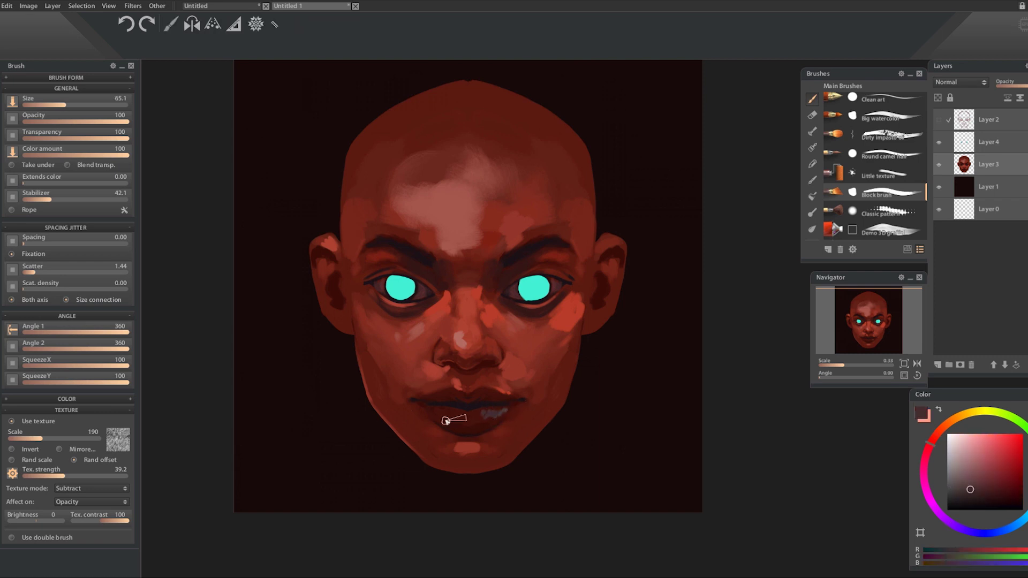
pyautogui.keyDown('alt'); pyautogui.click(475, 409); pyautogui.keyUp('alt')
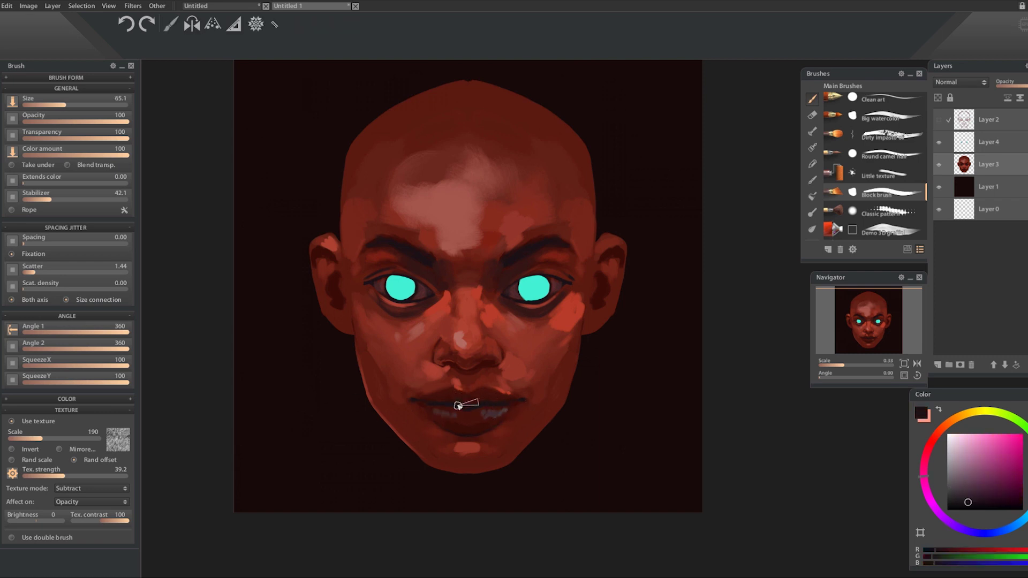
pyautogui.keyDown('alt'); pyautogui.click(465, 432); pyautogui.keyUp('alt')
pyautogui.keyDown('alt'); pyautogui.click(464, 431); pyautogui.keyUp('alt')
pyautogui.keyDown('alt'); pyautogui.click(475, 439); pyautogui.keyUp('alt')
pyautogui.keyDown('alt'); pyautogui.click(464, 442); pyautogui.keyUp('alt')
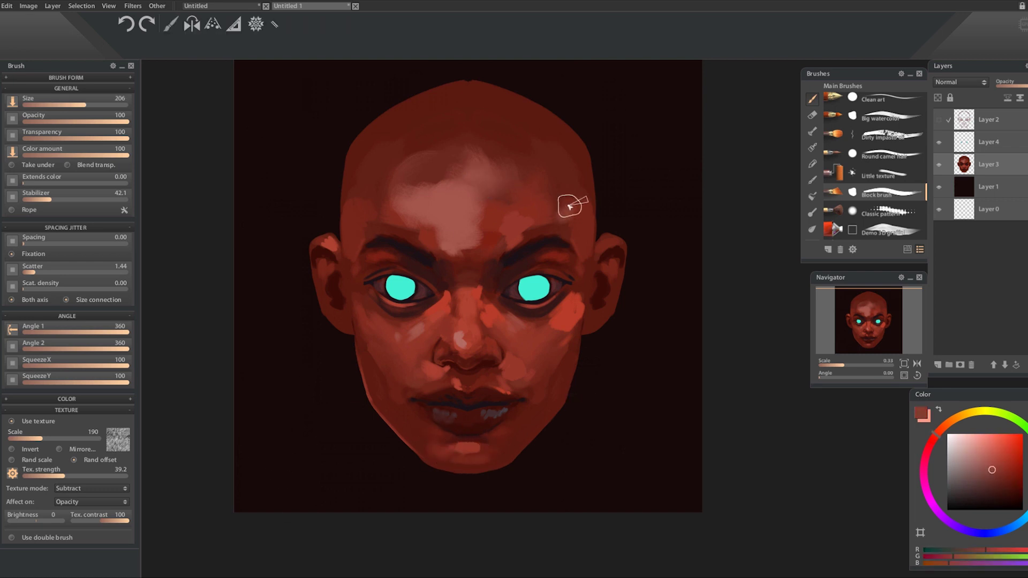
# - Blend muted light reds over the right temple and the right side of the forehead
pyautogui.keyDown('alt'); pyautogui.click(542, 182); pyautogui.keyUp('alt')
pyautogui.keyDown('alt'); pyautogui.click(558, 162); pyautogui.keyUp('alt')
pyautogui.keyDown('alt'); pyautogui.click(505, 117); pyautogui.keyUp('alt')
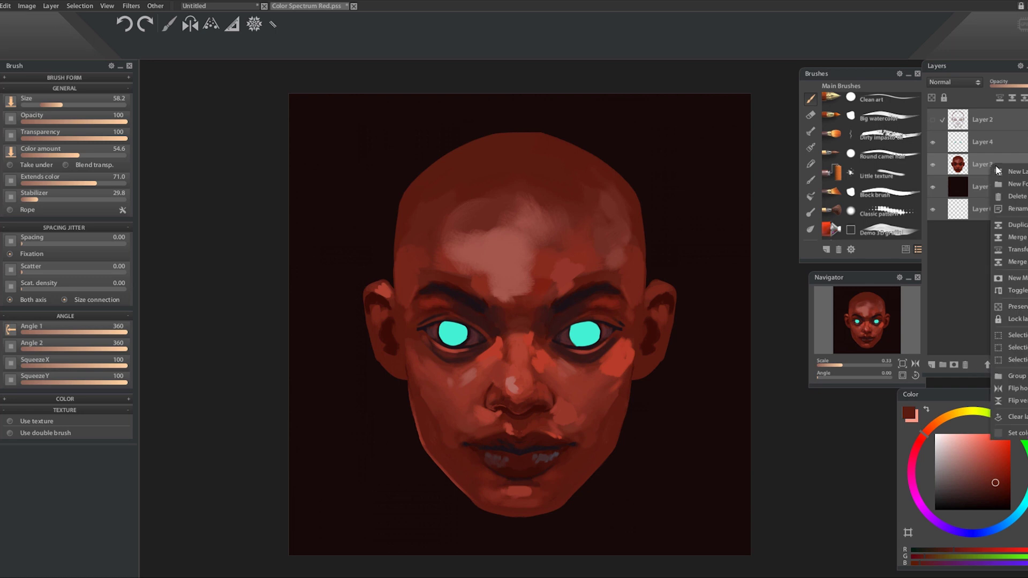
# - Duplicate Layer 3, hide the original and choose Mixer brush 2 from the round brushes
pyautogui.click(954, 364)
pyautogui.click(810, 131)
pyautogui.click(889, 118)
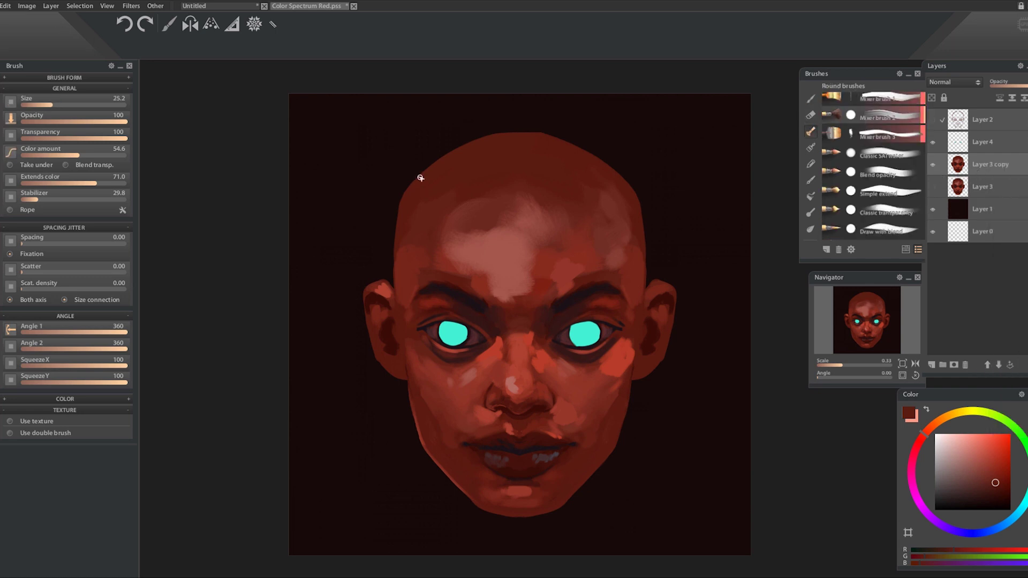
pyautogui.scroll(1, 433, 161)
pyautogui.moveTo(411, 190); pyautogui.dragTo(421, 172)
pyautogui.hotkey('ctrl', 'z')
# - On Layer 1, brush soft dark red into the background beside the upper left of the head with Mixer brush 3
pyautogui.click(889, 135)
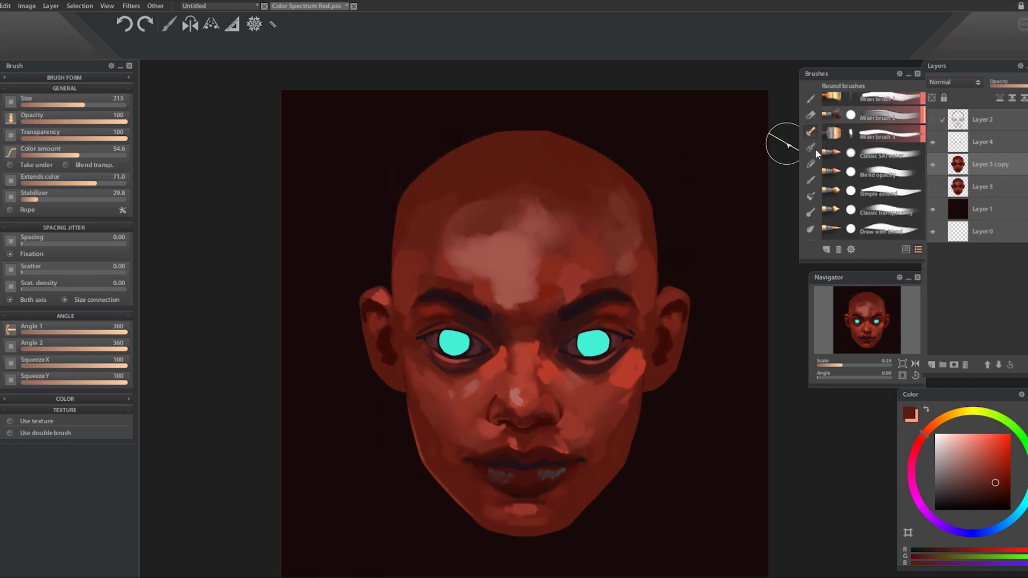
pyautogui.click(980, 209)
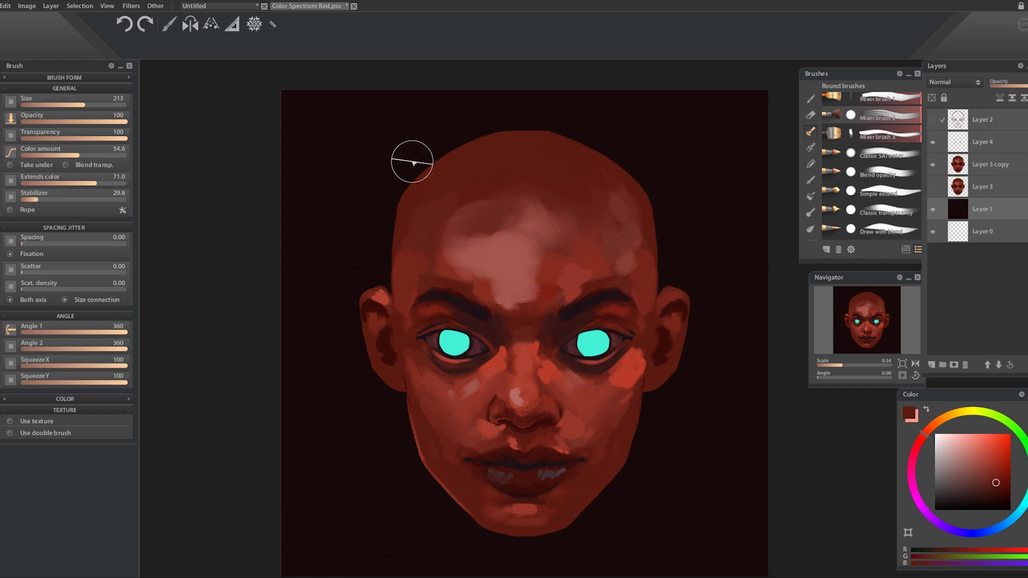
pyautogui.moveTo(408, 161); pyautogui.dragTo(362, 280)
# - Switch to the Block brush and paint dark reds and bluish darks into the upper-left background
pyautogui.click(811, 98)
pyautogui.click(889, 193)
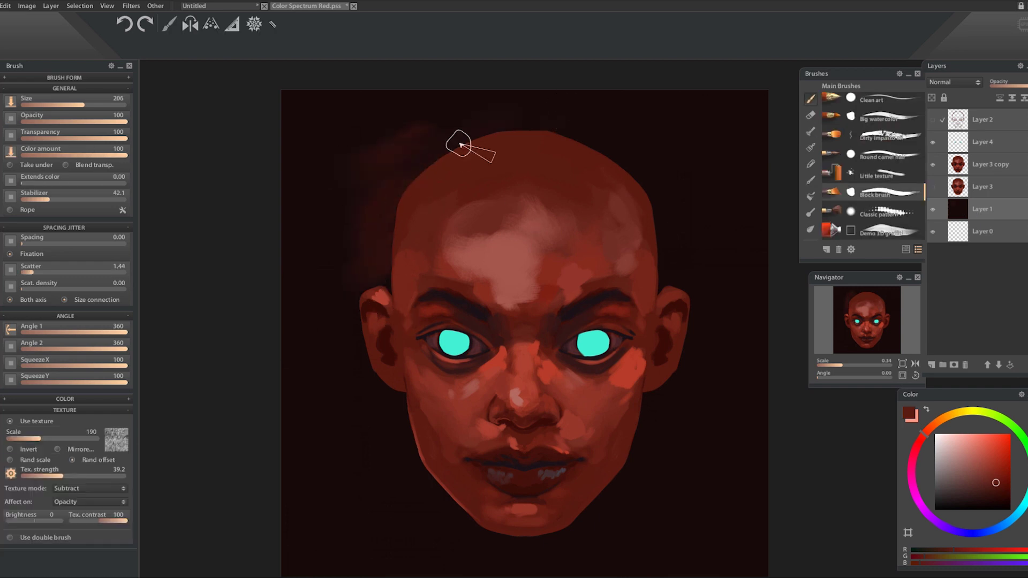
pyautogui.keyDown('alt'); pyautogui.click(444, 110); pyautogui.keyUp('alt')
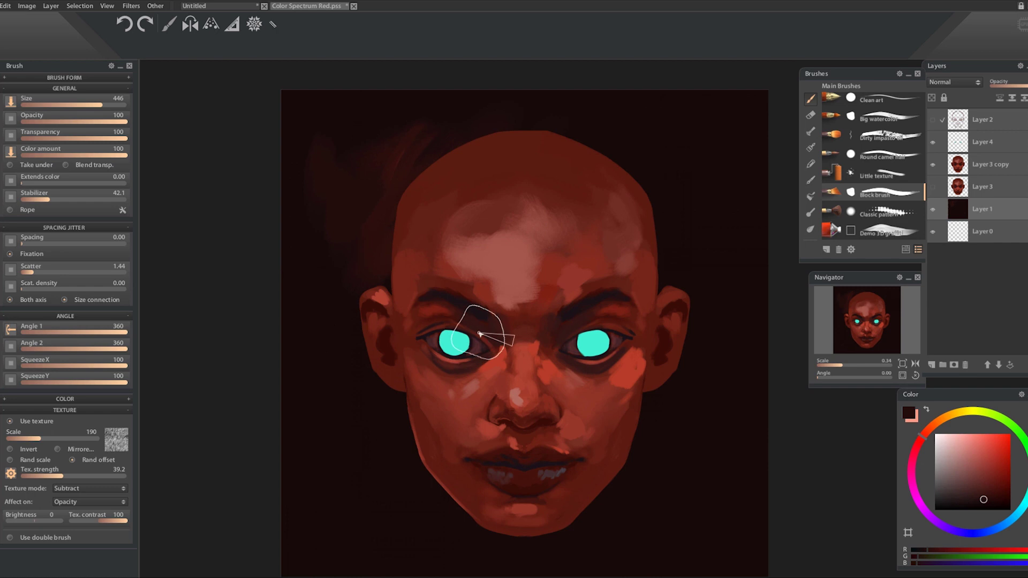
pyautogui.keyDown('alt'); pyautogui.click(409, 167); pyautogui.keyUp('alt')
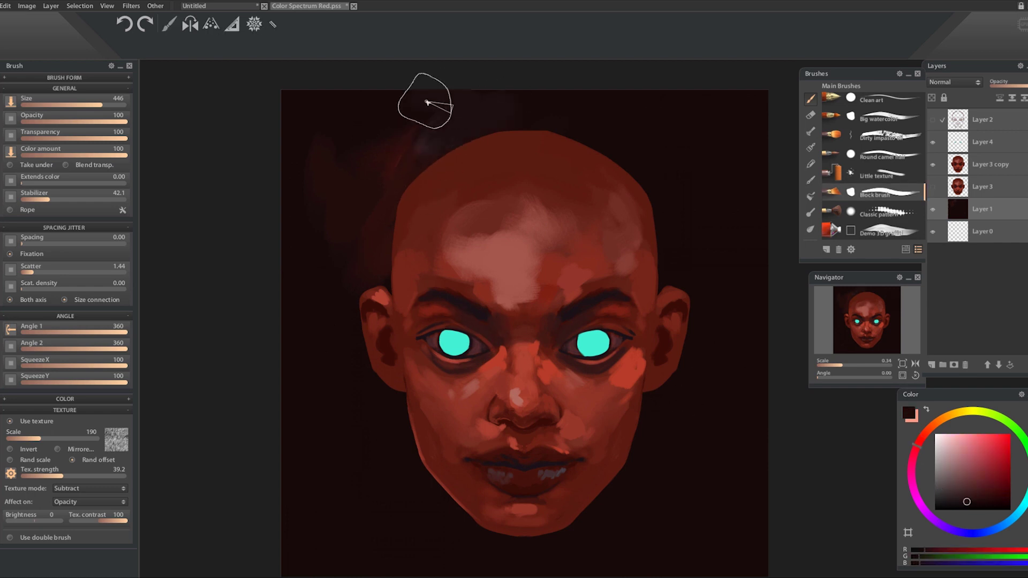
pyautogui.keyDown('alt'); pyautogui.click(440, 145); pyautogui.keyUp('alt')
pyautogui.moveTo(440, 145); pyautogui.dragTo(421, 189)
pyautogui.keyDown('alt'); pyautogui.click(414, 214); pyautogui.keyUp('alt')
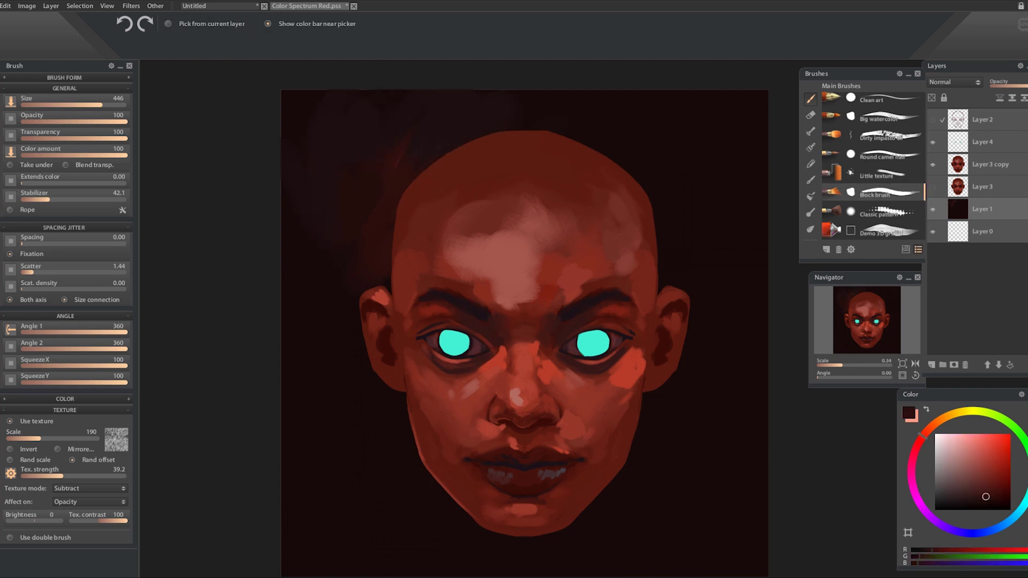
# - Paint dark red and deep purple strokes into the background along the right side of the head
pyautogui.moveTo(655, 179); pyautogui.dragTo(648, 265)
pyautogui.keyDown('alt'); pyautogui.click(656, 247); pyautogui.keyUp('alt')
pyautogui.moveTo(679, 220); pyautogui.dragTo(664, 172)
pyautogui.keyDown('alt'); pyautogui.click(722, 254); pyautogui.keyUp('alt')
pyautogui.scroll(-2, 313, 431)
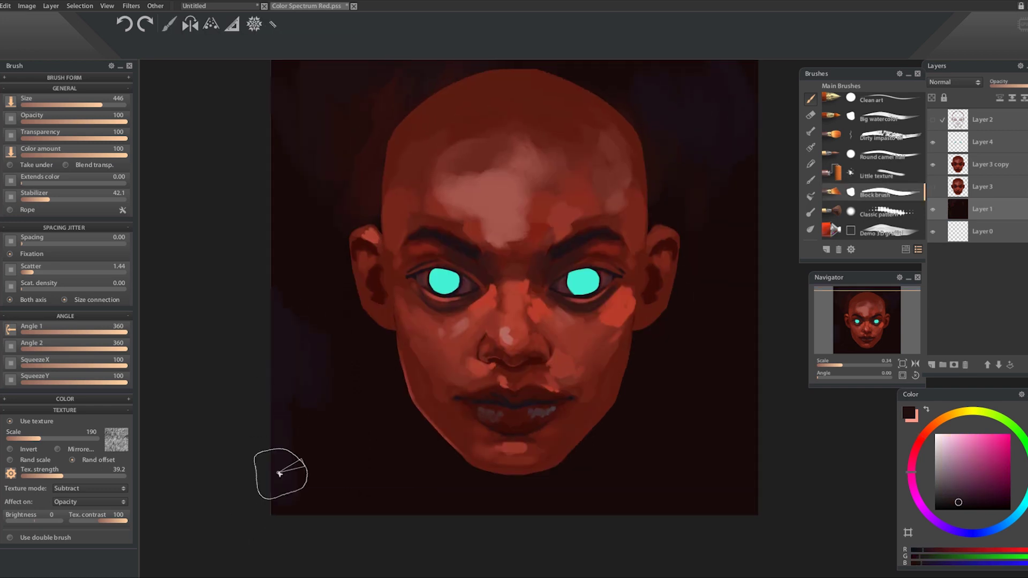
# - Cover the lower-left background with sampled dark purple and dark red strokes
pyautogui.keyDown('alt'); pyautogui.click(329, 418); pyautogui.keyUp('alt')
pyautogui.keyDown('alt'); pyautogui.click(310, 448); pyautogui.keyUp('alt')
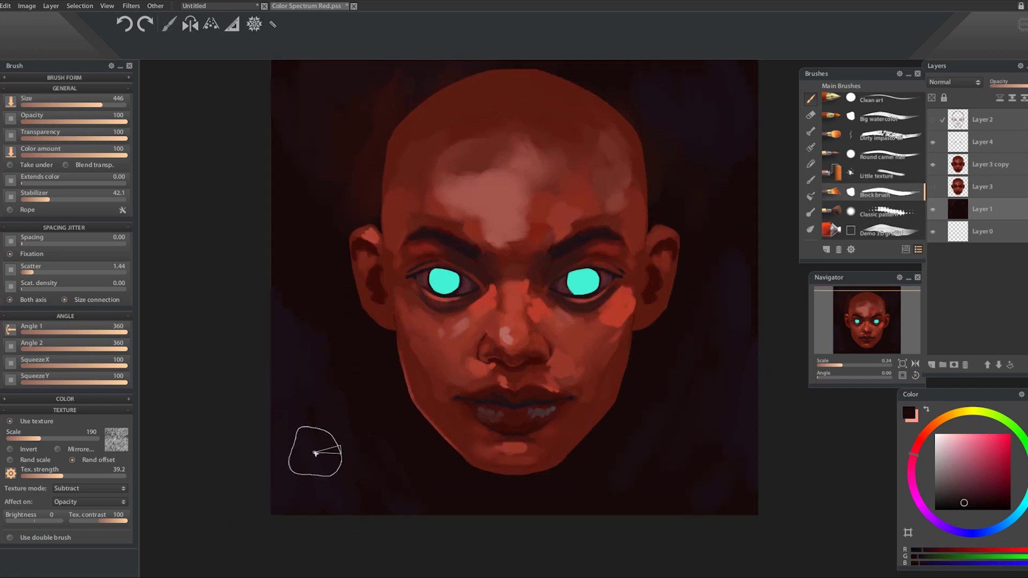
pyautogui.scroll(2, 310, 306)
pyautogui.scroll(-1, 385, 423)
pyautogui.keyDown('alt'); pyautogui.click(421, 417); pyautogui.keyUp('alt')
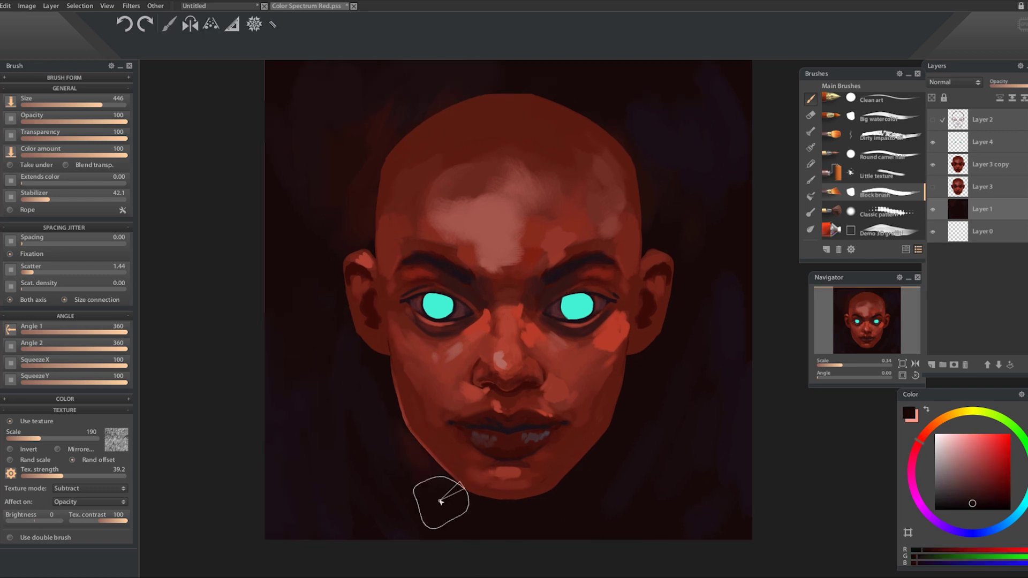
# - Paint warm dark red strokes into the background beside the right jaw
pyautogui.hscroll(1, 600, 396)
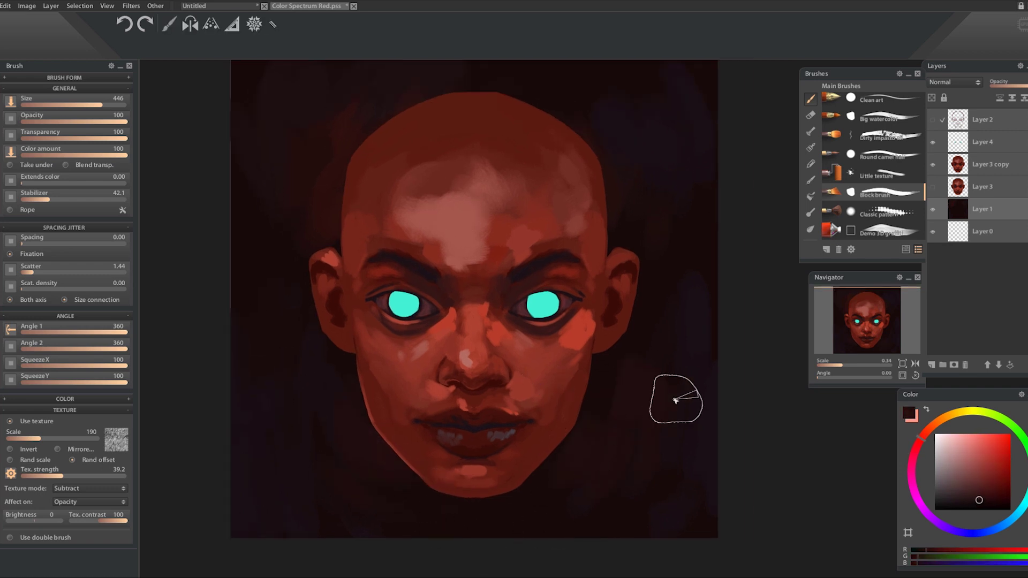
pyautogui.keyDown('alt'); pyautogui.click(589, 450); pyautogui.keyUp('alt')
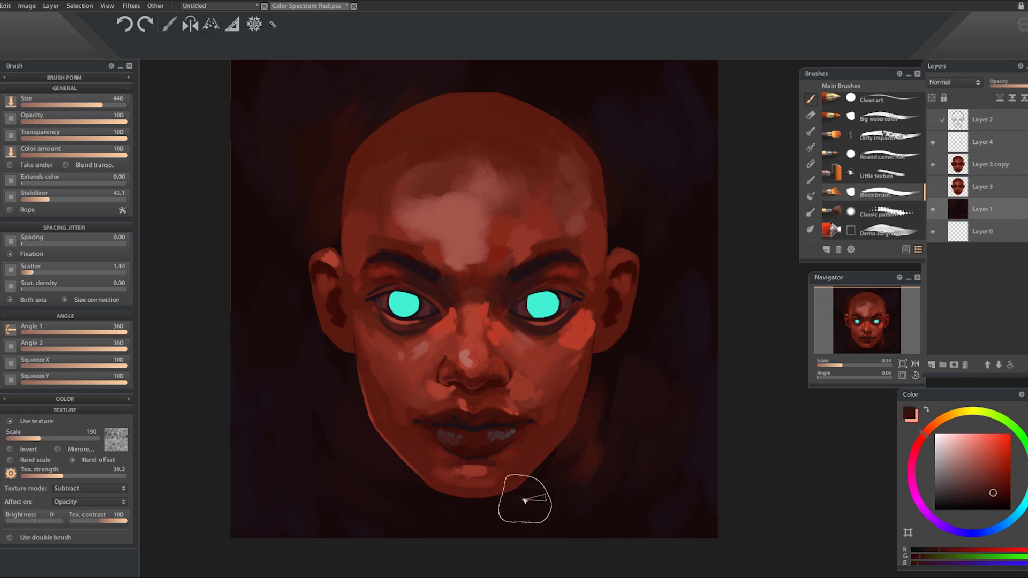
pyautogui.keyDown('alt'); pyautogui.click(551, 485); pyautogui.keyUp('alt')
# - Reduce the brush size and paint sampled dark red strokes around the underside of the jaw
pyautogui.keyDown('alt'); pyautogui.click(409, 484); pyautogui.keyUp('alt')
pyautogui.press('[')
pyautogui.press('[')
pyautogui.press('[')
pyautogui.press('[')
pyautogui.keyDown('alt'); pyautogui.click(431, 488); pyautogui.keyUp('alt')
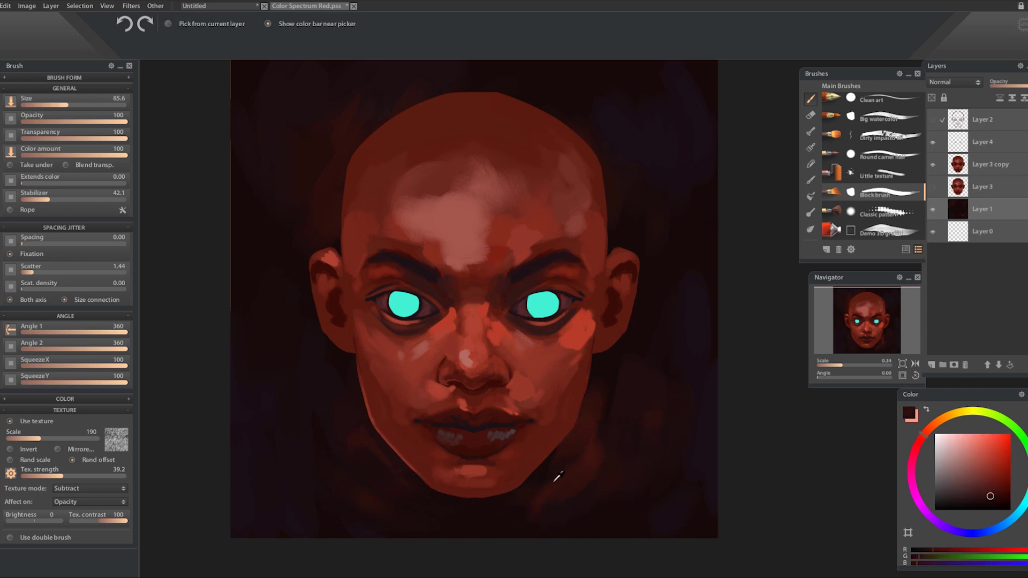
pyautogui.keyDown('alt'); pyautogui.click(610, 386); pyautogui.keyUp('alt')
# - Enlarge the brush to 615 and blend sampled dark tones into the background above and right of the head
pyautogui.press(']')
pyautogui.press(']')
pyautogui.press(']')
pyautogui.keyDown('alt'); pyautogui.click(583, 102); pyautogui.keyUp('alt')
pyautogui.press(']')
pyautogui.press(']')
pyautogui.keyDown('alt'); pyautogui.click(561, 101); pyautogui.keyUp('alt')
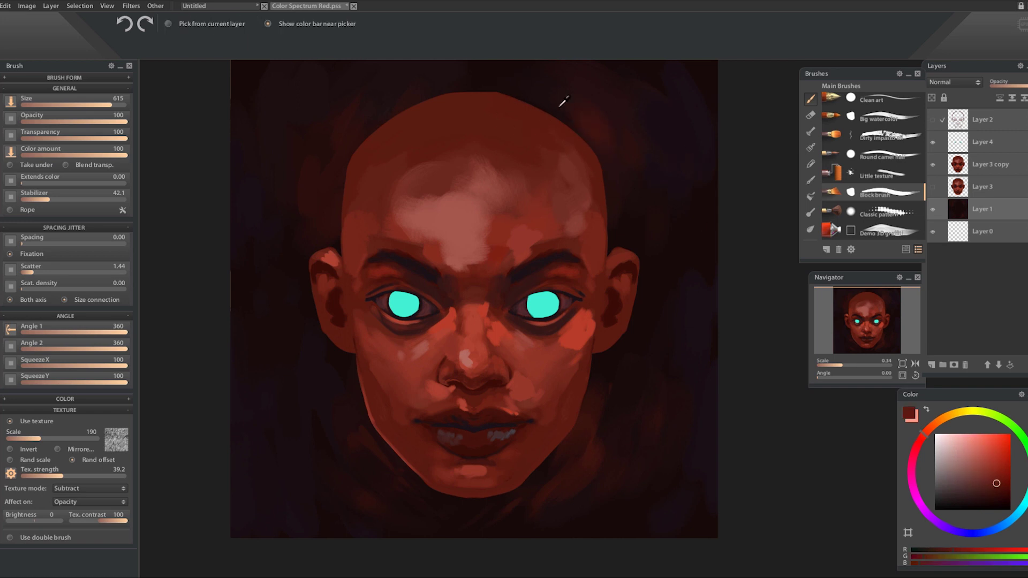
pyautogui.keyDown('alt'); pyautogui.click(642, 80); pyautogui.keyUp('alt')
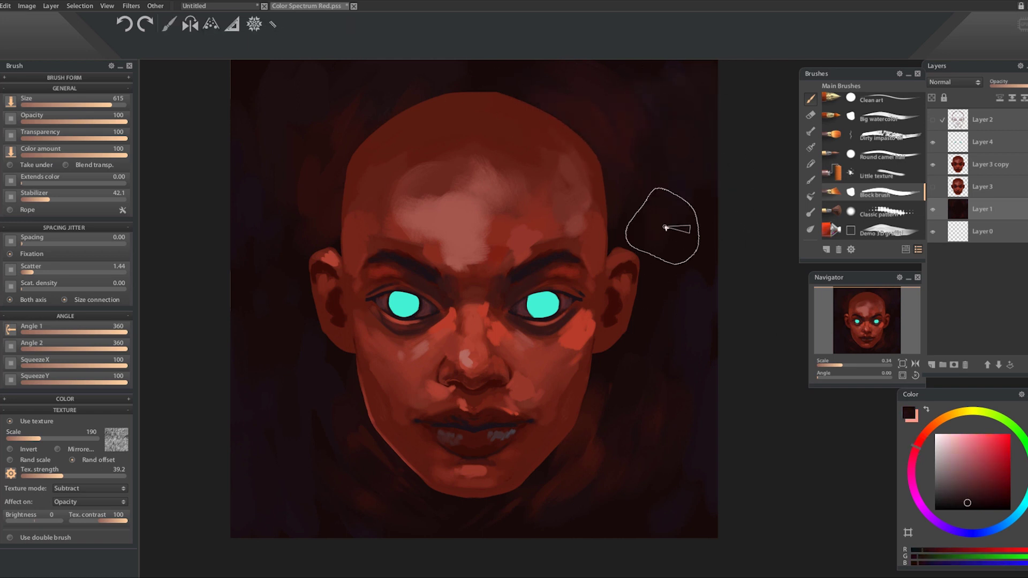
# - Sample a red from the face, set the brush size to 446 and tint the lower-right background
pyautogui.keyDown('alt'); pyautogui.click(489, 449); pyautogui.keyUp('alt')
pyautogui.press('[')
pyautogui.press('[')
pyautogui.press('[')
pyautogui.press(']')
pyautogui.press(']')
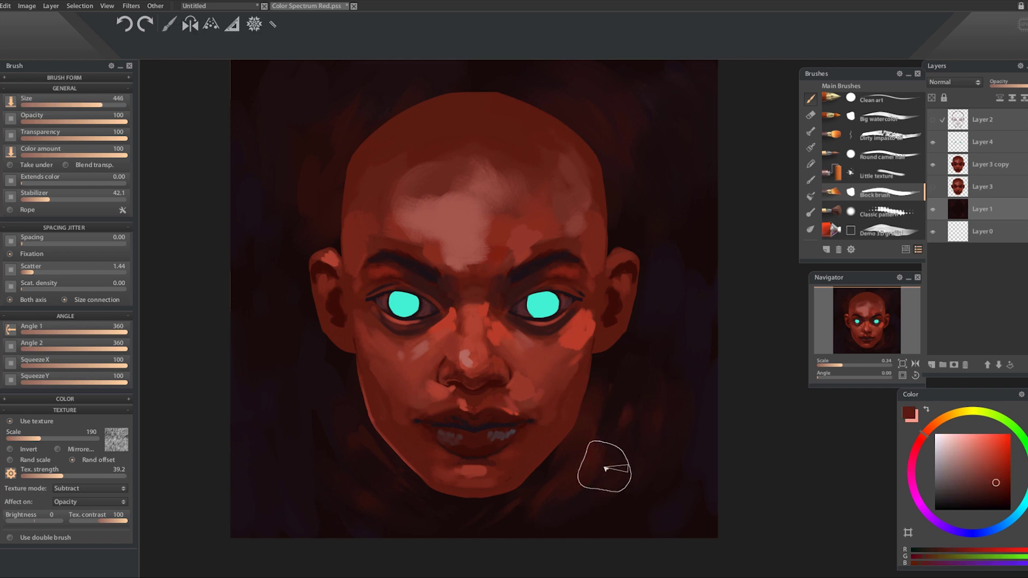
# - Reduce the brush size and touch up the background around both sides of the jaw with sampled dark reds
pyautogui.press('[')
pyautogui.keyDown('alt'); pyautogui.click(549, 477); pyautogui.keyUp('alt')
pyautogui.press('[')
pyautogui.press('[')
pyautogui.press('[')
pyautogui.press('[')
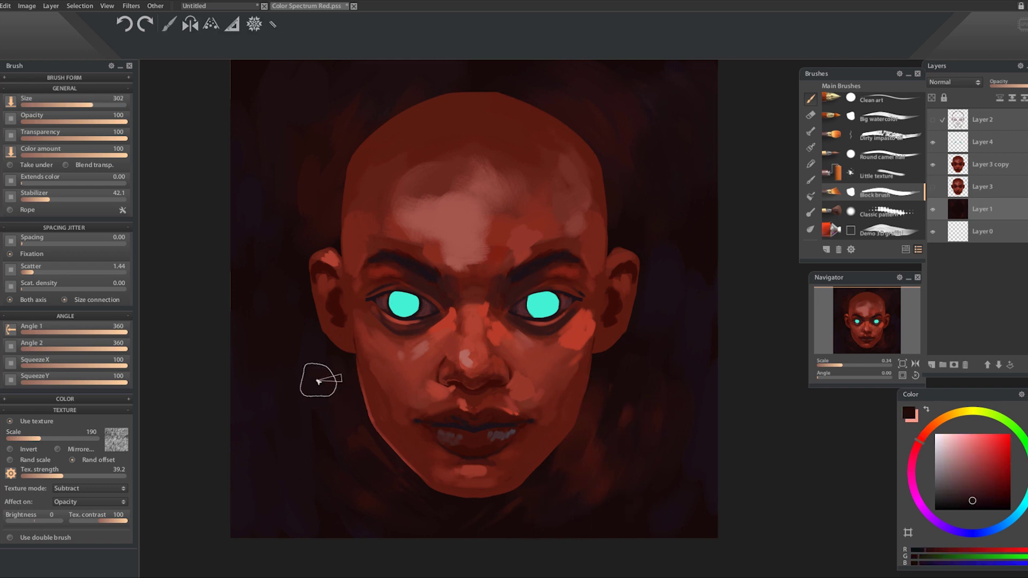
pyautogui.keyDown('alt'); pyautogui.click(382, 431); pyautogui.keyUp('alt')
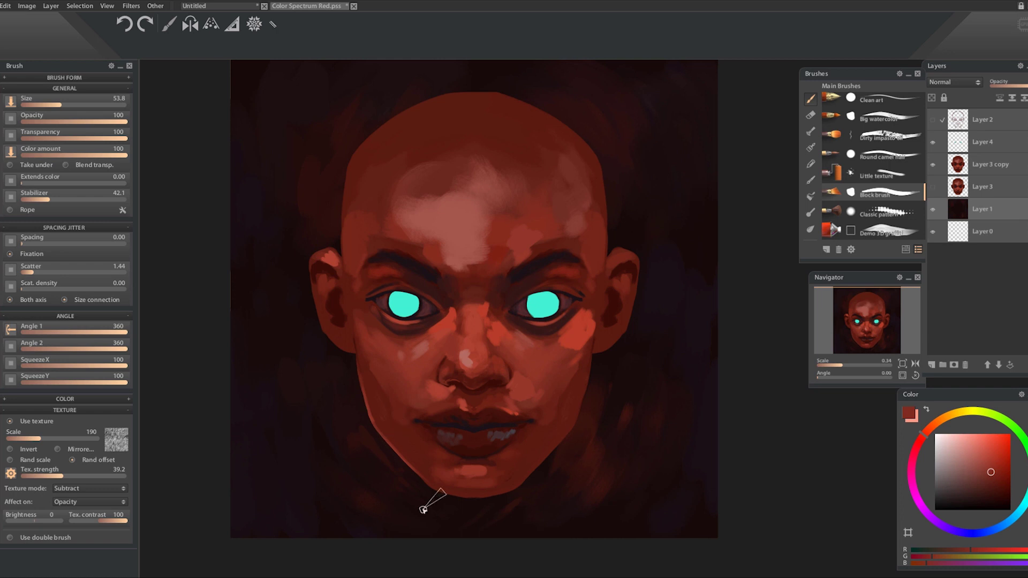
# - Duplicate background Layer 1, merge the copy with the face painting, and hide Layer 1 and Layer 3 copy
pyautogui.rightClick(976, 211)
pyautogui.click(995, 272)
pyautogui.moveTo(981, 167); pyautogui.dragTo(980, 214)
pyautogui.click(935, 209)
pyautogui.click(934, 166)
pyautogui.rightClick(995, 169)
pyautogui.click(1009, 239)
pyautogui.click(934, 165)
pyautogui.click(934, 165)
pyautogui.click(935, 209)
# - Test the mixer brushes on the canvas, undo the test strokes, and choose Mixer brush 3 with color amount 10.3
pyautogui.click(816, 133)
pyautogui.moveTo(400, 113)
pyautogui.mouseDown()
pyautogui.moveTo(365, 151)
pyautogui.moveTo(370, 167)
pyautogui.moveTo(408, 117)
pyautogui.moveTo(400, 117)
pyautogui.mouseUp()
pyautogui.hotkey('ctrl', 'z')
pyautogui.click(880, 117)
pyautogui.hotkey('ctrl', 'z')
pyautogui.click(988, 501)
pyautogui.hotkey('ctrl', 'z')
pyautogui.click(880, 135)
pyautogui.hotkey('ctrl', 'z')
pyautogui.click(31, 155)
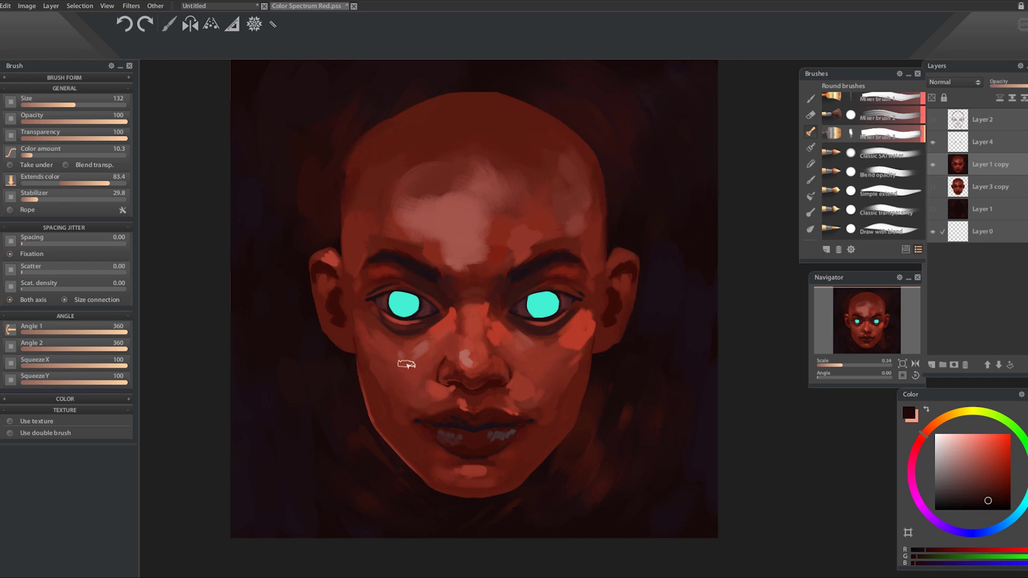
# - Blend the left jaw edge, lower forehead, right cheek highlight and left temple, raising the mixer brush opacity to 24.9
pyautogui.moveTo(397, 449); pyautogui.dragTo(429, 516)
pyautogui.click(51, 121)
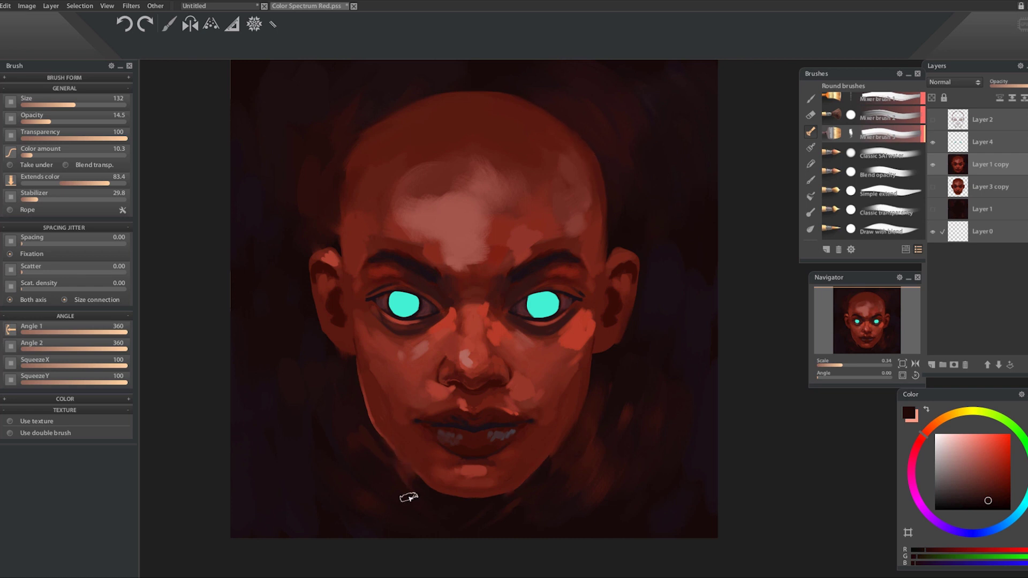
pyautogui.click(64, 121)
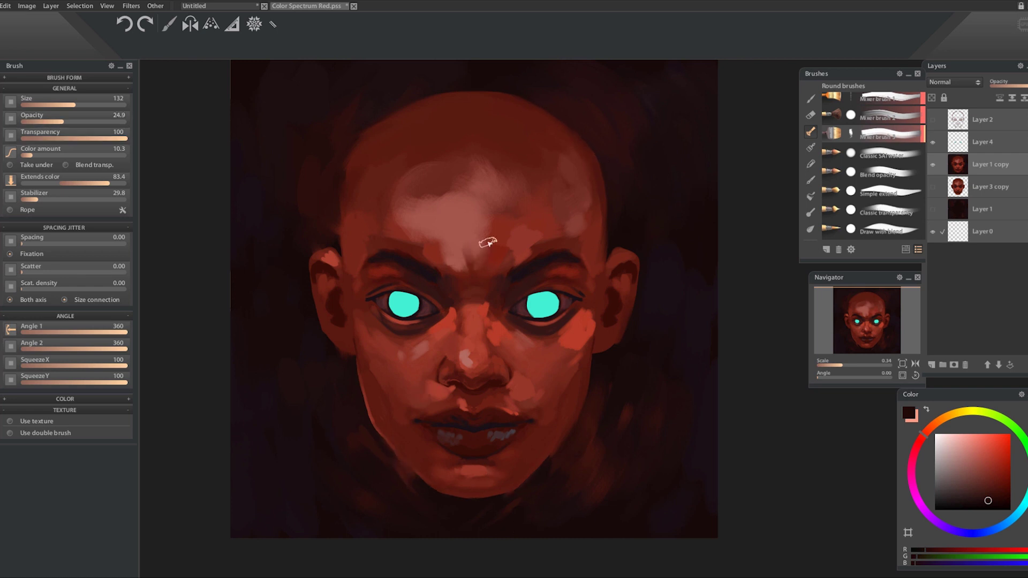
pyautogui.moveTo(472, 258); pyautogui.dragTo(414, 270)
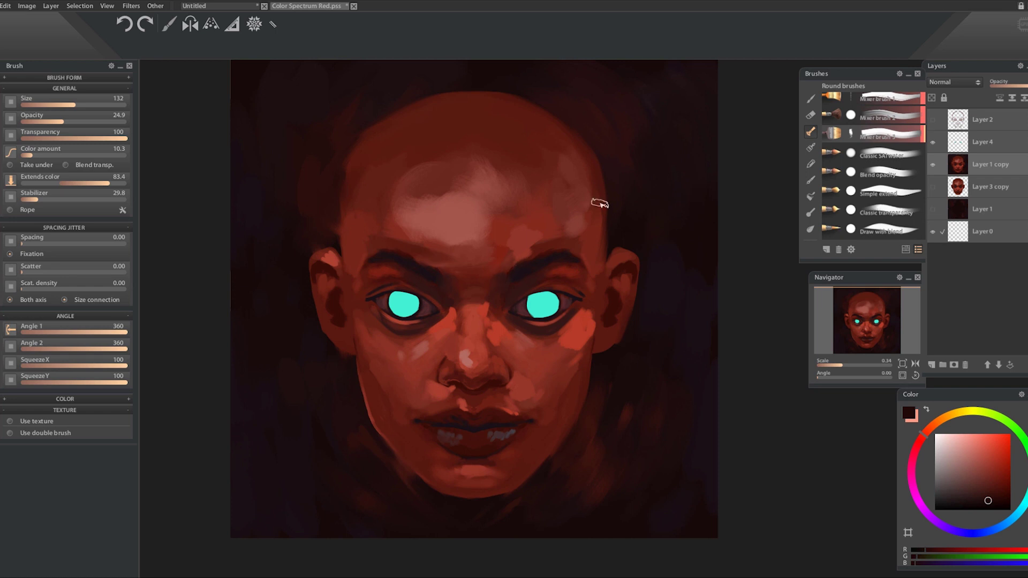
pyautogui.moveTo(587, 337); pyautogui.dragTo(565, 336)
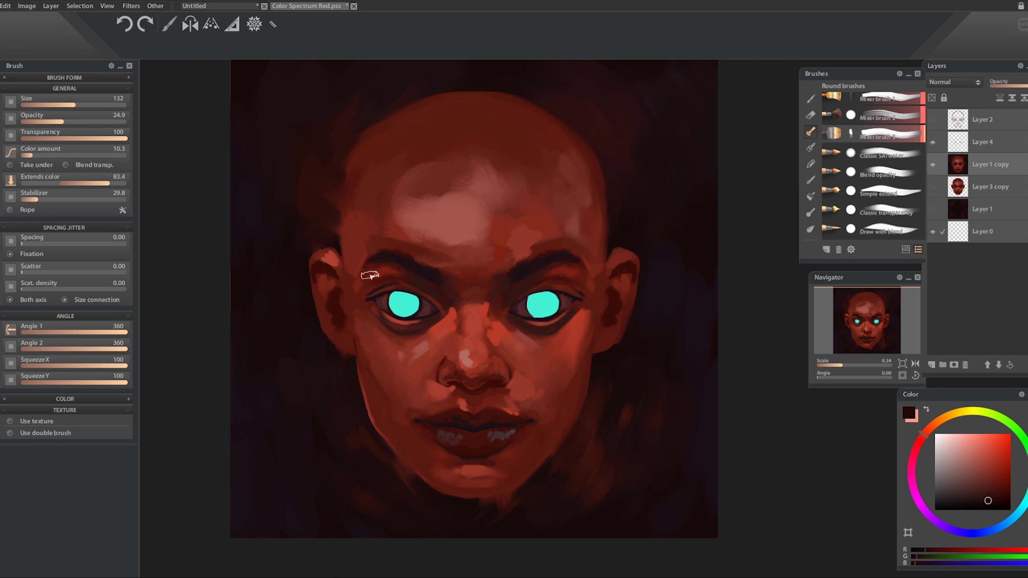
pyautogui.moveTo(352, 294); pyautogui.dragTo(344, 231)
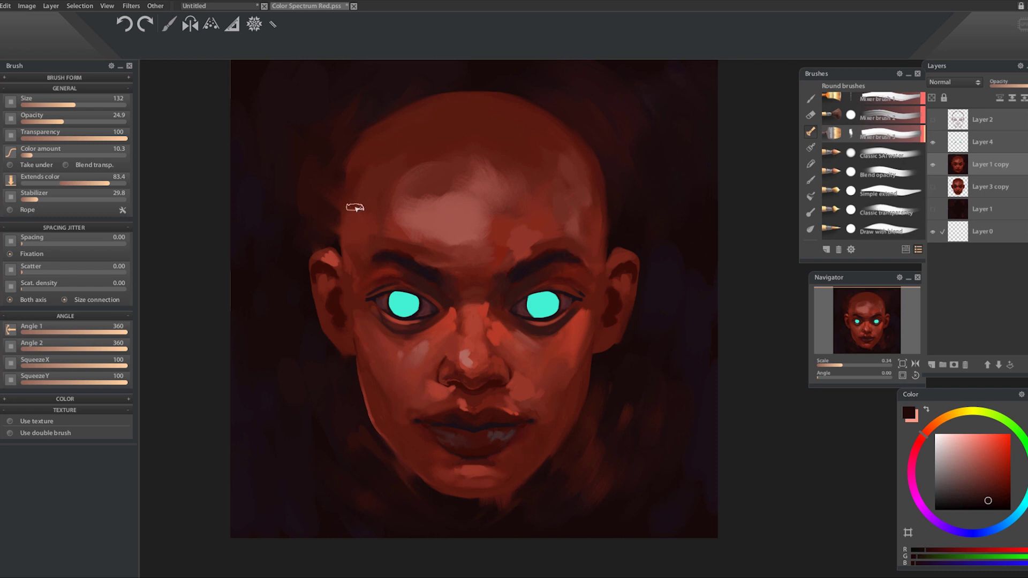
# - Switch to the Block brush at size 39.2 and refine the right eye's lid and inner corner with sampled dark reds
pyautogui.click(811, 99)
pyautogui.scroll(3, 776, 184)
pyautogui.press('alt')
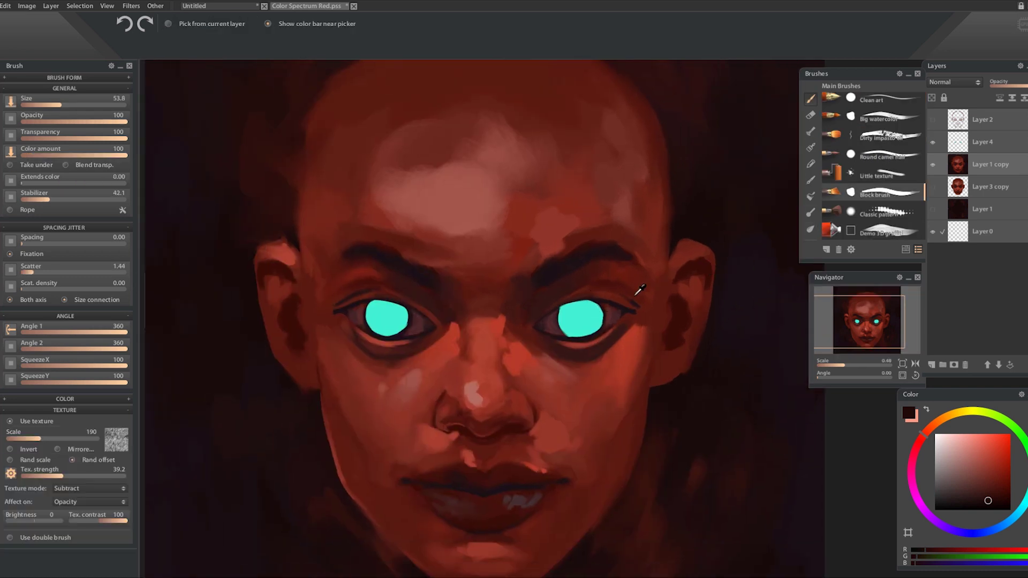
pyautogui.click(598, 270)
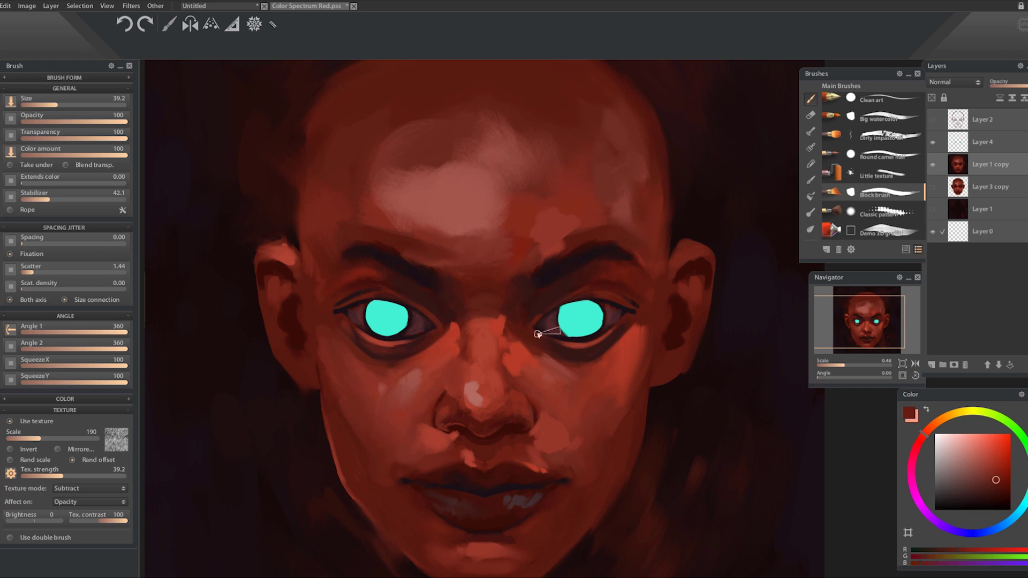
pyautogui.click(602, 294)
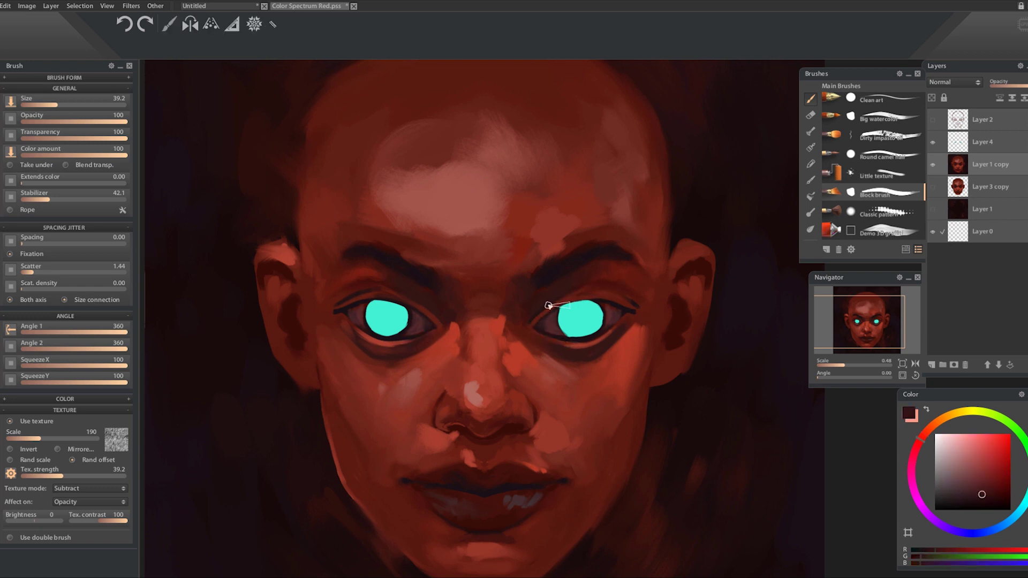
pyautogui.click(533, 321)
# - Paint sampled reds between the right eye's inner corner and the nose, and a muted red beneath that eye
pyautogui.keyDown('alt'); pyautogui.click(531, 340); pyautogui.keyUp('alt')
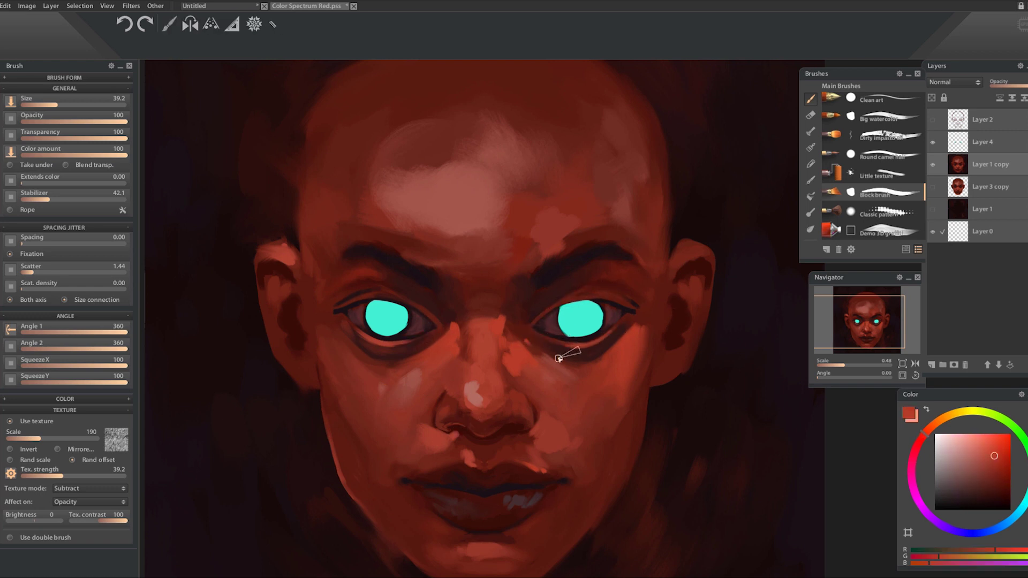
pyautogui.moveTo(541, 342); pyautogui.dragTo(522, 350)
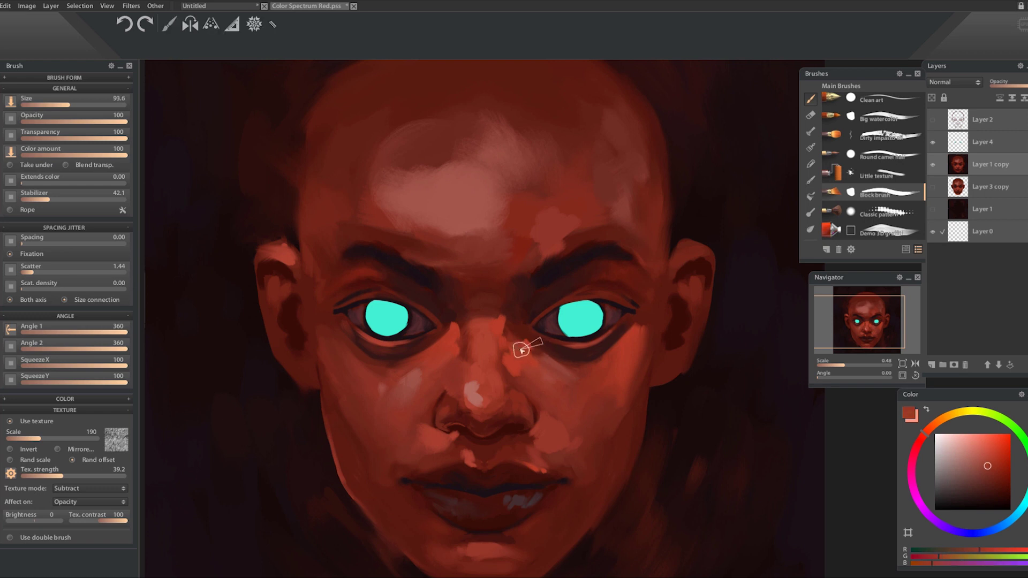
pyautogui.keyDown('alt'); pyautogui.click(633, 305); pyautogui.keyUp('alt')
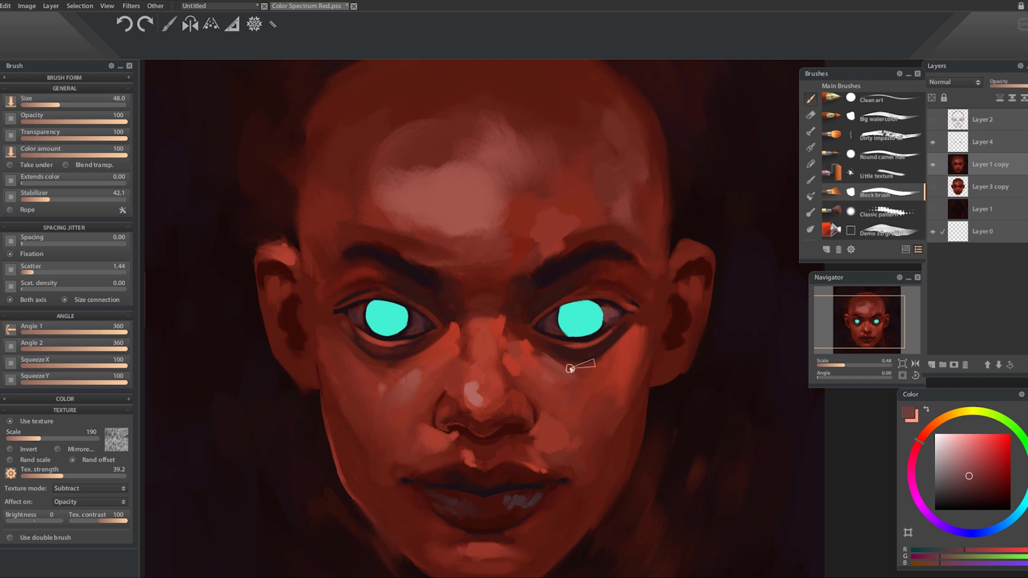
# - Reshape the left nostril with sampled dark reds and add a small light pink highlight on the nose tip
pyautogui.scroll(-5, 571, 368)
pyautogui.scroll(4, 482, 375)
pyautogui.keyDown('alt'); pyautogui.click(469, 379); pyautogui.keyUp('alt')
pyautogui.keyDown('alt'); pyautogui.click(460, 398); pyautogui.keyUp('alt')
pyautogui.keyDown('alt'); pyautogui.click(441, 416); pyautogui.keyUp('alt')
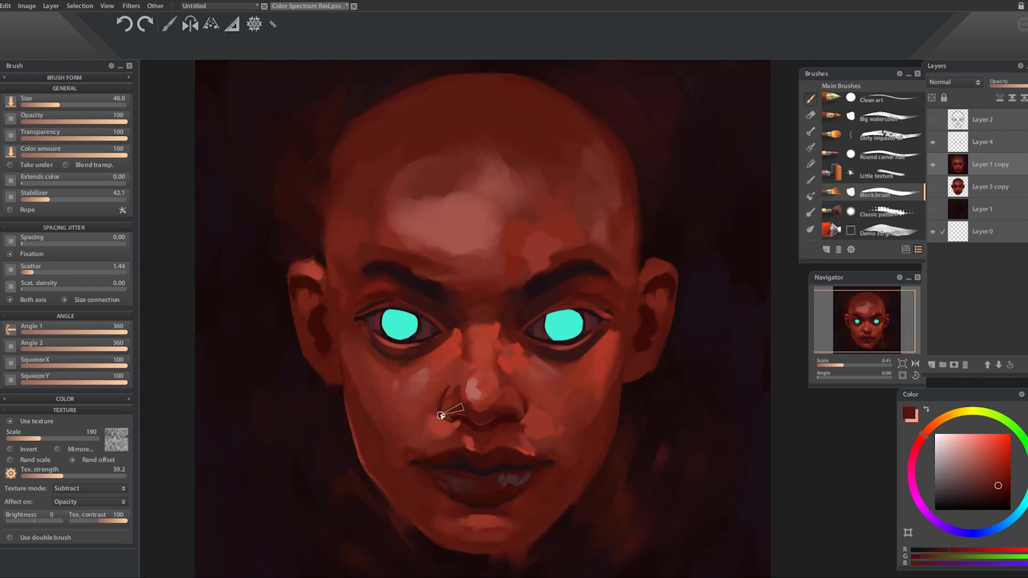
pyautogui.keyDown('alt'); pyautogui.click(443, 392); pyautogui.keyUp('alt')
pyautogui.keyDown('alt'); pyautogui.click(467, 421); pyautogui.keyUp('alt')
pyautogui.keyDown('alt'); pyautogui.click(489, 410); pyautogui.keyUp('alt')
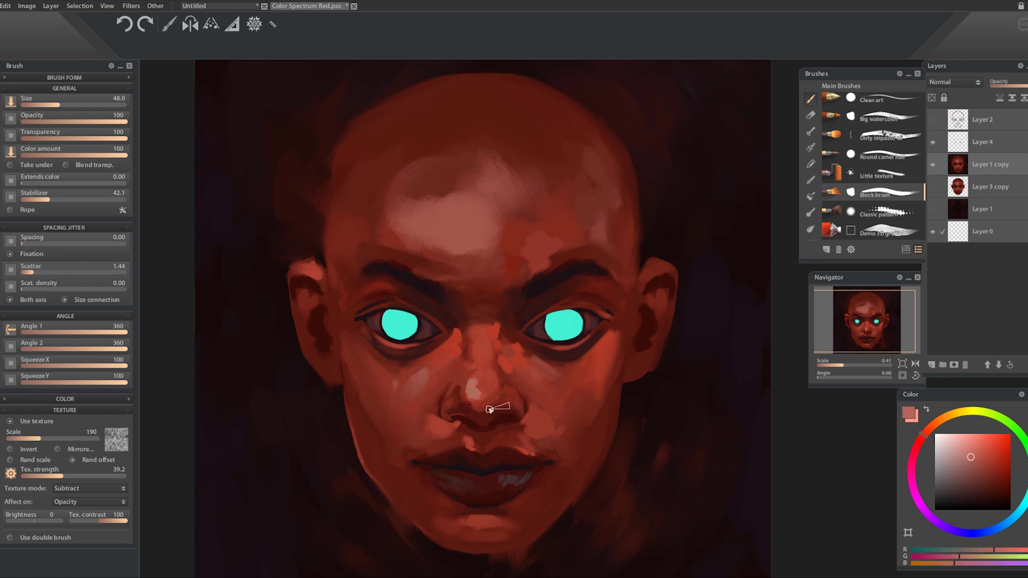
# - Enlarge the brush to 86.2 and paint sampled reds along the nose bridge and up between the eyebrows
pyautogui.keyDown('alt'); pyautogui.click(519, 392); pyautogui.keyUp('alt')
pyautogui.press(']')
pyautogui.keyDown('alt'); pyautogui.click(500, 358); pyautogui.keyUp('alt')
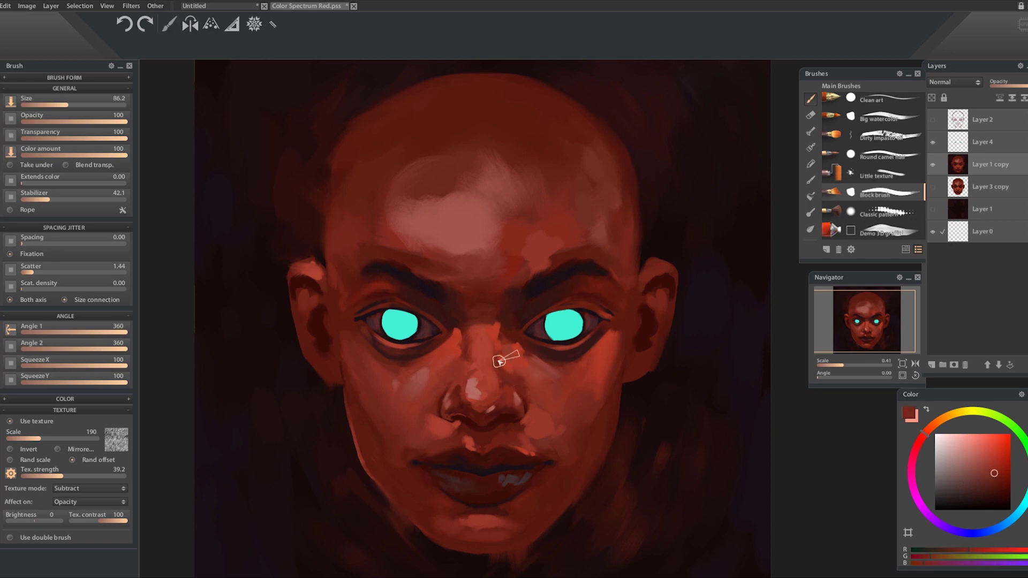
pyautogui.click(987, 455)
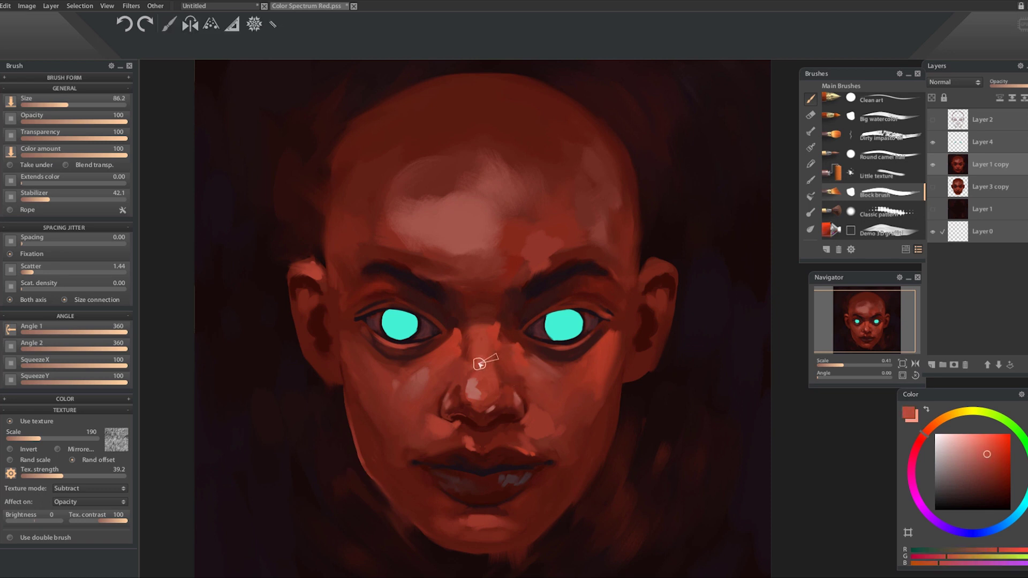
pyautogui.keyDown('alt'); pyautogui.click(452, 274); pyautogui.keyUp('alt')
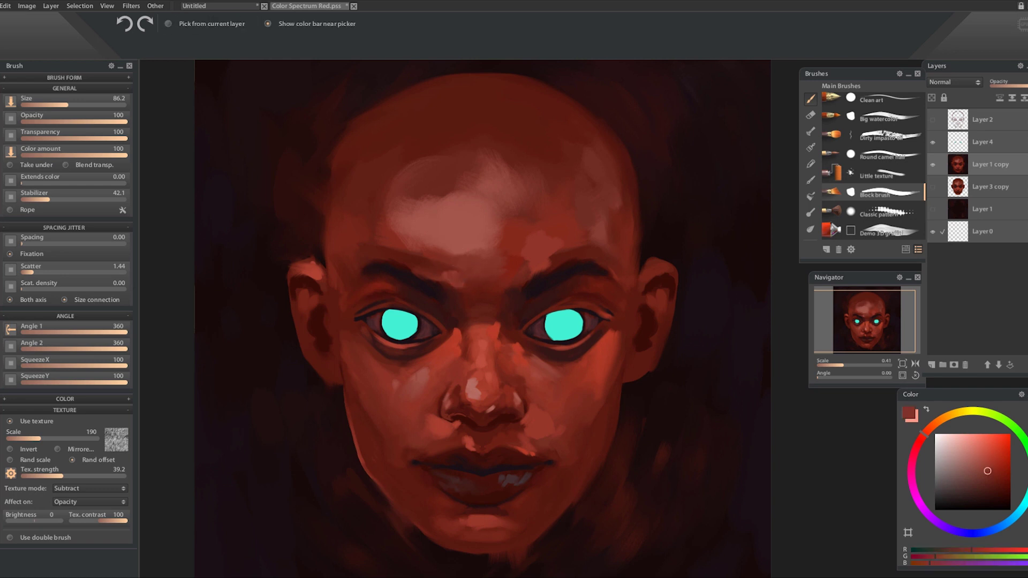
pyautogui.keyDown('alt'); pyautogui.click(482, 289); pyautogui.keyUp('alt')
pyautogui.keyDown('alt'); pyautogui.click(475, 308); pyautogui.keyUp('alt')
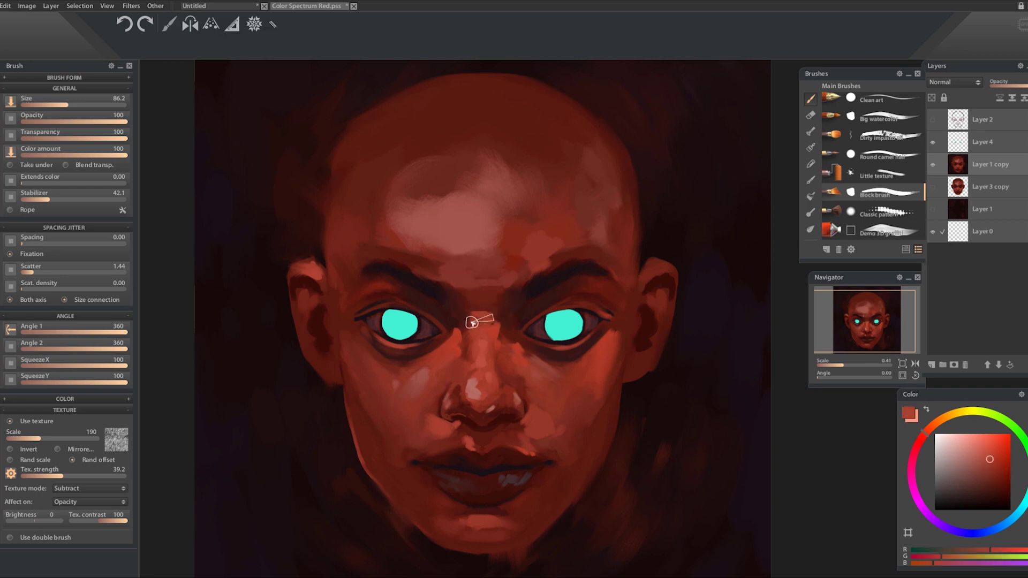
# - Model the sides of the nose with sampled mid reds and brighten its bridge and tip with a lighter red
pyautogui.scroll(-2, 686, 369)
pyautogui.scroll(1, 686, 369)
pyautogui.keyDown('alt'); pyautogui.click(538, 323); pyautogui.keyUp('alt')
pyautogui.scroll(1, 584, 336)
pyautogui.moveTo(584, 336); pyautogui.dragTo(576, 299)
pyautogui.keyDown('alt'); pyautogui.click(476, 365); pyautogui.keyUp('alt')
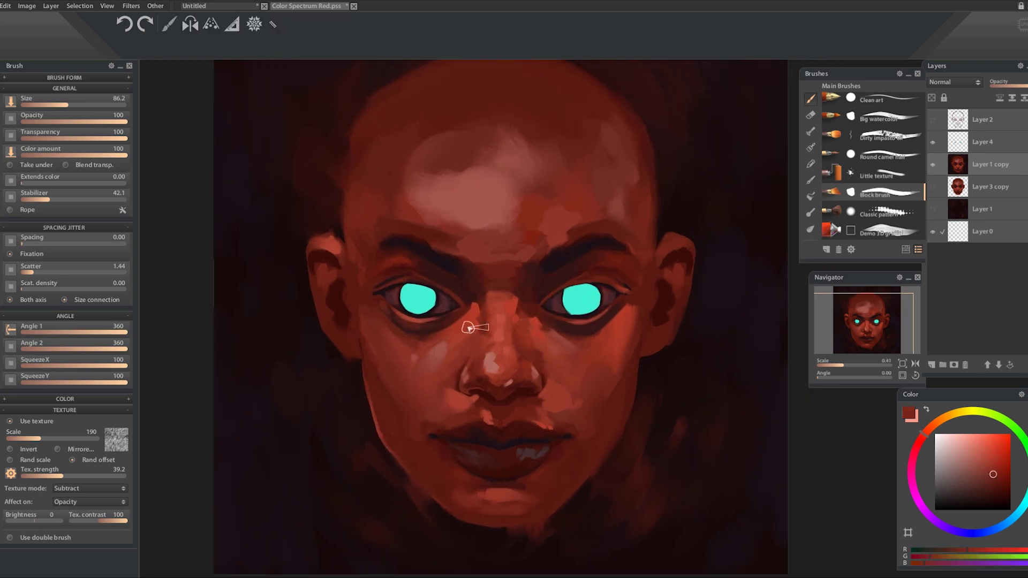
pyautogui.keyDown('alt'); pyautogui.click(506, 358); pyautogui.keyUp('alt')
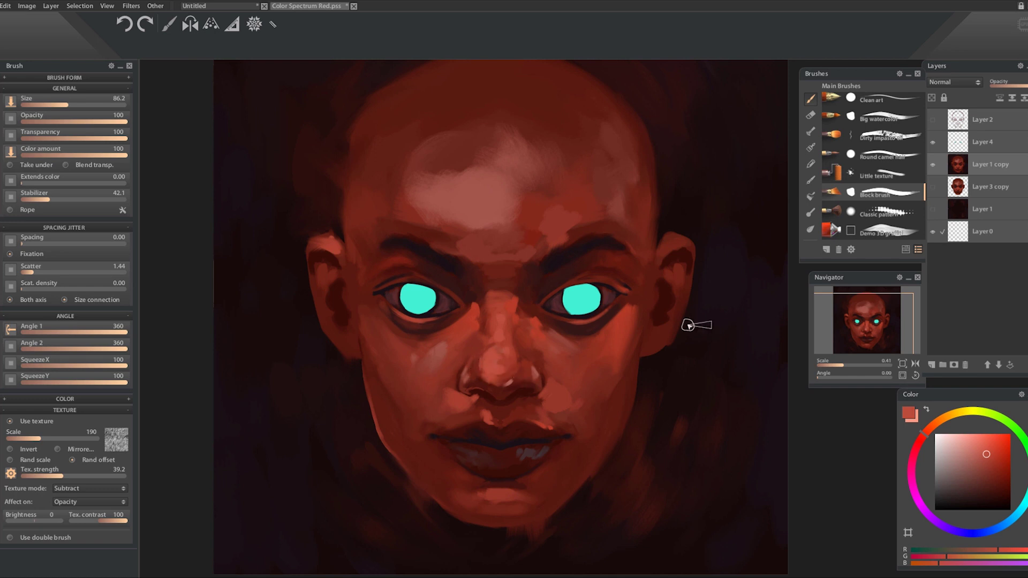
# - Adjust the brush size to 71 and repaint the left wing of the nose and the adjoining cheek in red
pyautogui.scroll(-1, 707, 331)
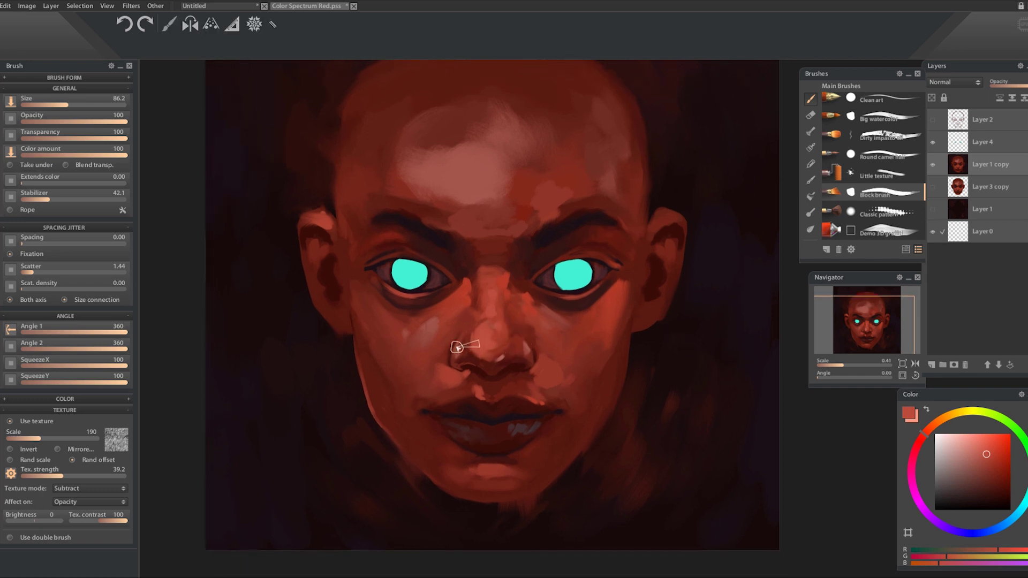
pyautogui.press('[')
pyautogui.press('[')
pyautogui.press('[')
pyautogui.scroll(-1, 355, 313)
pyautogui.press(']')
pyautogui.press(']')
pyautogui.press(']')
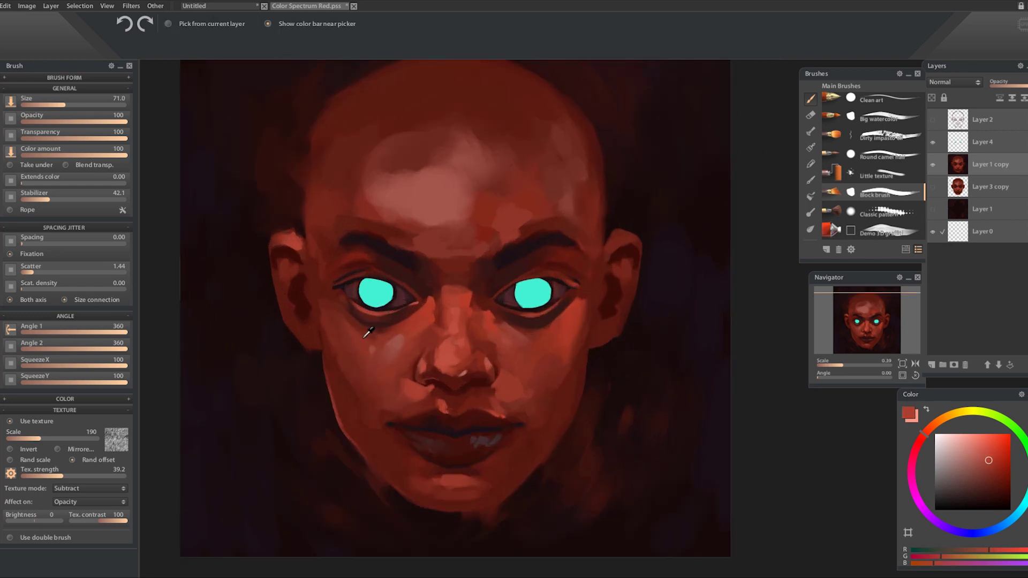
# - Soften the shadow under the left eye with sampled reds and paint a pale red highlight onto the cheek below
pyautogui.keyDown('alt'); pyautogui.click(365, 304); pyautogui.keyUp('alt')
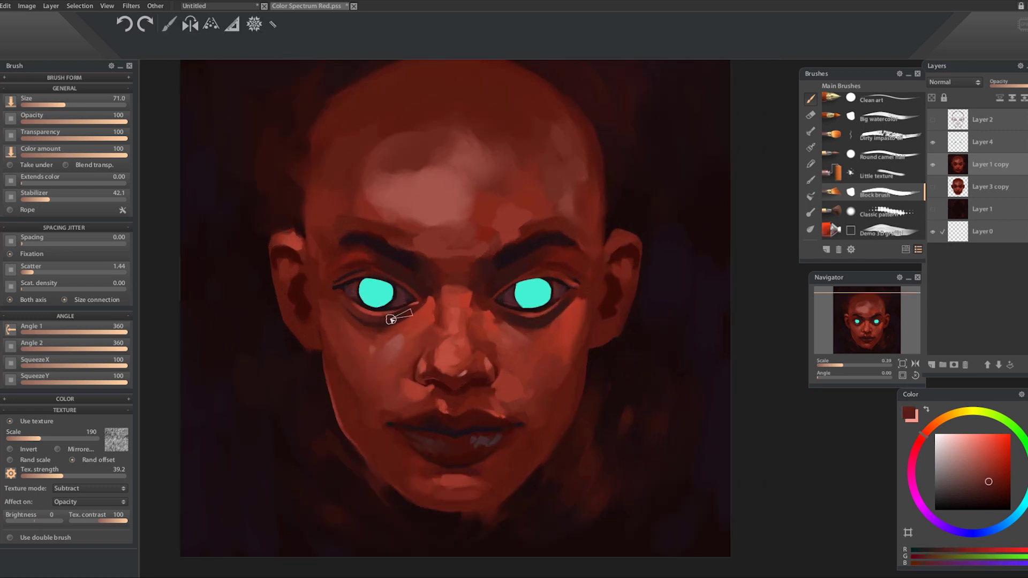
pyautogui.keyDown('alt'); pyautogui.click(412, 311); pyautogui.keyUp('alt')
pyautogui.keyDown('alt'); pyautogui.click(407, 320); pyautogui.keyUp('alt')
pyautogui.moveTo(408, 321); pyautogui.dragTo(425, 337)
pyautogui.scroll(-5, 417, 337)
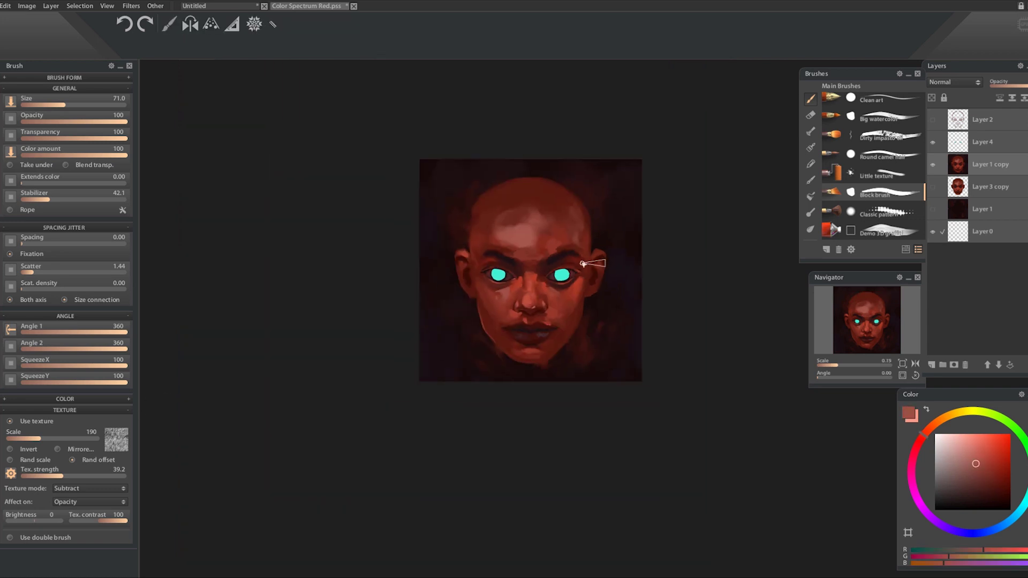
# - Soften the shadow beneath the right eye and blend it into the cheek with sampled dark and bright reds
pyautogui.moveTo(664, 319); pyautogui.dragTo(637, 349)
pyautogui.scroll(5, 547, 345)
pyautogui.keyDown('alt'); pyautogui.click(526, 301); pyautogui.keyUp('alt')
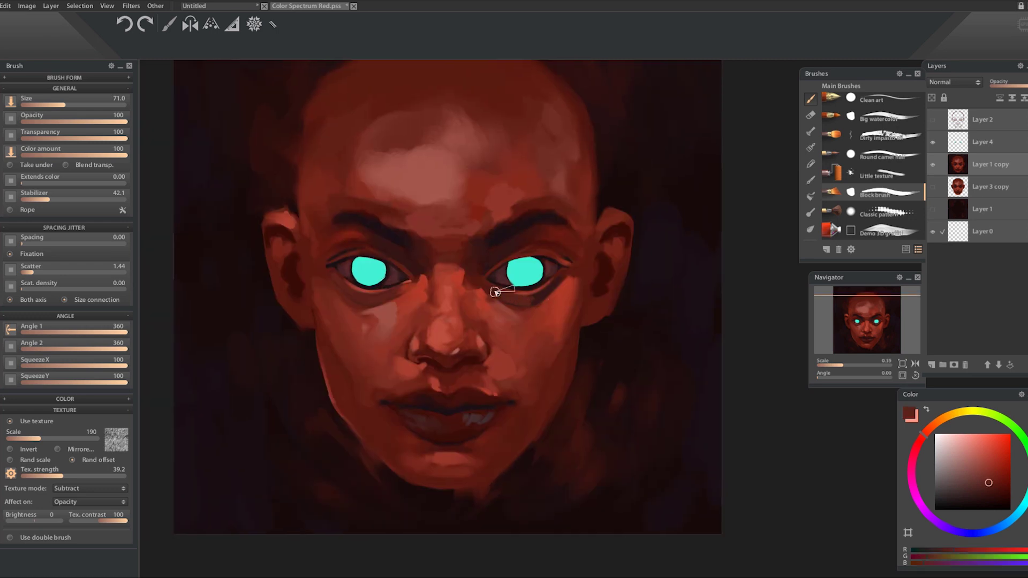
pyautogui.keyDown('alt'); pyautogui.click(557, 289); pyautogui.keyUp('alt')
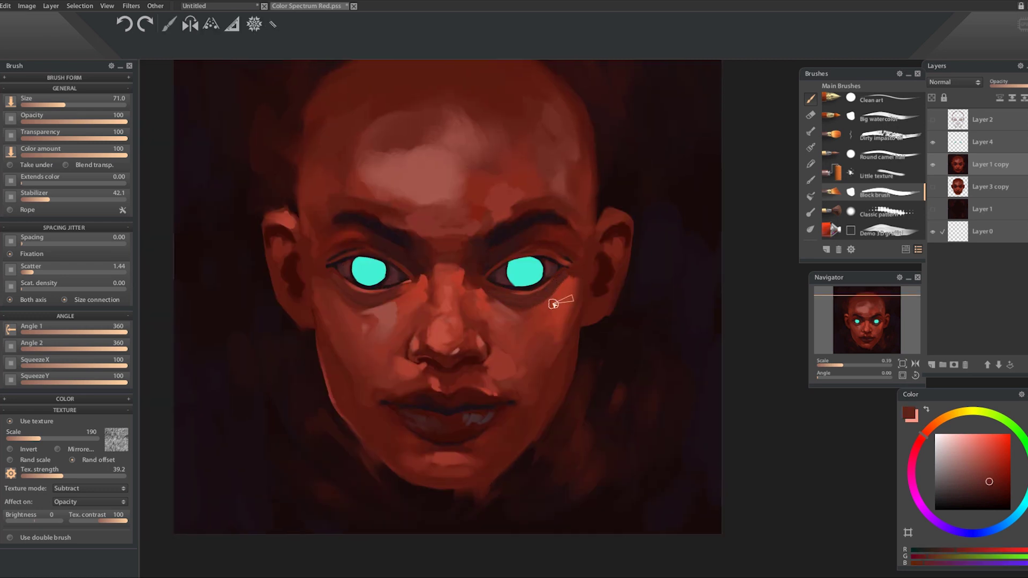
pyautogui.keyDown('alt'); pyautogui.click(559, 315); pyautogui.keyUp('alt')
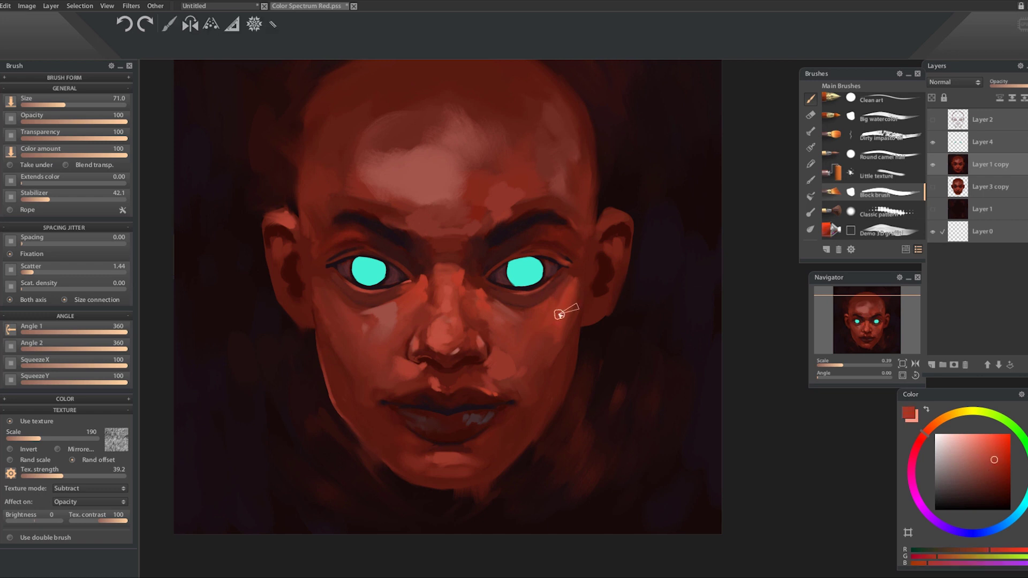
pyautogui.keyDown('alt'); pyautogui.click(493, 311); pyautogui.keyUp('alt')
# - Sample reds above the right eyebrow, enlarge the brush to 153 and smooth the patchy tones on the forehead
pyautogui.keyDown('alt'); pyautogui.click(567, 241); pyautogui.keyUp('alt')
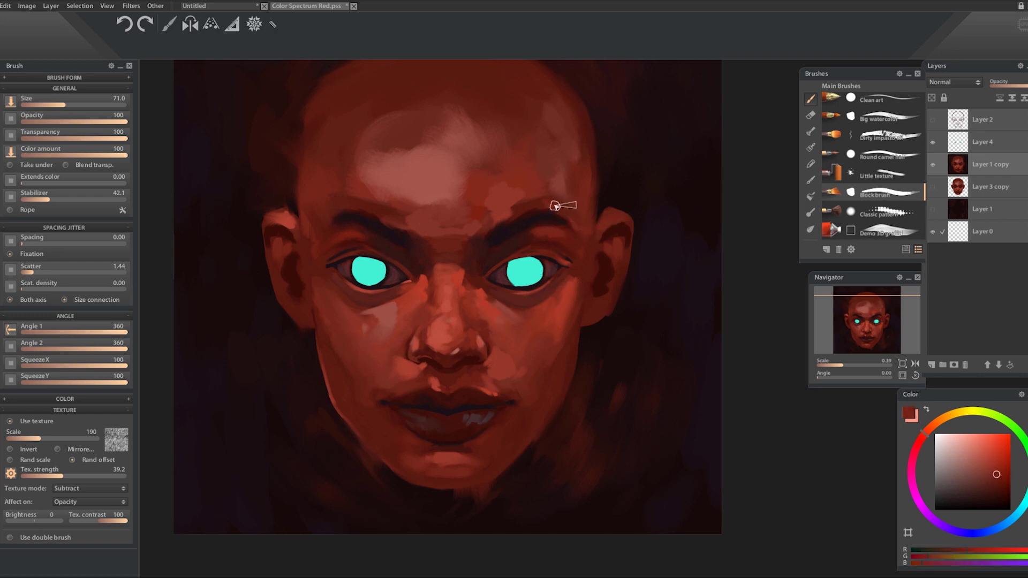
pyautogui.keyDown('alt'); pyautogui.click(519, 192); pyautogui.keyUp('alt')
pyautogui.keyDown('alt'); pyautogui.click(551, 172); pyautogui.keyUp('alt')
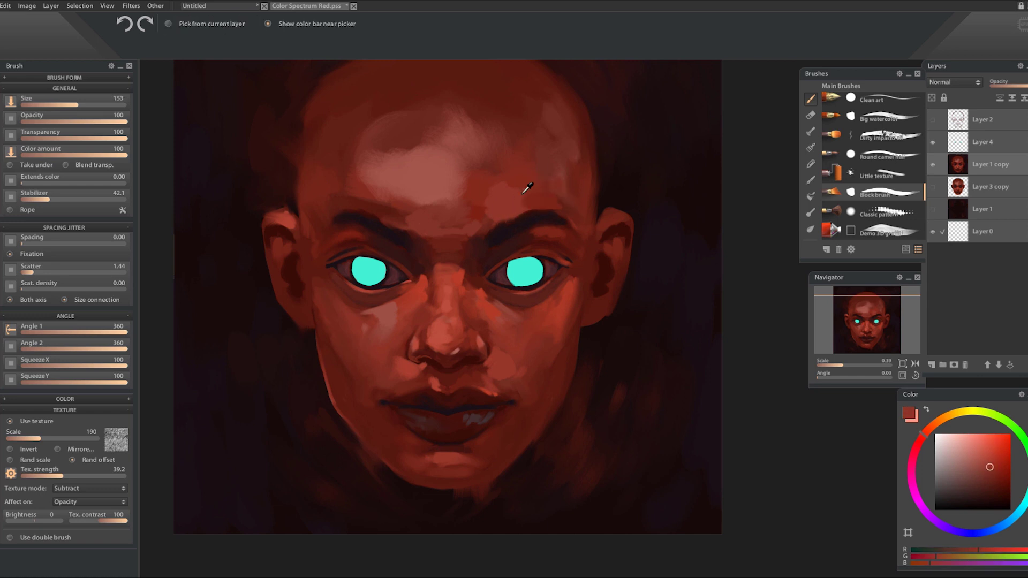
# - Darken the lower lip's gray highlights and refine the upper lip's contour and left corner with sampled reds
pyautogui.keyDown('alt'); pyautogui.click(470, 415); pyautogui.keyUp('alt')
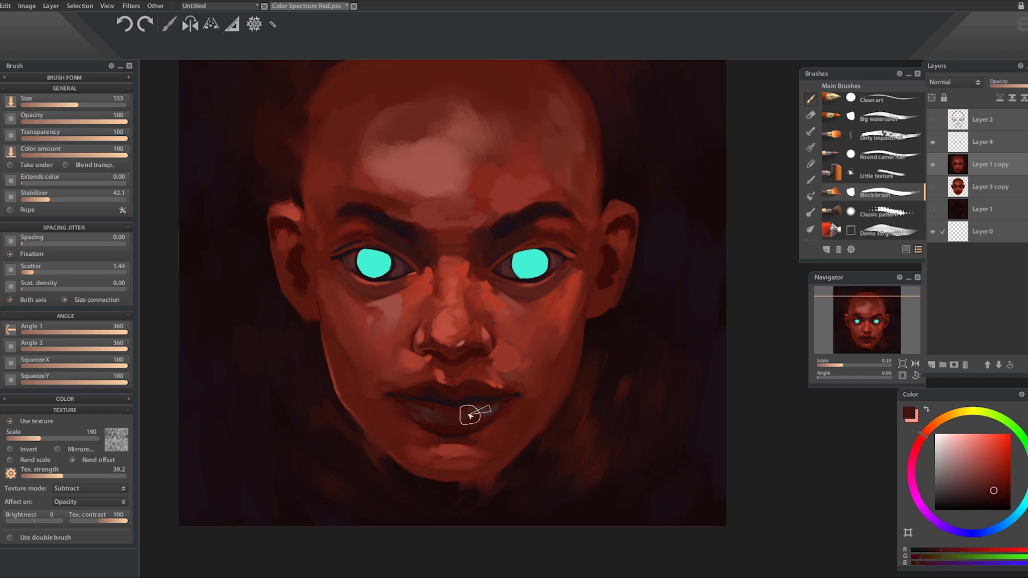
pyautogui.keyDown('alt'); pyautogui.click(476, 339); pyautogui.keyUp('alt')
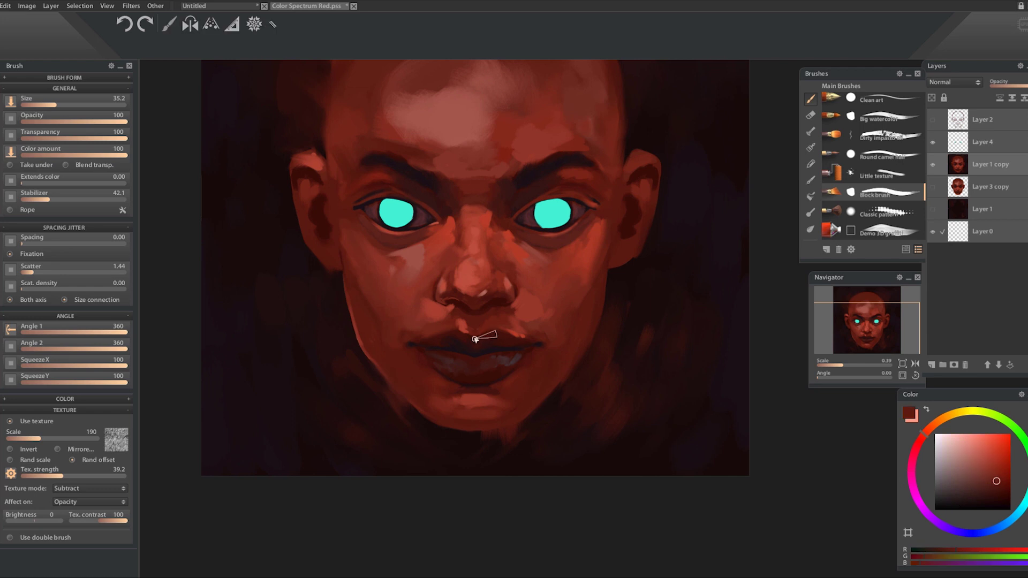
pyautogui.keyDown('alt'); pyautogui.click(481, 337); pyautogui.keyUp('alt')
pyautogui.keyDown('alt'); pyautogui.click(452, 339); pyautogui.keyUp('alt')
pyautogui.keyDown('alt'); pyautogui.click(501, 343); pyautogui.keyUp('alt')
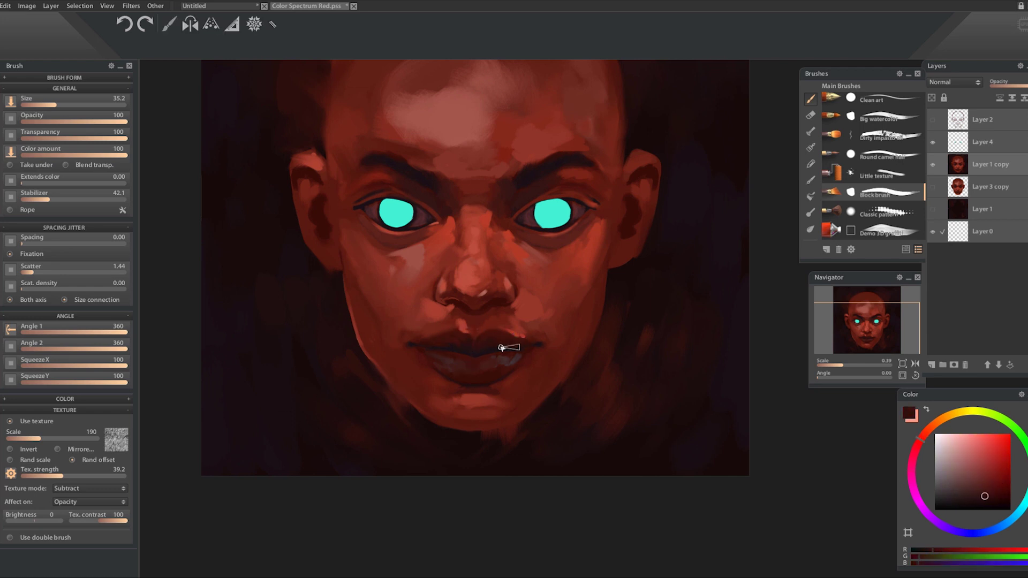
pyautogui.keyDown('alt'); pyautogui.click(409, 349); pyautogui.keyUp('alt')
pyautogui.keyDown('alt'); pyautogui.click(429, 326); pyautogui.keyUp('alt')
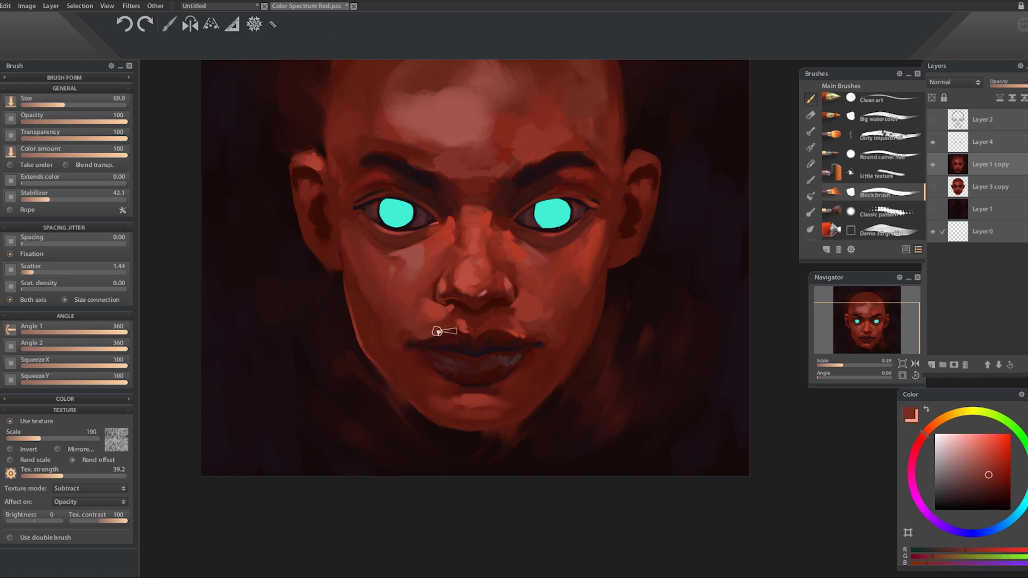
# - Refine the left mouth corner, the chin and the lower jawline with sampled reds and dark background tones
pyautogui.keyDown('alt'); pyautogui.click(423, 340); pyautogui.keyUp('alt')
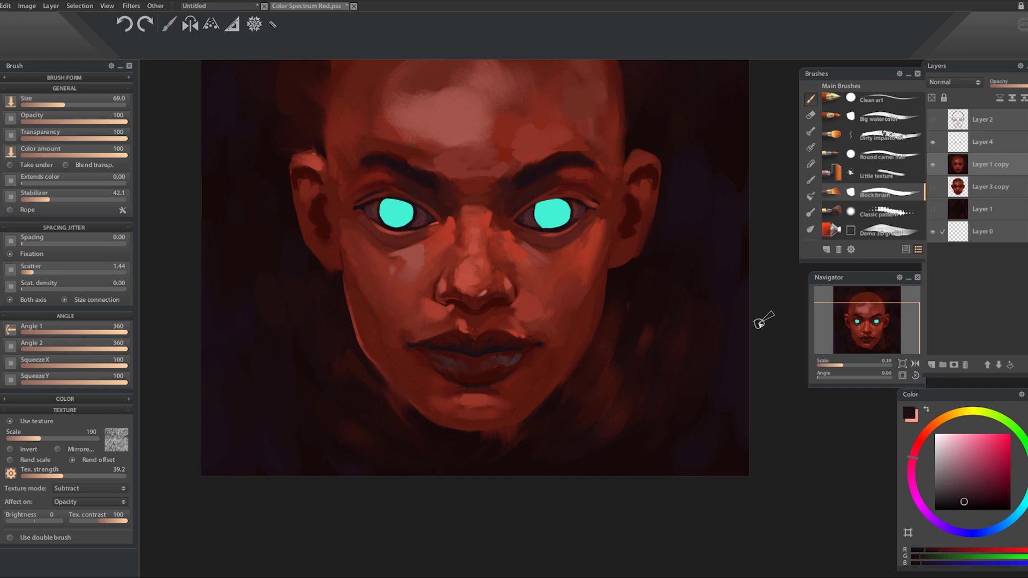
pyautogui.keyDown('alt'); pyautogui.click(475, 411); pyautogui.keyUp('alt')
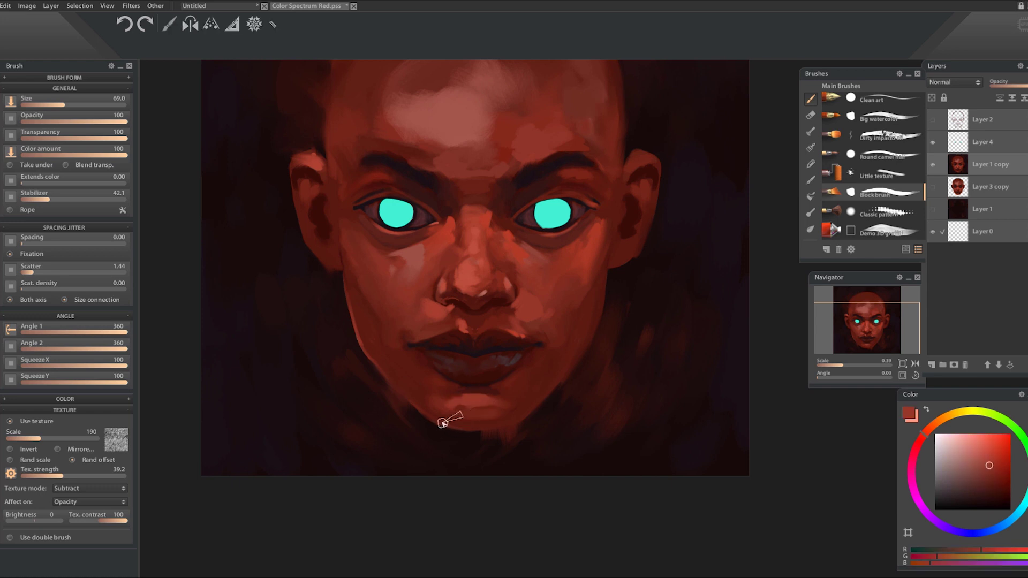
pyautogui.keyDown('alt'); pyautogui.click(484, 399); pyautogui.keyUp('alt')
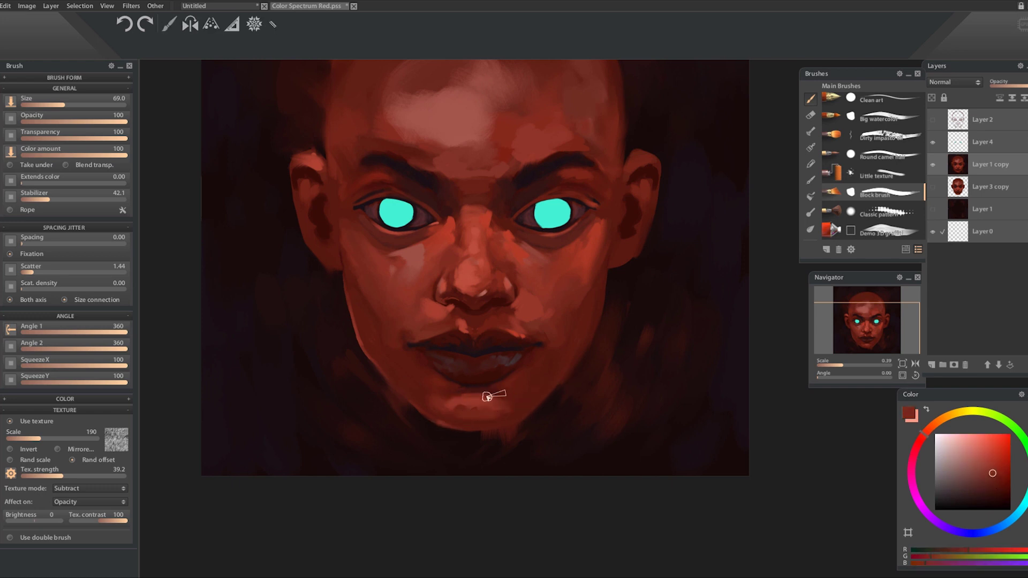
pyautogui.keyDown('alt'); pyautogui.click(441, 375); pyautogui.keyUp('alt')
# - Reduce the brush size to 25.7 and refine the shadow beneath the nose with sampled dark reds
pyautogui.press('[')
pyautogui.press('[')
pyautogui.press('[')
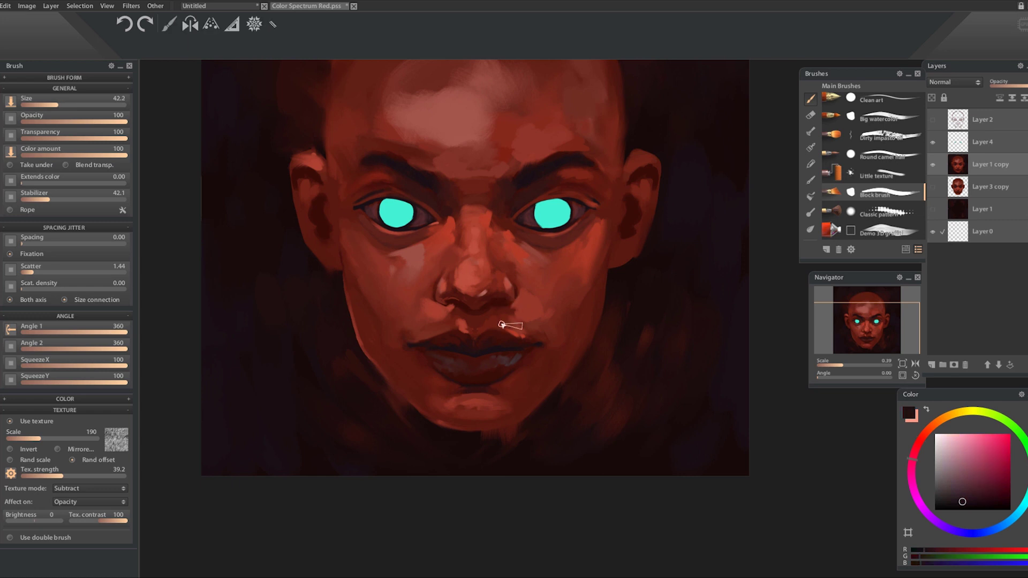
pyautogui.scroll(2, 500, 322)
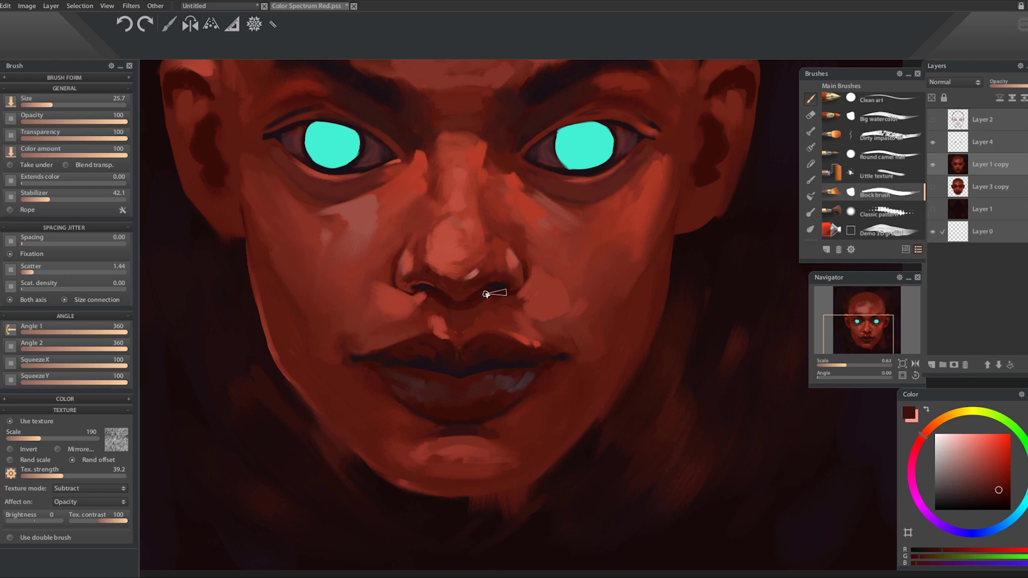
pyautogui.keyDown('alt'); pyautogui.click(454, 294); pyautogui.keyUp('alt')
pyautogui.moveTo(476, 291); pyautogui.dragTo(456, 300)
pyautogui.keyDown('alt'); pyautogui.click(470, 295); pyautogui.keyUp('alt')
pyautogui.keyDown('alt'); pyautogui.click(452, 296); pyautogui.keyUp('alt')
# - Enlarge the brush to 90.1 and blend the nose bridge and left nostril wing with sampled reds
pyautogui.keyDown('alt'); pyautogui.click(442, 241); pyautogui.keyUp('alt')
pyautogui.press(']')
pyautogui.press(']')
pyautogui.press(']')
pyautogui.keyDown('alt'); pyautogui.click(442, 231); pyautogui.keyUp('alt')
pyautogui.keyDown('alt'); pyautogui.click(438, 223); pyautogui.keyUp('alt')
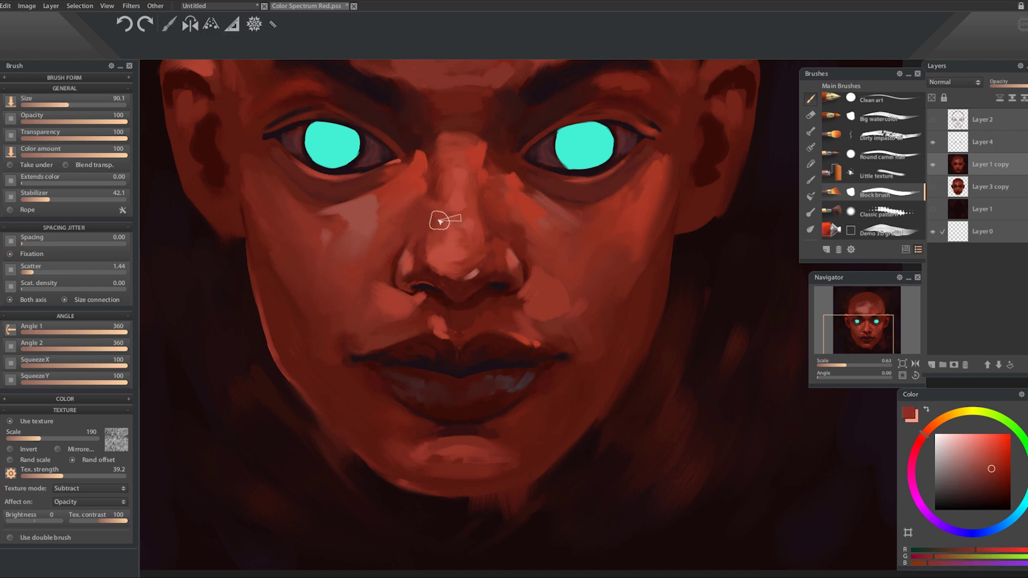
pyautogui.keyDown('alt'); pyautogui.click(458, 247); pyautogui.keyUp('alt')
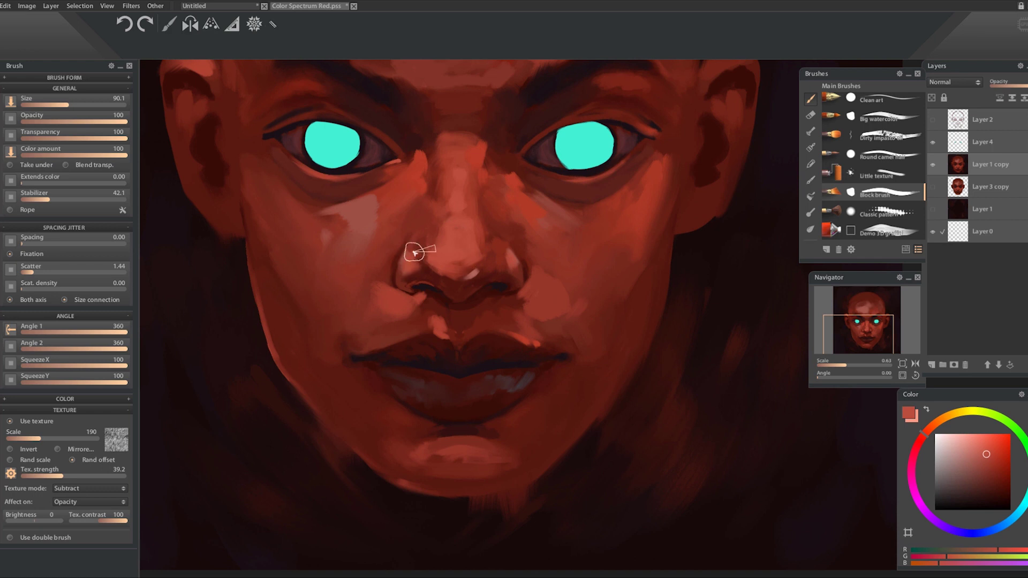
pyautogui.keyDown('alt'); pyautogui.click(414, 262); pyautogui.keyUp('alt')
pyautogui.scroll(-5, 436, 245)
pyautogui.scroll(5, 583, 450)
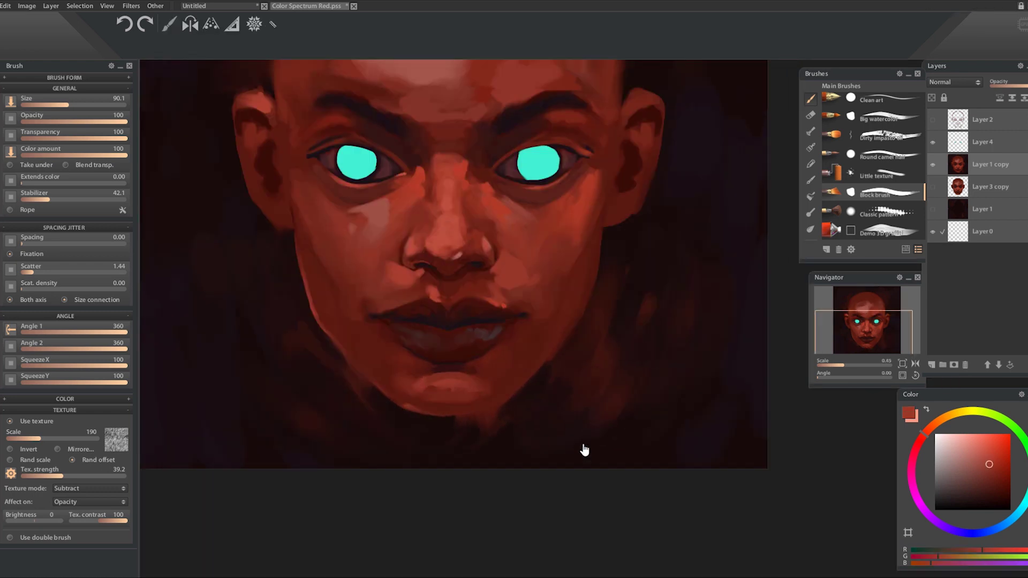
# - Set the brush size to 62.1, smooth the sides of the nose and place a pale red highlight on its tip
pyautogui.press('[')
pyautogui.press('[')
pyautogui.press('[')
pyautogui.keyDown('alt'); pyautogui.click(477, 332); pyautogui.keyUp('alt')
pyautogui.press(']')
pyautogui.press(']')
pyautogui.press(']')
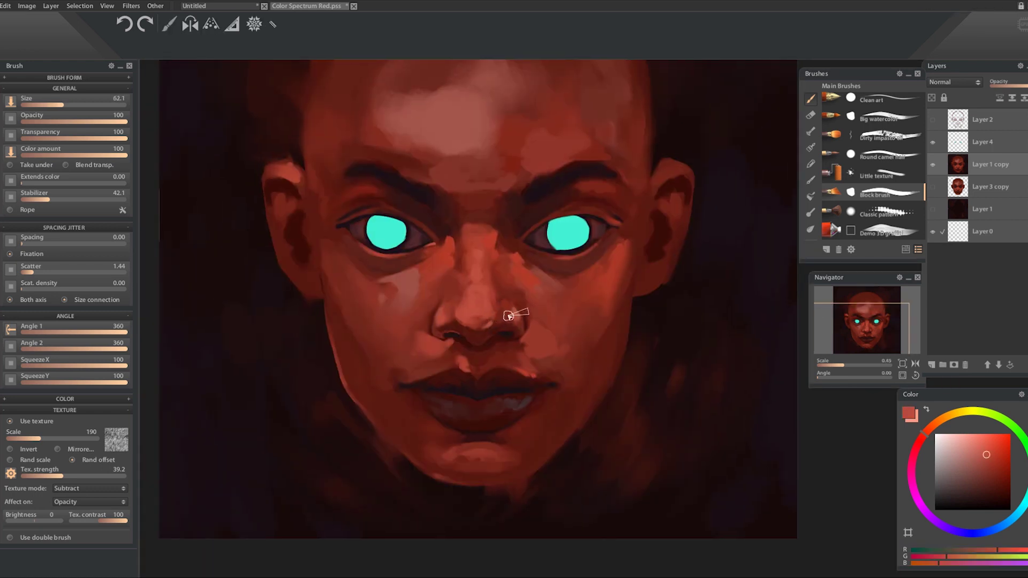
pyautogui.keyDown('alt'); pyautogui.click(511, 300); pyautogui.keyUp('alt')
pyautogui.keyDown('alt'); pyautogui.click(442, 300); pyautogui.keyUp('alt')
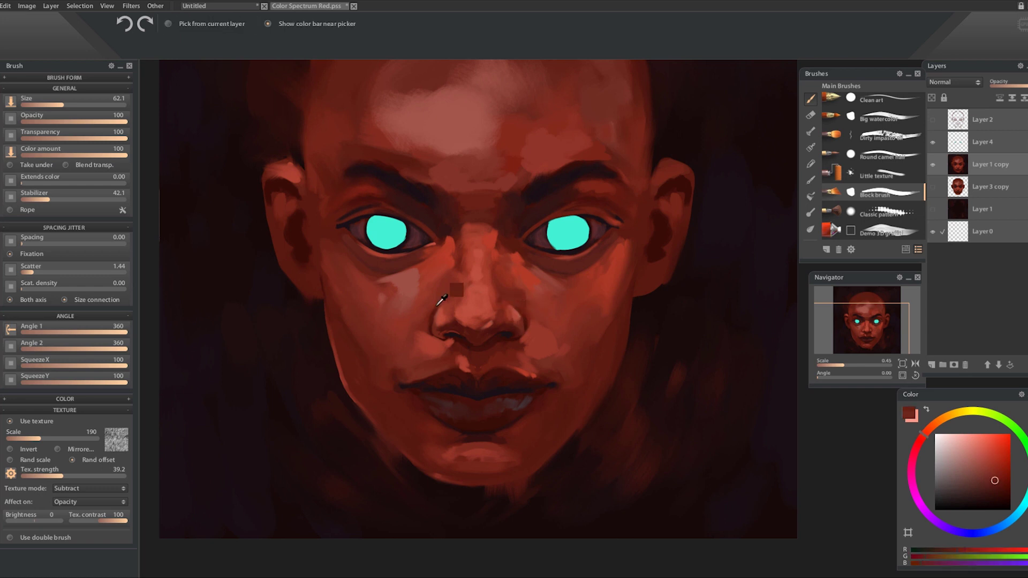
pyautogui.keyDown('alt'); pyautogui.click(466, 300); pyautogui.keyUp('alt')
pyautogui.keyDown('alt'); pyautogui.click(471, 306); pyautogui.keyUp('alt')
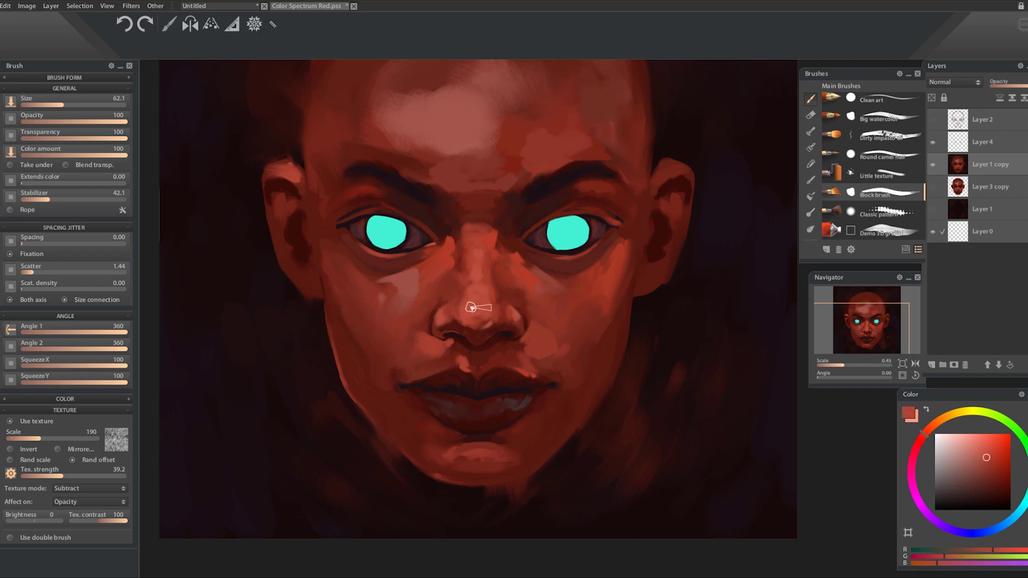
pyautogui.keyDown('alt'); pyautogui.click(512, 265); pyautogui.keyUp('alt')
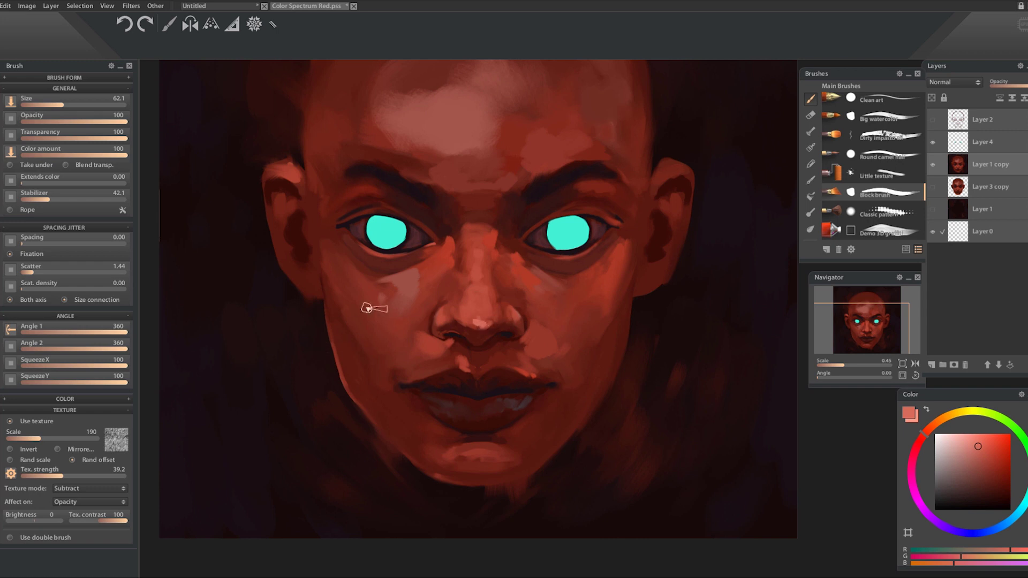
# - Paint the groove between nose and upper lip and soften the lip's upper edge with sampled dark reds
pyautogui.keyDown('alt'); pyautogui.click(474, 359); pyautogui.keyUp('alt')
pyautogui.keyDown('alt'); pyautogui.click(481, 364); pyautogui.keyUp('alt')
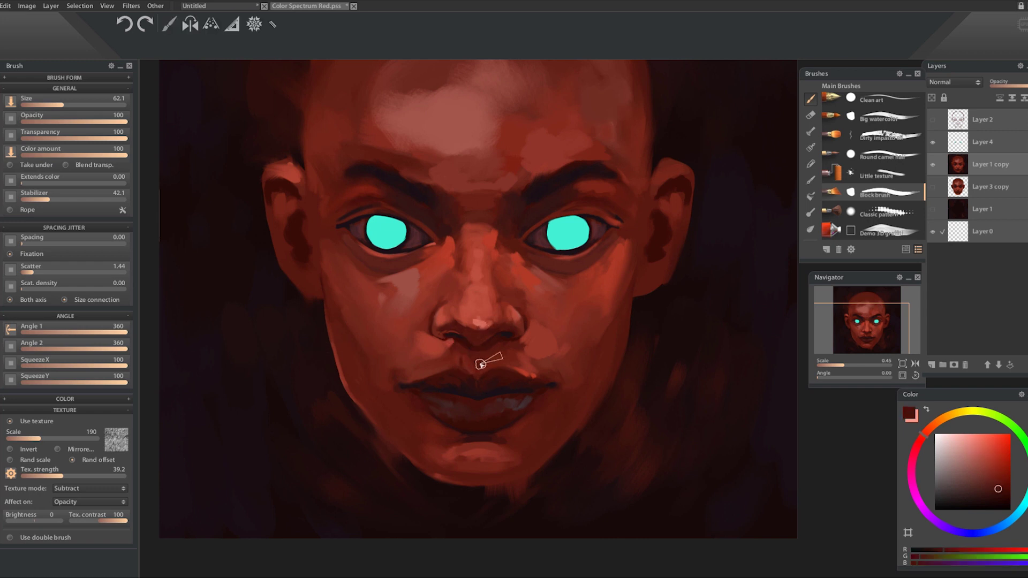
pyautogui.keyDown('alt'); pyautogui.click(461, 367); pyautogui.keyUp('alt')
pyautogui.keyDown('alt'); pyautogui.click(499, 371); pyautogui.keyUp('alt')
pyautogui.keyDown('alt'); pyautogui.click(513, 356); pyautogui.keyUp('alt')
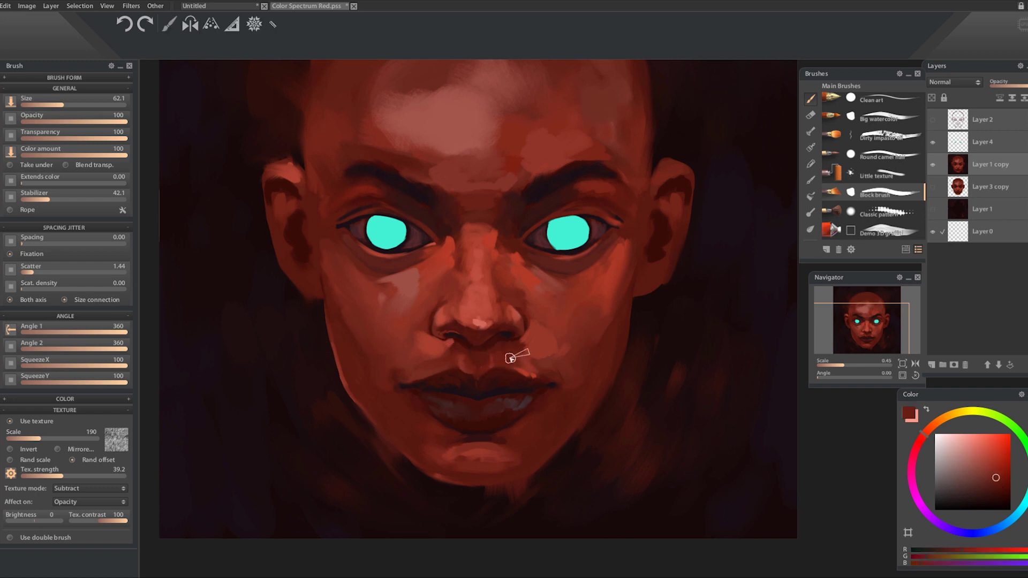
pyautogui.keyDown('alt'); pyautogui.click(456, 393); pyautogui.keyUp('alt')
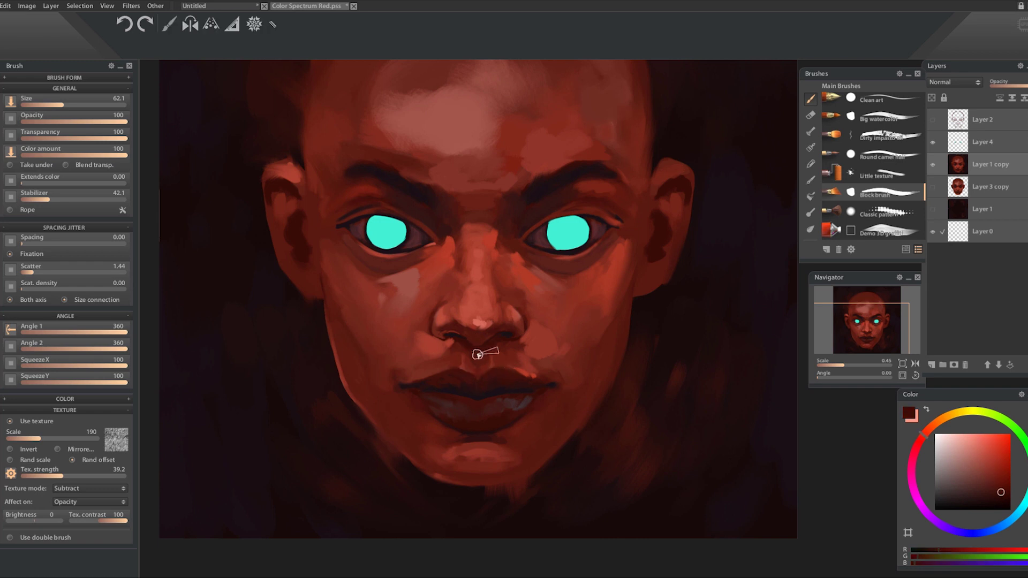
# - Darken the left cheek and smooth the right cheek's outer edge with sampled reds, using brush size 121
pyautogui.keyDown('alt'); pyautogui.click(324, 277); pyautogui.keyUp('alt')
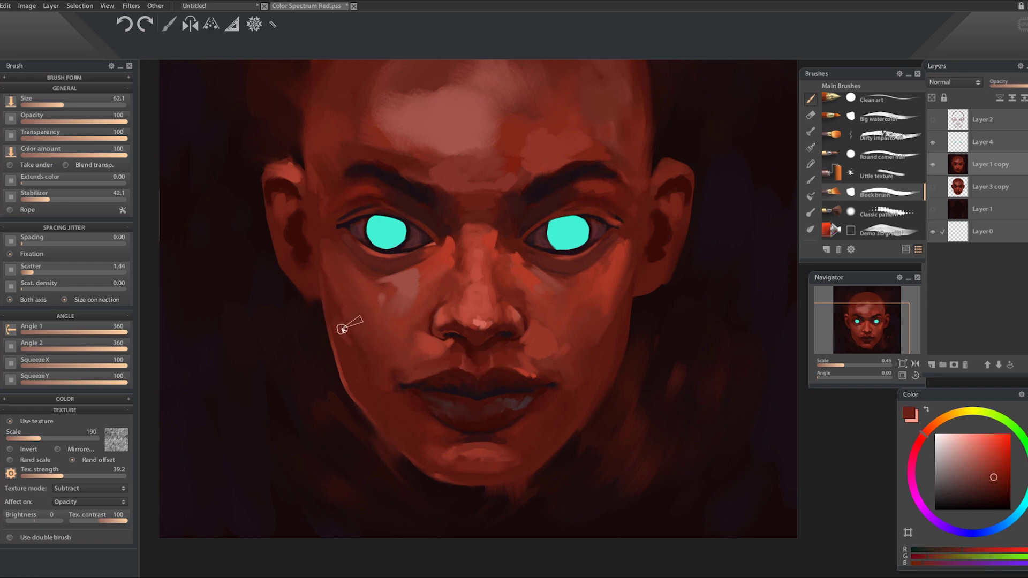
pyautogui.scroll(-3, 417, 262)
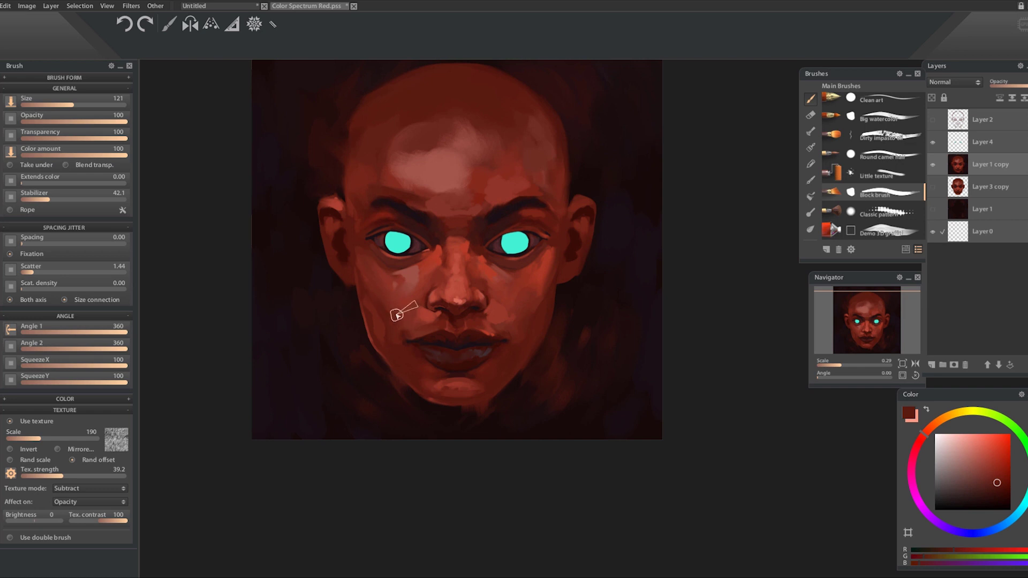
pyautogui.keyDown('alt'); pyautogui.click(540, 326); pyautogui.keyUp('alt')
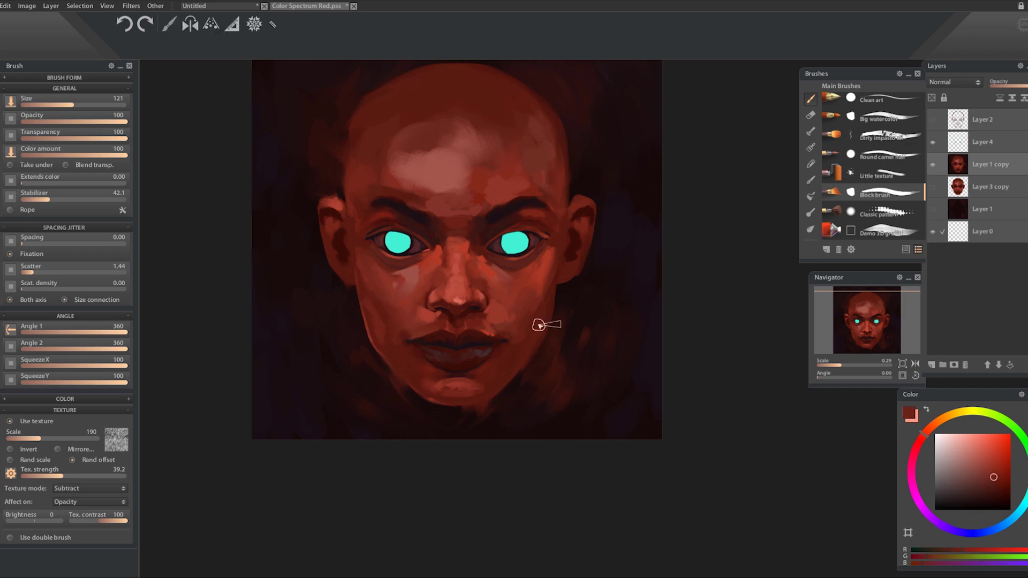
pyautogui.keyDown('alt'); pyautogui.click(551, 305); pyautogui.keyUp('alt')
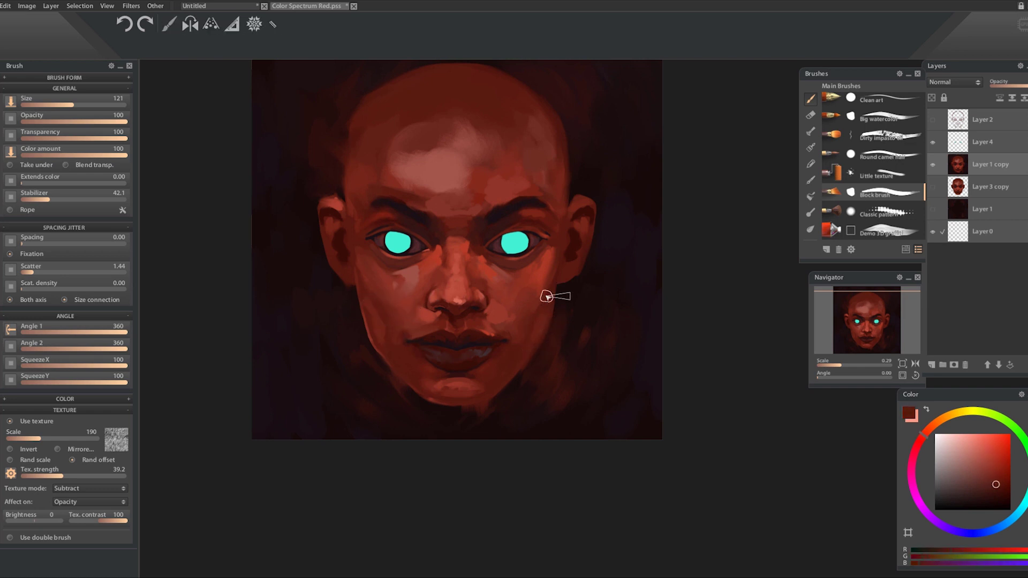
# - Repaint the pale forehead highlight and the area between the eyebrows with sampled muted reds
pyautogui.keyDown('alt'); pyautogui.click(443, 235); pyautogui.keyUp('alt')
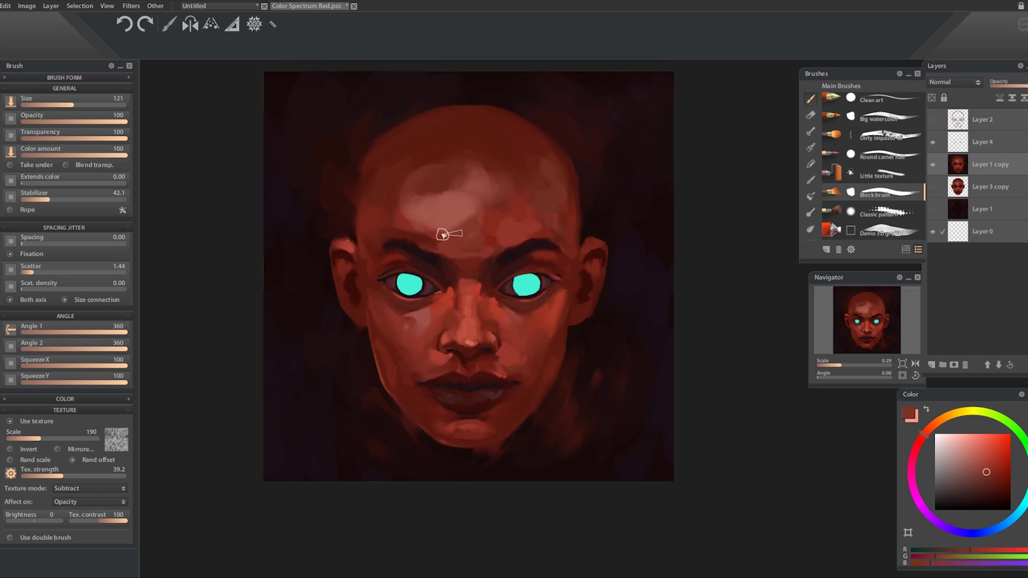
pyautogui.keyDown('alt'); pyautogui.click(474, 193); pyautogui.keyUp('alt')
pyautogui.moveTo(466, 236); pyautogui.dragTo(440, 231)
pyautogui.keyDown('alt'); pyautogui.click(481, 249); pyautogui.keyUp('alt')
pyautogui.keyDown('alt'); pyautogui.click(476, 245); pyautogui.keyUp('alt')
# - Blend the right side of the nose and the adjoining cheek with sampled reds
pyautogui.keyDown('alt'); pyautogui.click(506, 304); pyautogui.keyUp('alt')
pyautogui.keyDown('alt'); pyautogui.click(495, 319); pyautogui.keyUp('alt')
pyautogui.click(915, 451)
pyautogui.scroll(2, 452, 417)
pyautogui.keyDown('alt'); pyautogui.click(458, 301); pyautogui.keyUp('alt')
pyautogui.press('[')
pyautogui.press('[')
pyautogui.press('[')
# - Set the brush size to 67.1, darken the area beneath the nose and brighten the nose tip with pale red
pyautogui.keyDown('alt'); pyautogui.click(486, 317); pyautogui.keyUp('alt')
pyautogui.press(']')
pyautogui.press(']')
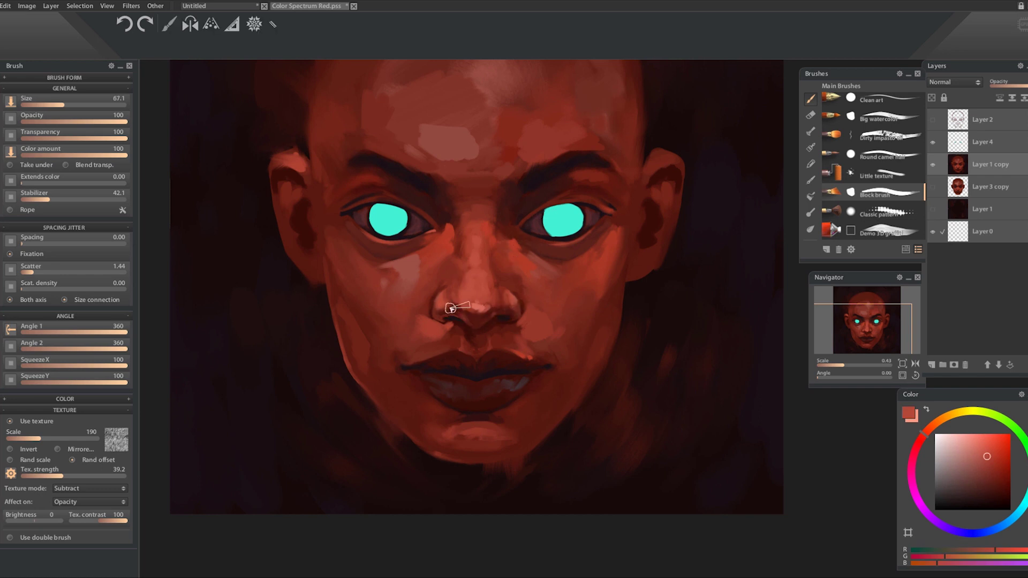
pyautogui.keyDown('alt'); pyautogui.click(498, 302); pyautogui.keyUp('alt')
pyautogui.keyDown('alt'); pyautogui.click(479, 303); pyautogui.keyUp('alt')
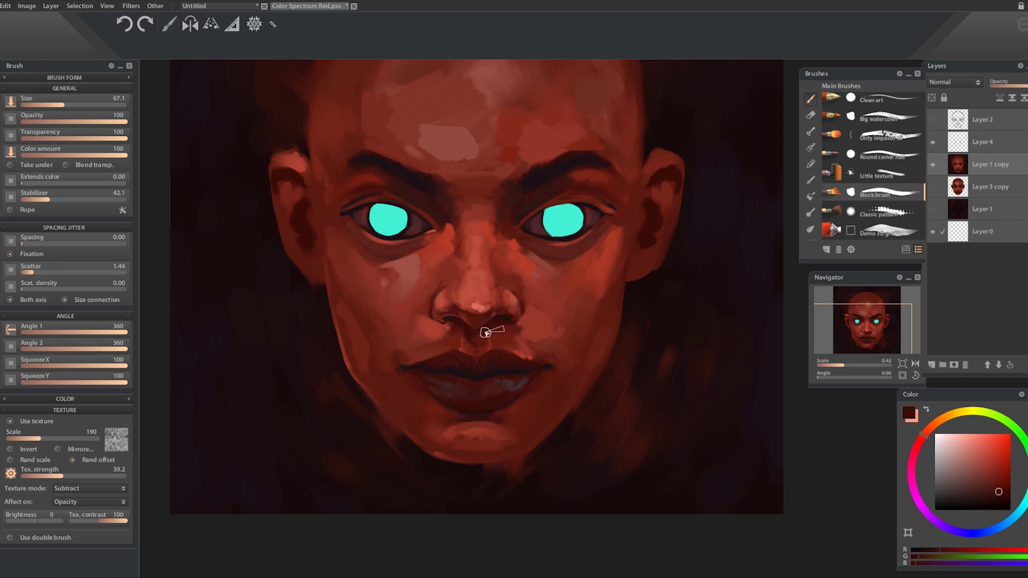
pyautogui.keyDown('alt'); pyautogui.click(481, 301); pyautogui.keyUp('alt')
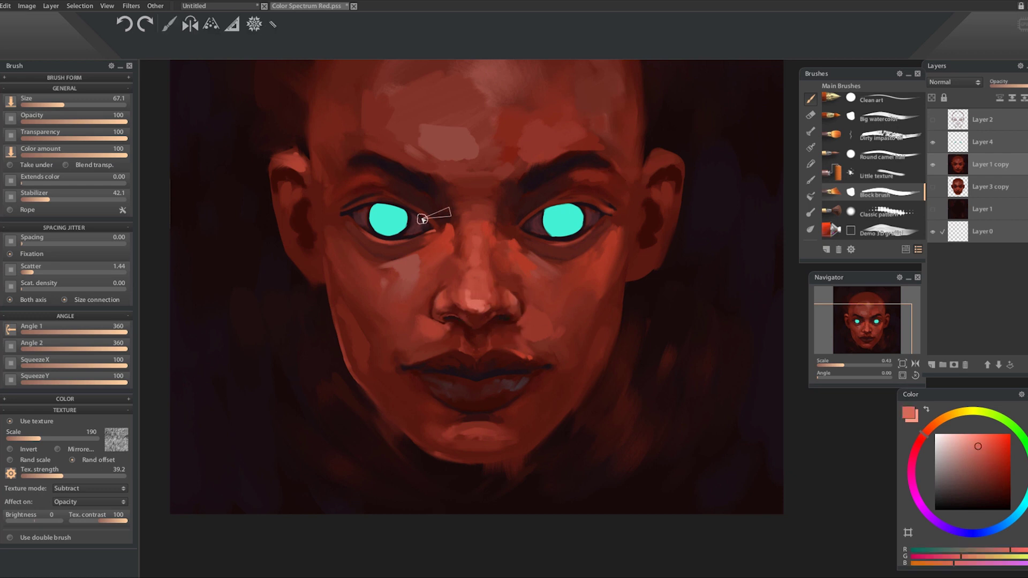
# - Refine the upper eyelids and inner corners of both eyes with sampled dark reds
pyautogui.keyDown('alt'); pyautogui.click(382, 200); pyautogui.keyUp('alt')
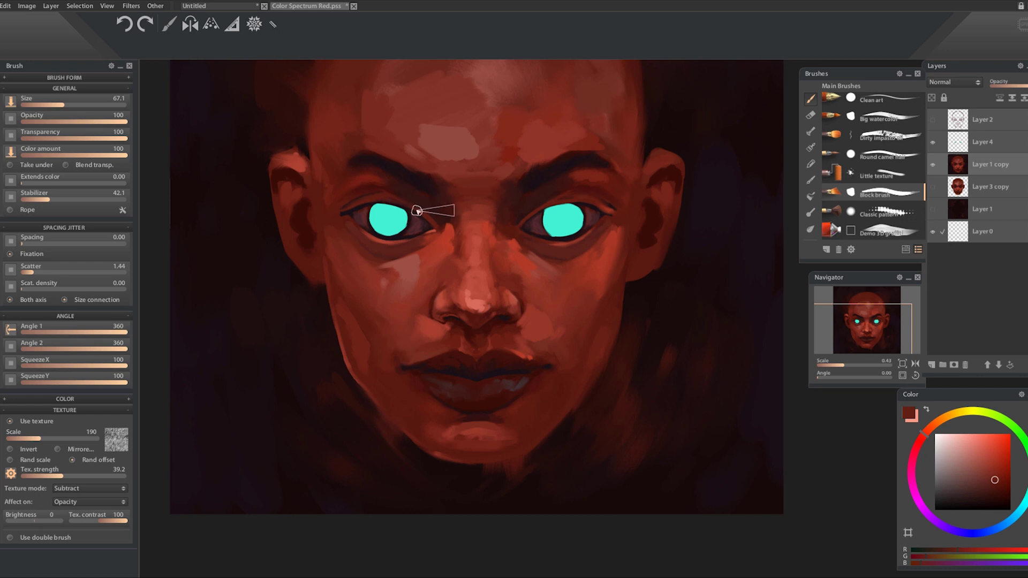
pyautogui.keyDown('alt'); pyautogui.click(543, 197); pyautogui.keyUp('alt')
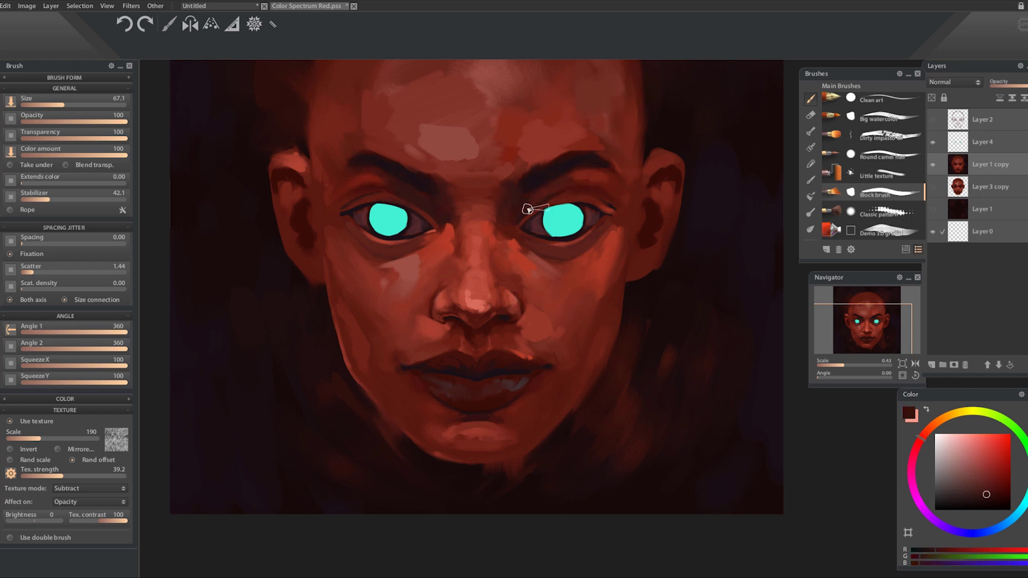
pyautogui.keyDown('alt'); pyautogui.click(584, 182); pyautogui.keyUp('alt')
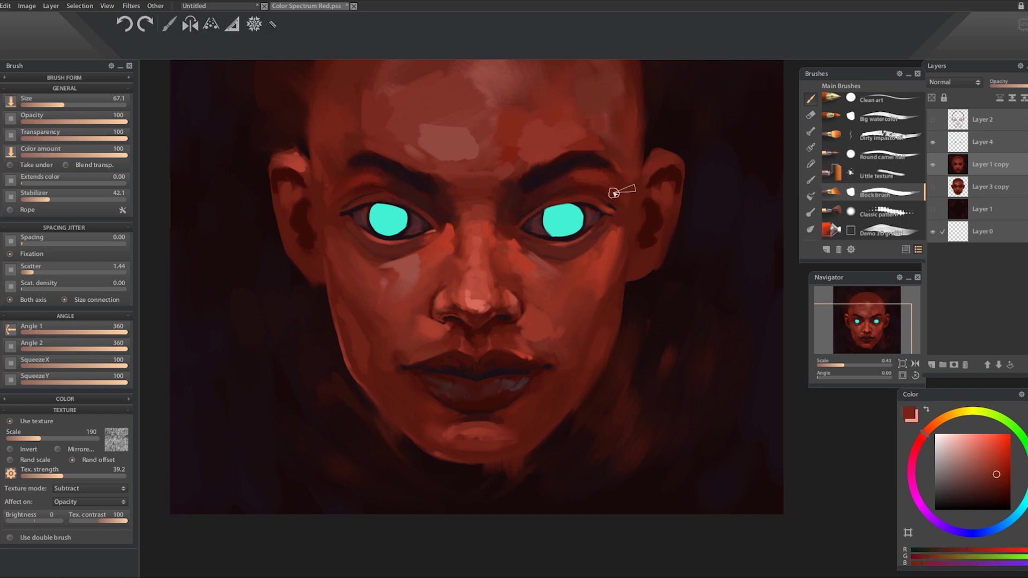
pyautogui.keyDown('alt'); pyautogui.click(581, 168); pyautogui.keyUp('alt')
# - Enlarge the brush to 199 and blend the skin around the right eyebrow and temple with sampled reds
pyautogui.press(']')
pyautogui.keyDown('alt'); pyautogui.click(593, 173); pyautogui.keyUp('alt')
pyautogui.keyDown('alt'); pyautogui.click(363, 236); pyautogui.keyUp('alt')
pyautogui.keyDown('alt'); pyautogui.click(616, 214); pyautogui.keyUp('alt')
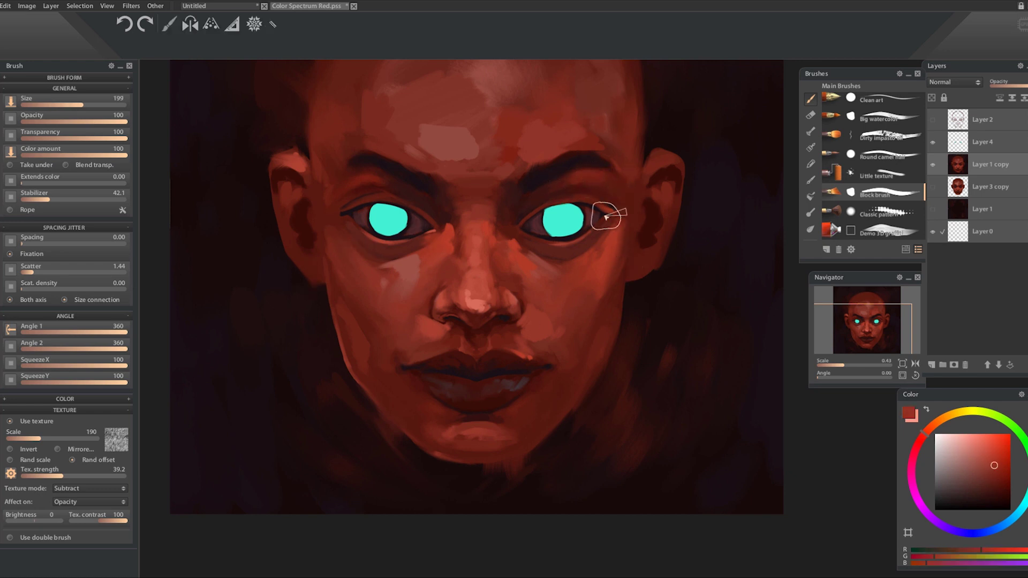
pyautogui.keyDown('alt'); pyautogui.click(602, 133); pyautogui.keyUp('alt')
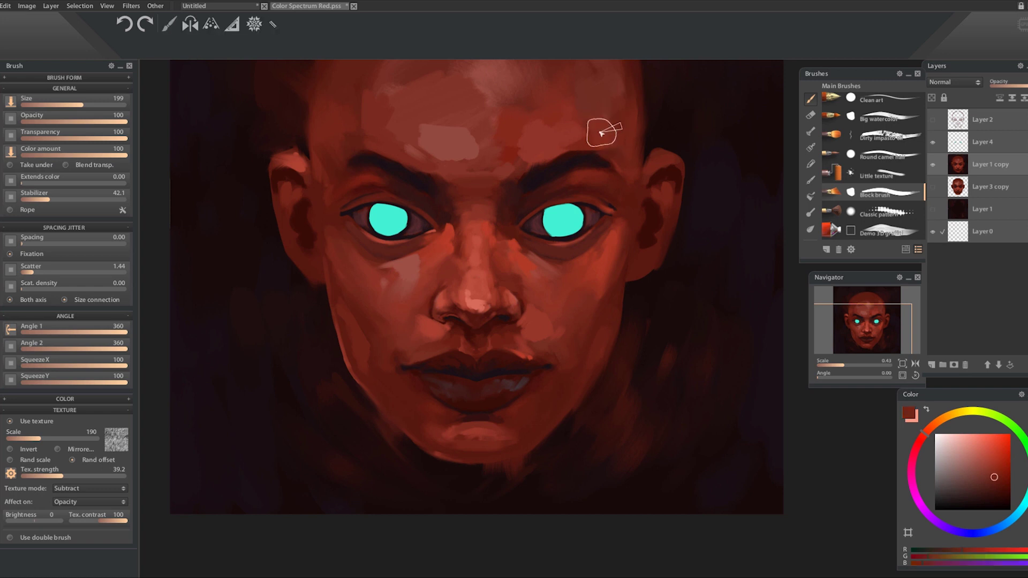
pyautogui.moveTo(602, 131); pyautogui.dragTo(613, 205)
pyautogui.moveTo(578, 161); pyautogui.dragTo(580, 195)
# - Broaden the forehead's lighter plane with sampled muted reds and blend the nose bridge between the eyes, using brush size 148
pyautogui.keyDown('alt'); pyautogui.click(487, 195); pyautogui.keyUp('alt')
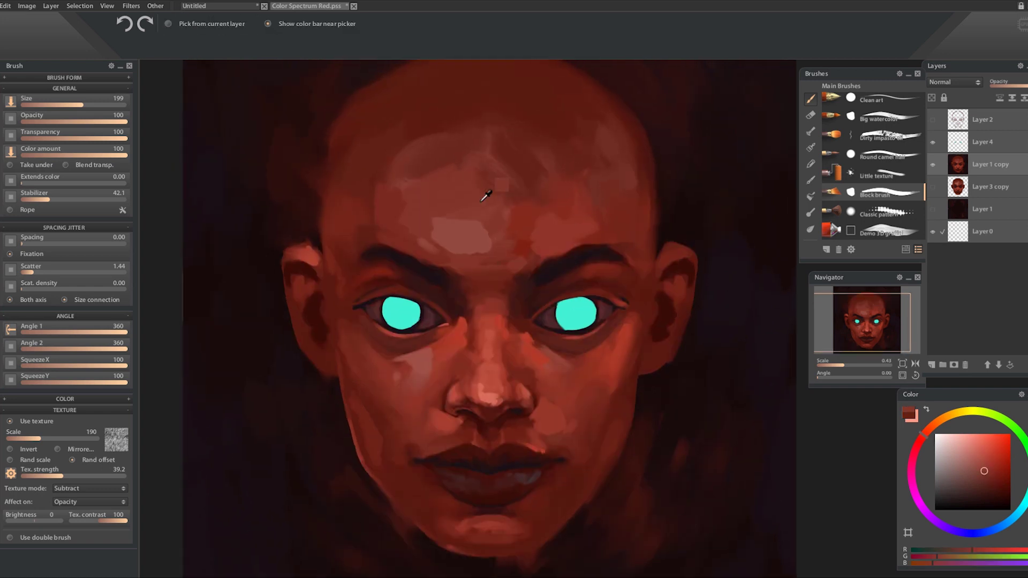
pyautogui.press(']')
pyautogui.moveTo(449, 174)
pyautogui.mouseDown()
pyautogui.moveTo(456, 161)
pyautogui.moveTo(434, 112)
pyautogui.mouseUp()
pyautogui.press('[')
pyautogui.keyDown('alt'); pyautogui.click(466, 149); pyautogui.keyUp('alt')
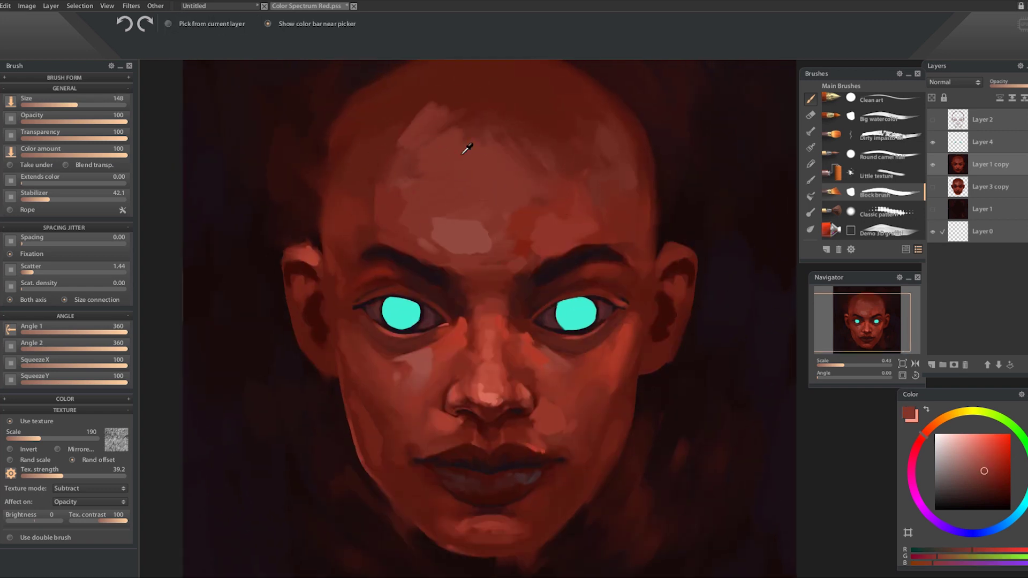
pyautogui.moveTo(463, 153); pyautogui.dragTo(436, 161)
pyautogui.moveTo(467, 270); pyautogui.dragTo(473, 274)
pyautogui.keyDown('alt'); pyautogui.click(486, 309); pyautogui.keyUp('alt')
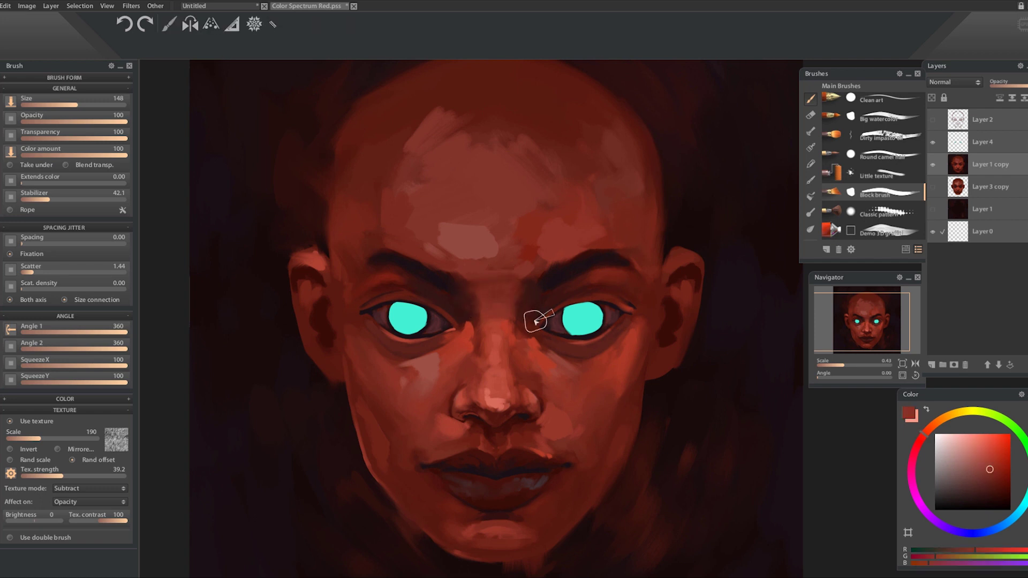
pyautogui.click(493, 306)
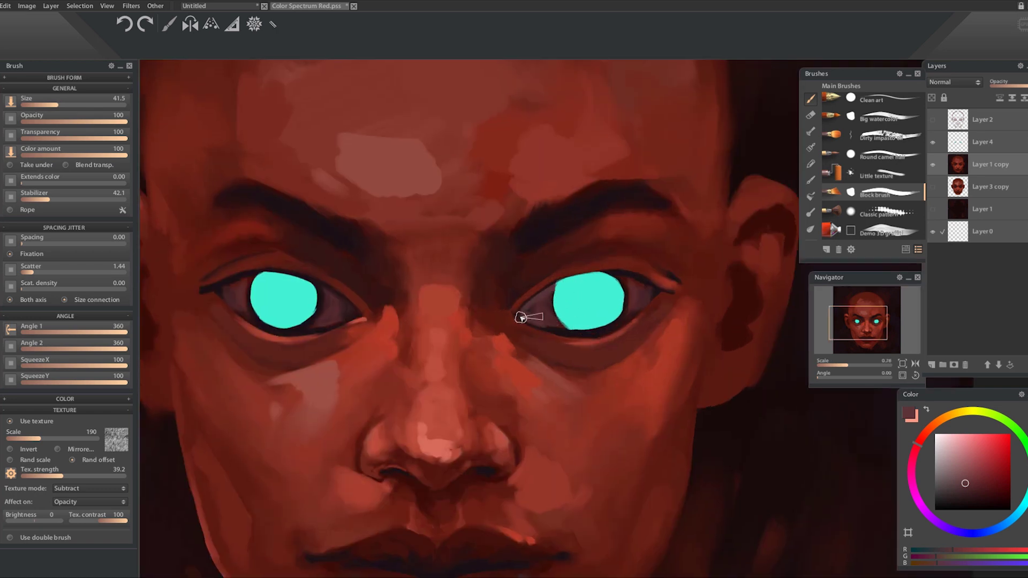
# - Repaint the inner corner and grayish eye white of the right eye with sampled tones, using brush size 41.5
pyautogui.keyDown('alt'); pyautogui.click(528, 305); pyautogui.keyUp('alt')
pyautogui.keyDown('alt'); pyautogui.click(558, 298); pyautogui.keyUp('alt')
pyautogui.keyDown('alt'); pyautogui.click(548, 302); pyautogui.keyUp('alt')
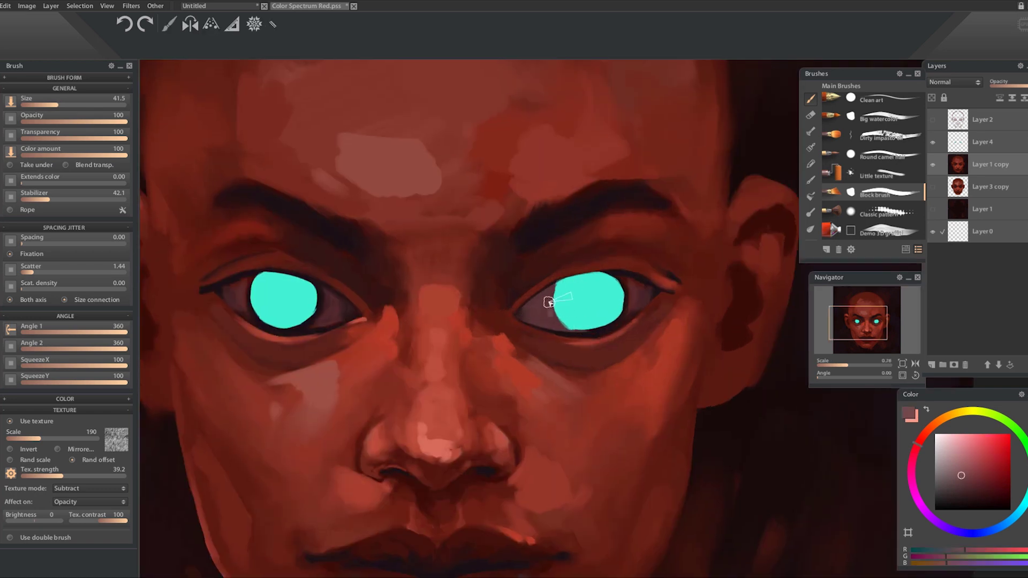
pyautogui.keyDown('alt'); pyautogui.click(540, 323); pyautogui.keyUp('alt')
pyautogui.keyDown('alt'); pyautogui.click(523, 299); pyautogui.keyUp('alt')
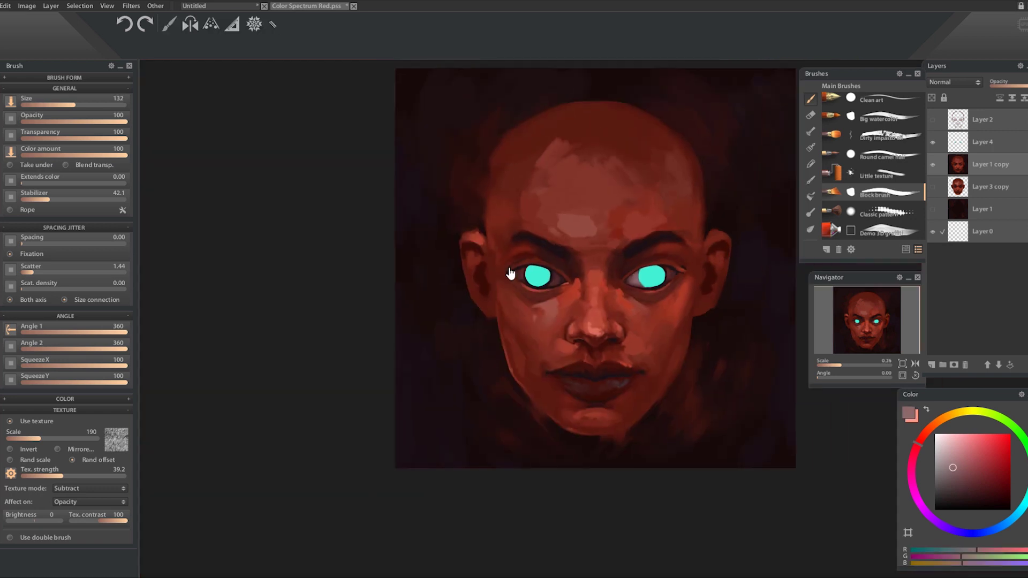
pyautogui.moveTo(510, 273); pyautogui.dragTo(398, 321)
pyautogui.scroll(3, 601, 365)
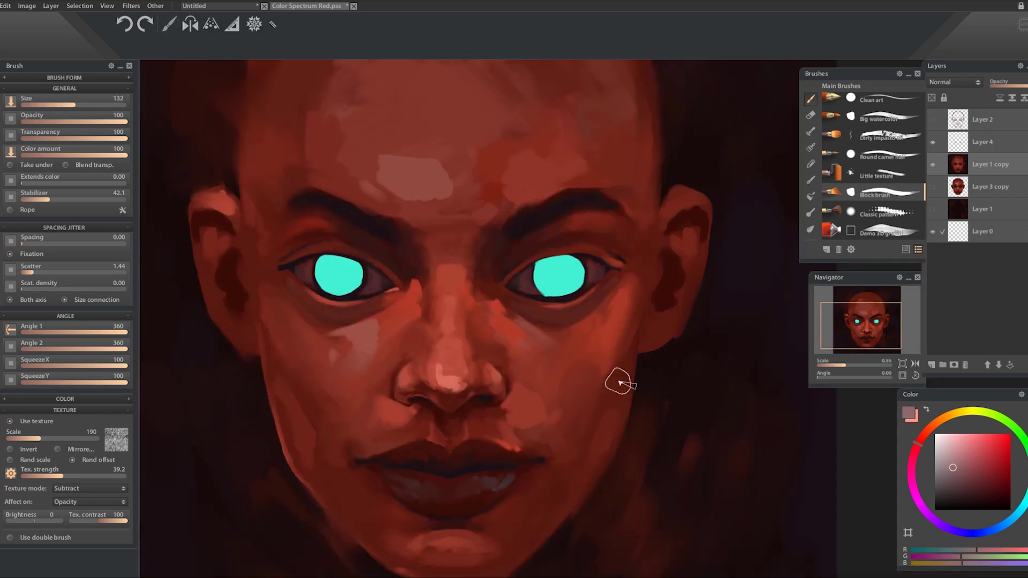
# - Refine the eye whites and outer corners of both eyes with sampled tones, using brush sizes 37.4 and 108
pyautogui.scroll(-1, 619, 378)
pyautogui.scroll(1, 557, 278)
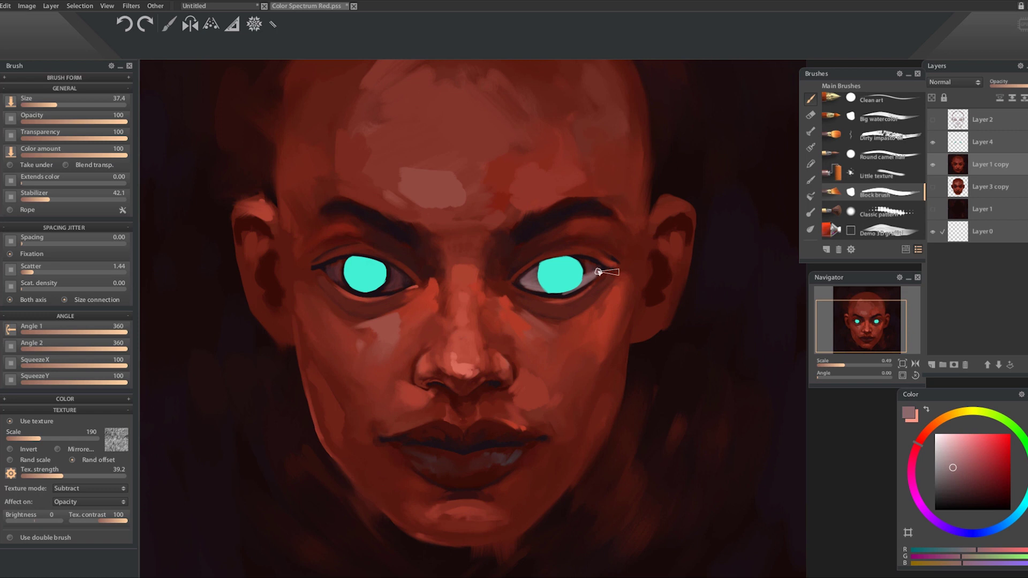
pyautogui.scroll(-3, 299, 430)
pyautogui.scroll(3, 348, 332)
pyautogui.keyDown('alt'); pyautogui.click(387, 288); pyautogui.keyUp('alt')
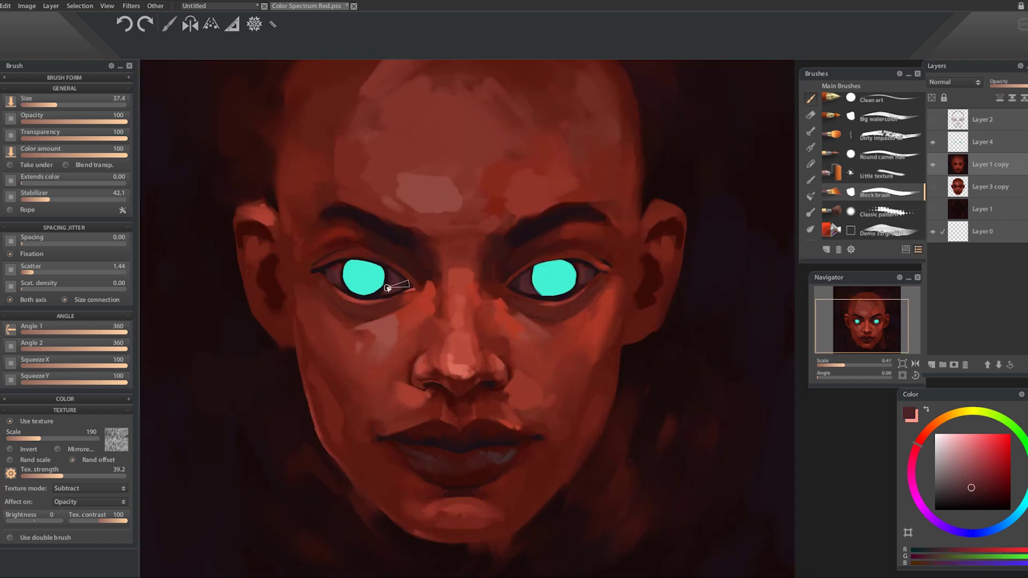
pyautogui.keyDown('alt'); pyautogui.click(322, 273); pyautogui.keyUp('alt')
pyautogui.keyDown('alt'); pyautogui.click(313, 271); pyautogui.keyUp('alt')
pyautogui.keyDown('alt'); pyautogui.click(279, 283); pyautogui.keyUp('alt')
pyautogui.scroll(1, 335, 277)
pyautogui.keyDown('alt'); pyautogui.click(675, 221); pyautogui.keyUp('alt')
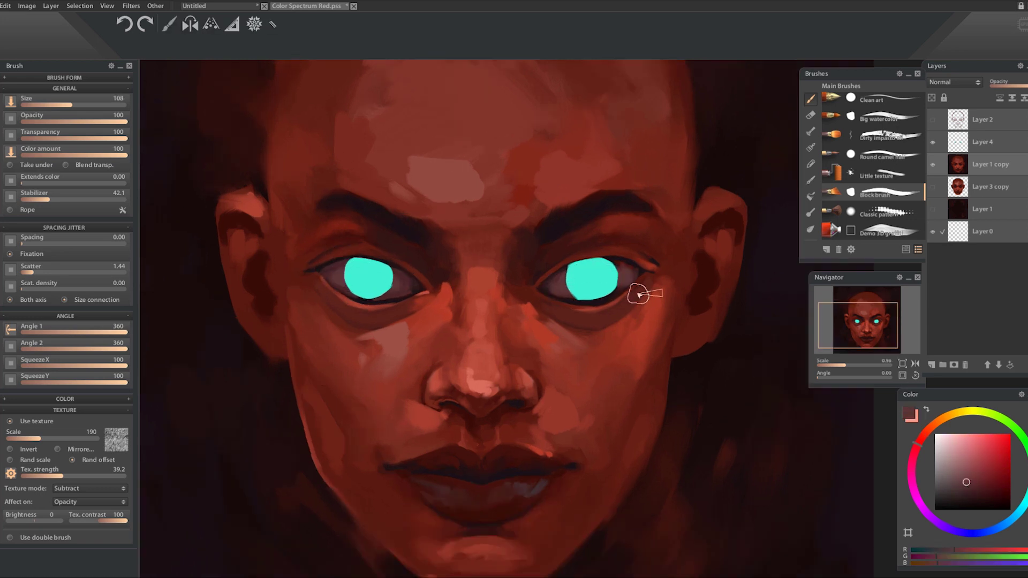
# - Clean up the right turquoise iris on Layer 4 with brush size 16.8 and soften its edges with a size 36.9 blending brush
pyautogui.keyDown('ctrl'); pyautogui.click(584, 256); pyautogui.keyUp('ctrl')
pyautogui.keyDown('ctrl'); pyautogui.click(609, 263); pyautogui.keyUp('ctrl')
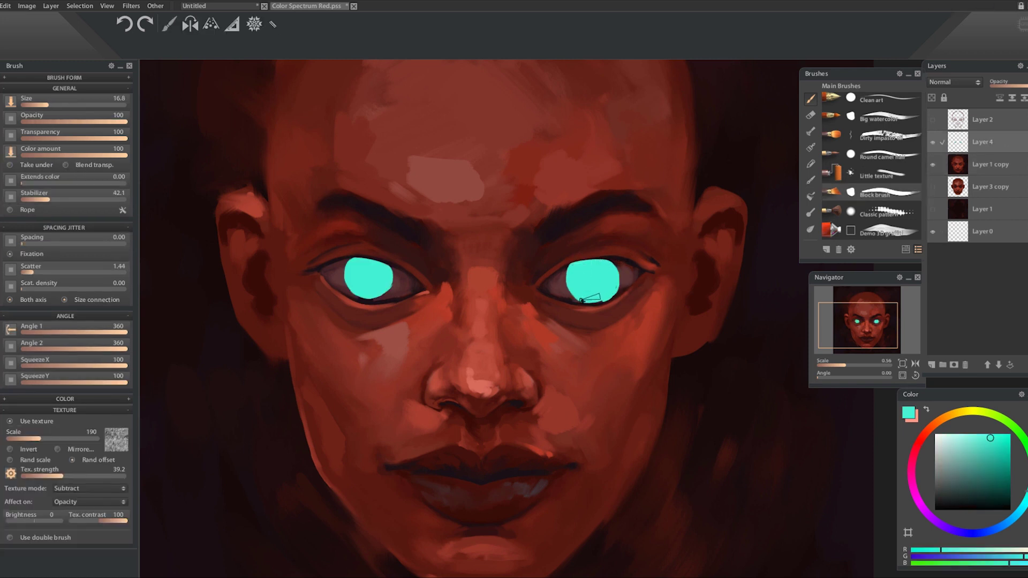
pyautogui.keyDown('ctrl'); pyautogui.click(570, 283); pyautogui.keyUp('ctrl')
pyautogui.keyDown('ctrl'); pyautogui.click(618, 258); pyautogui.keyUp('ctrl')
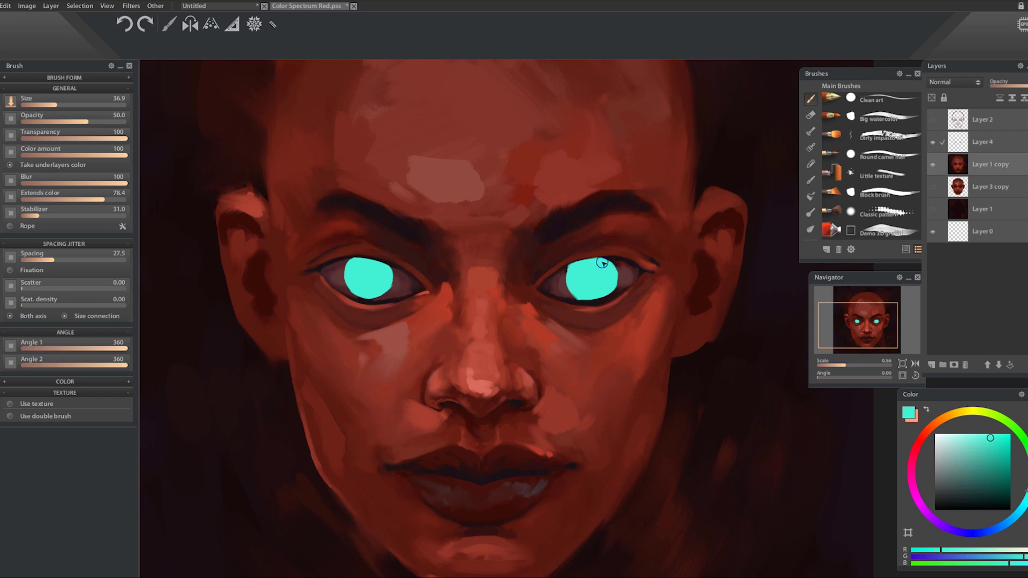
pyautogui.keyDown('ctrl'); pyautogui.click(565, 268); pyautogui.keyUp('ctrl')
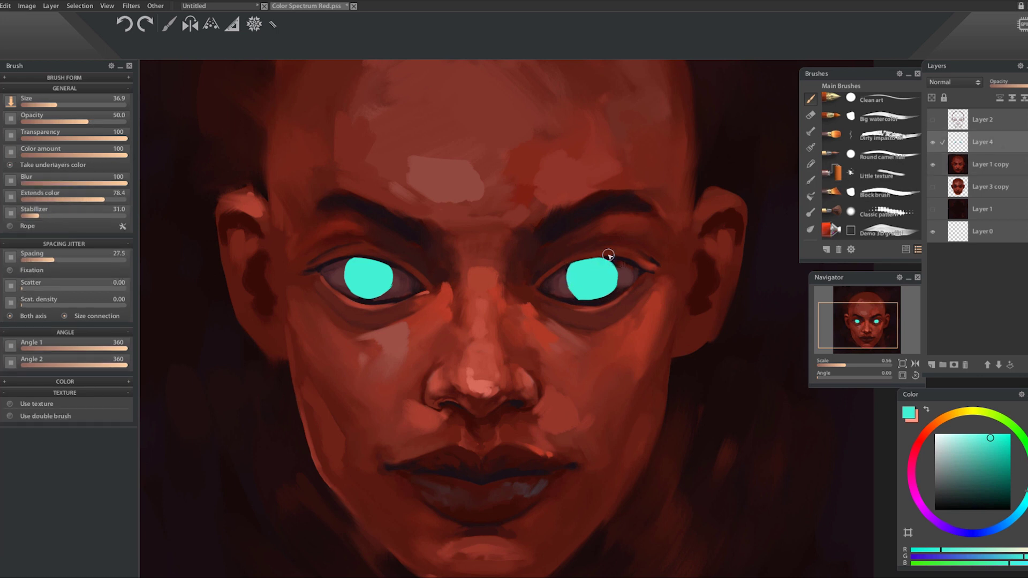
pyautogui.keyDown('ctrl'); pyautogui.click(615, 287); pyautogui.keyUp('ctrl')
# - Paint thin turquoise crescents along the lower eyelids of both eyes with the Block brush at size 33
pyautogui.scroll(-1, 566, 321)
pyautogui.moveTo(570, 308); pyautogui.dragTo(620, 293)
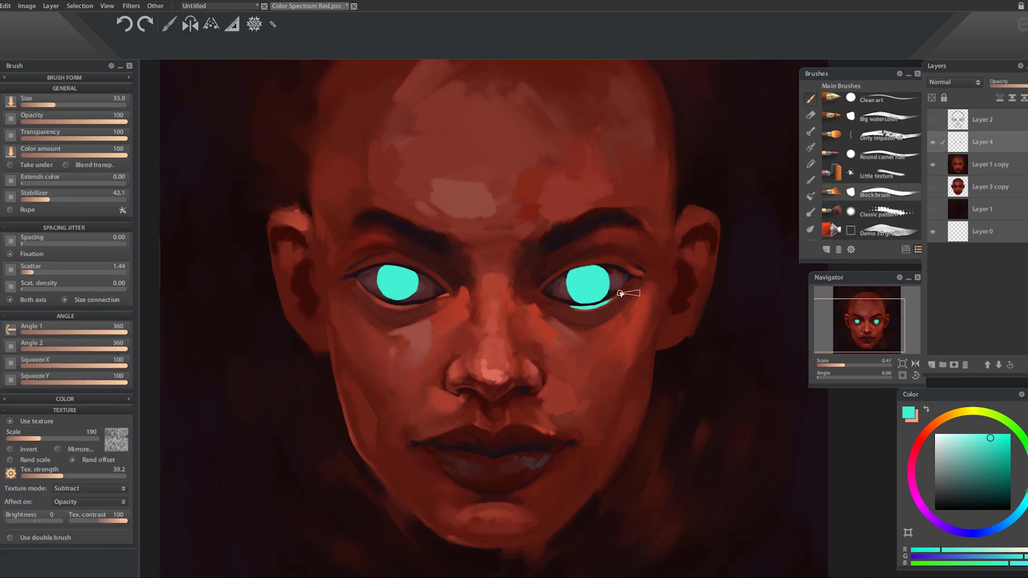
pyautogui.scroll(-3, 292, 344)
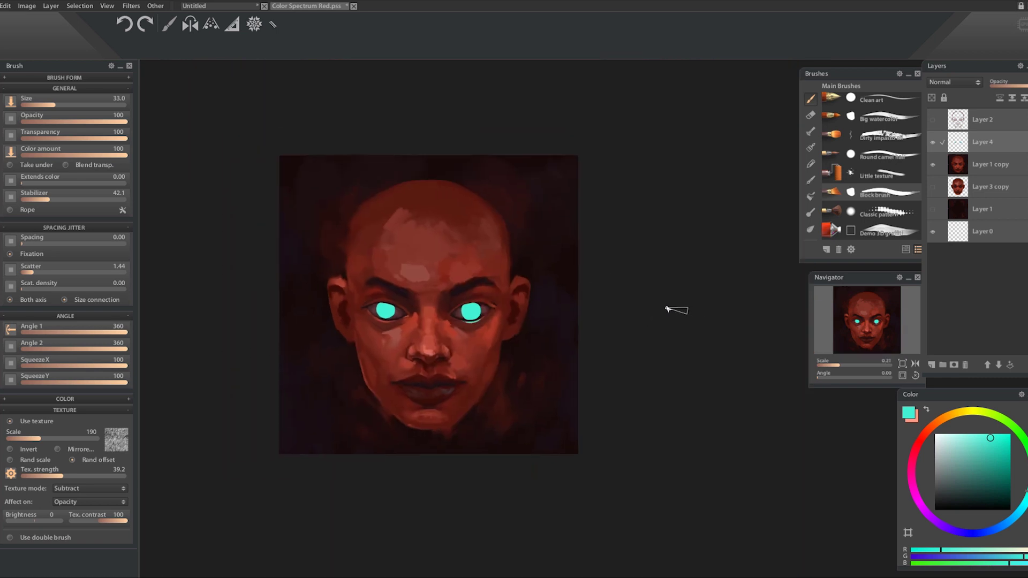
pyautogui.scroll(2, 524, 296)
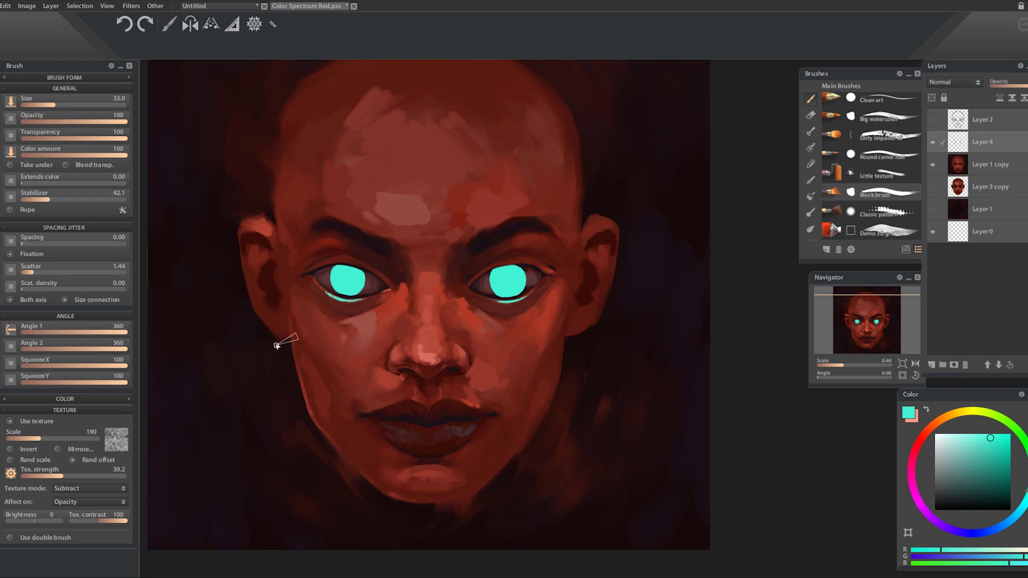
pyautogui.scroll(-3, 443, 304)
pyautogui.scroll(2, 436, 321)
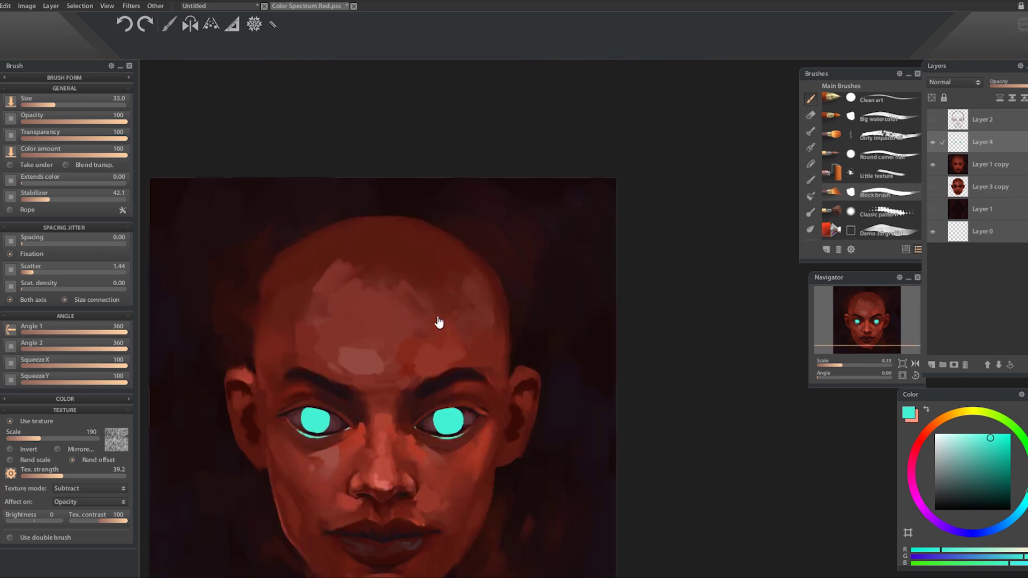
# - Retouch the inner eye whites of both eyes on Layer 1 copy with a sampled muted red, using brush size 126
pyautogui.scroll(1, 533, 315)
pyautogui.keyDown('alt'); pyautogui.click(526, 327); pyautogui.keyUp('alt')
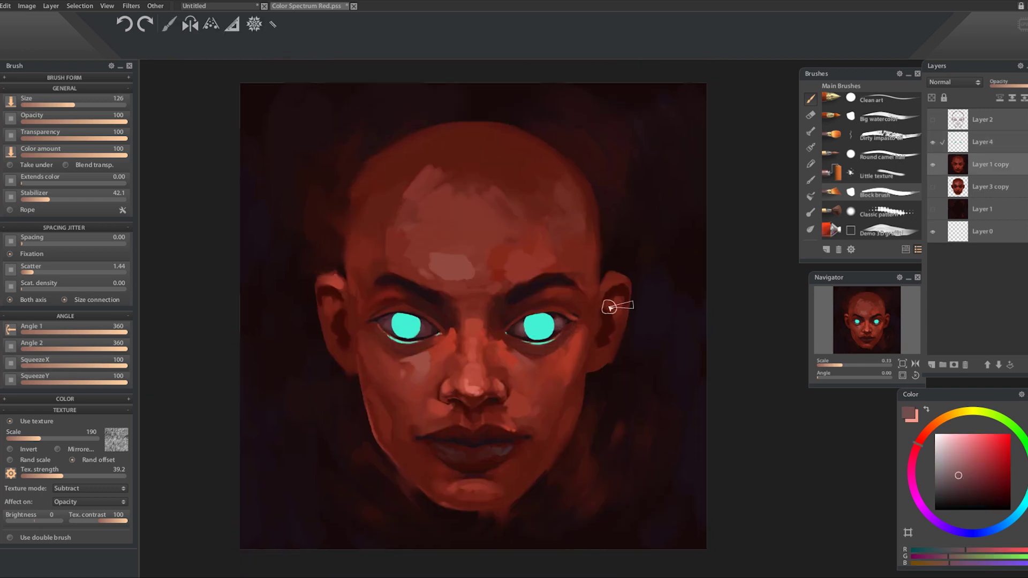
pyautogui.moveTo(545, 319); pyautogui.dragTo(524, 331)
pyautogui.moveTo(440, 330); pyautogui.dragTo(428, 333)
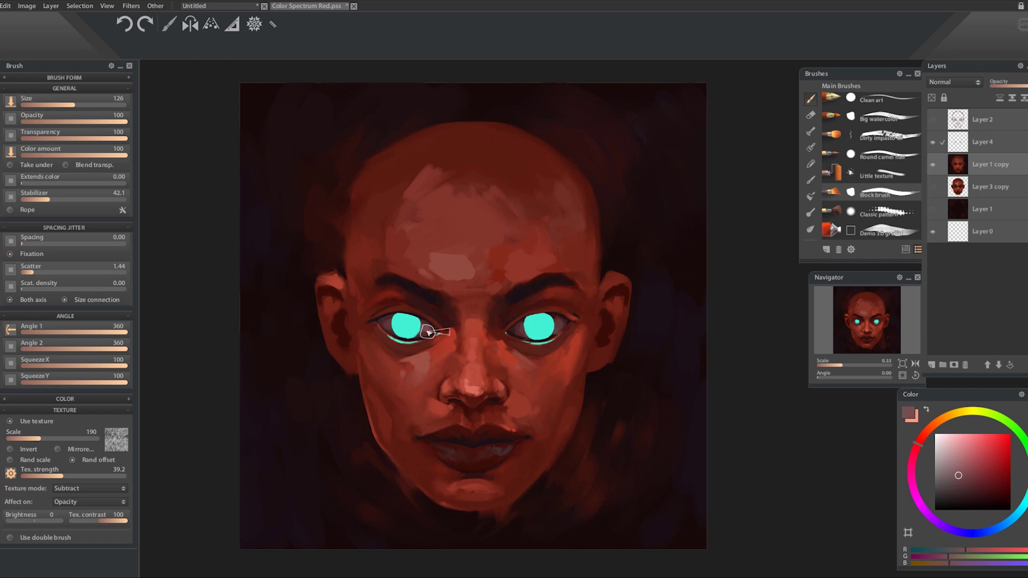
# - Add bright orange-red accents beside the inner eye corners with brush size 70.4 and retouch the ears with sampled dark red
pyautogui.keyDown('alt'); pyautogui.click(444, 323); pyautogui.keyUp('alt')
pyautogui.press('[')
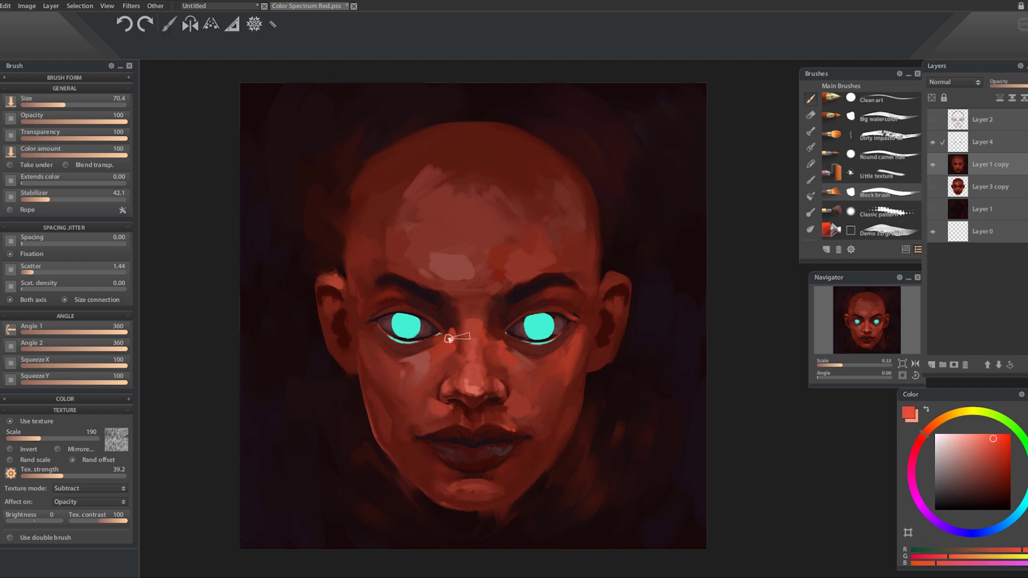
pyautogui.keyDown('alt'); pyautogui.click(605, 292); pyautogui.keyUp('alt')
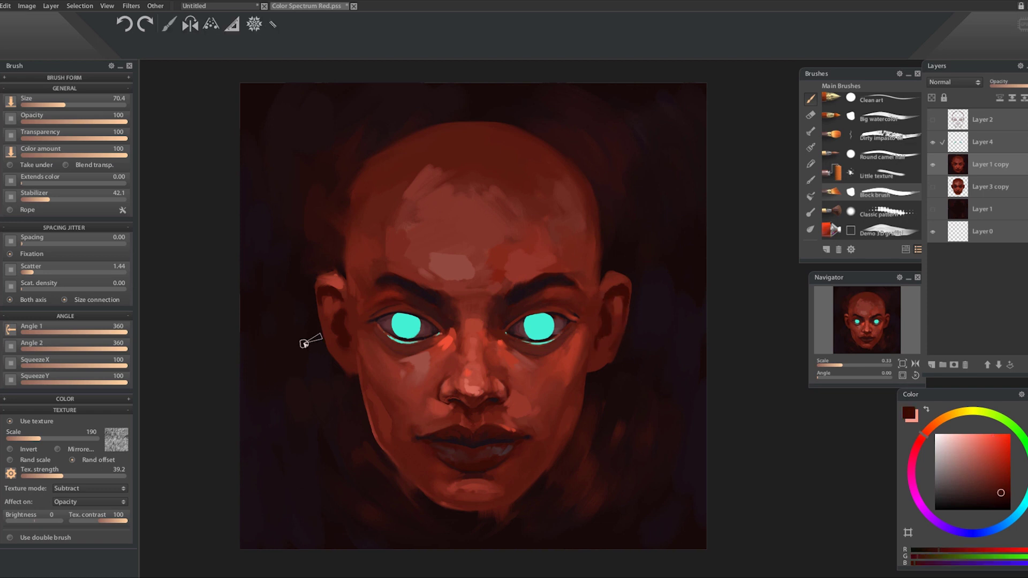
pyautogui.keyDown('alt'); pyautogui.click(353, 355); pyautogui.keyUp('alt')
# - Enlarge the brush to 296 and blend the forehead's light patch and crown with sampled reds
pyautogui.press('c')
pyautogui.click(417, 340)
pyautogui.press(']')
pyautogui.press(']')
pyautogui.press(']')
pyautogui.press(']')
pyautogui.press(']')
pyautogui.press(']')
pyautogui.press(']')
pyautogui.press(']')
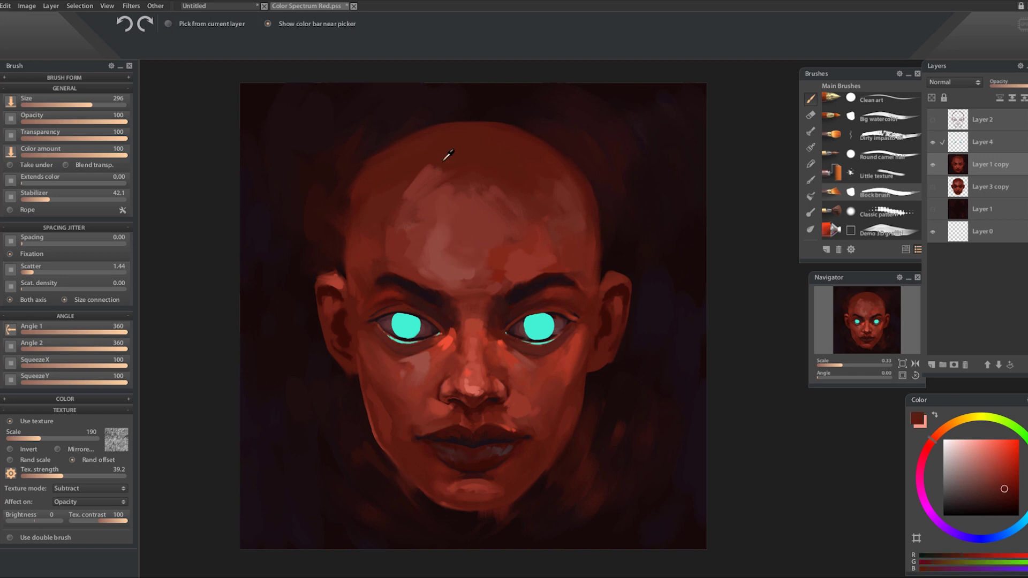
pyautogui.keyDown('alt'); pyautogui.click(444, 155); pyautogui.keyUp('alt')
pyautogui.keyDown('alt'); pyautogui.click(679, 522); pyautogui.keyUp('alt')
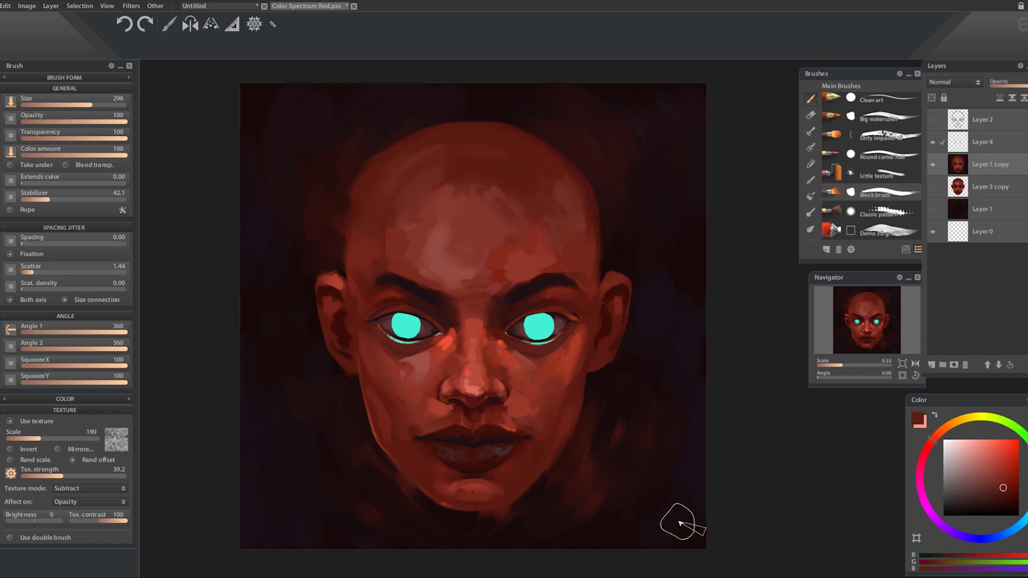
# - Try a stroke above the left eye with a smaller brush after sampling the iris turquoise
pyautogui.keyDown('alt'); pyautogui.click(406, 326); pyautogui.keyUp('alt')
pyautogui.press('[')
pyautogui.press('[')
pyautogui.press('[')
pyautogui.press('[')
pyautogui.press('[')
pyautogui.press('[')
pyautogui.press('[')
pyautogui.press('[')
pyautogui.moveTo(410, 292); pyautogui.dragTo(376, 311)
pyautogui.hotkey('ctrl', 'z')
# - Add a new layer above Layer 1 copy and another new layer above Layer 4
pyautogui.hotkey('ctrl', 'shift', 'n')
pyautogui.hotkey('ctrl', 'z')
pyautogui.click(40, 121)
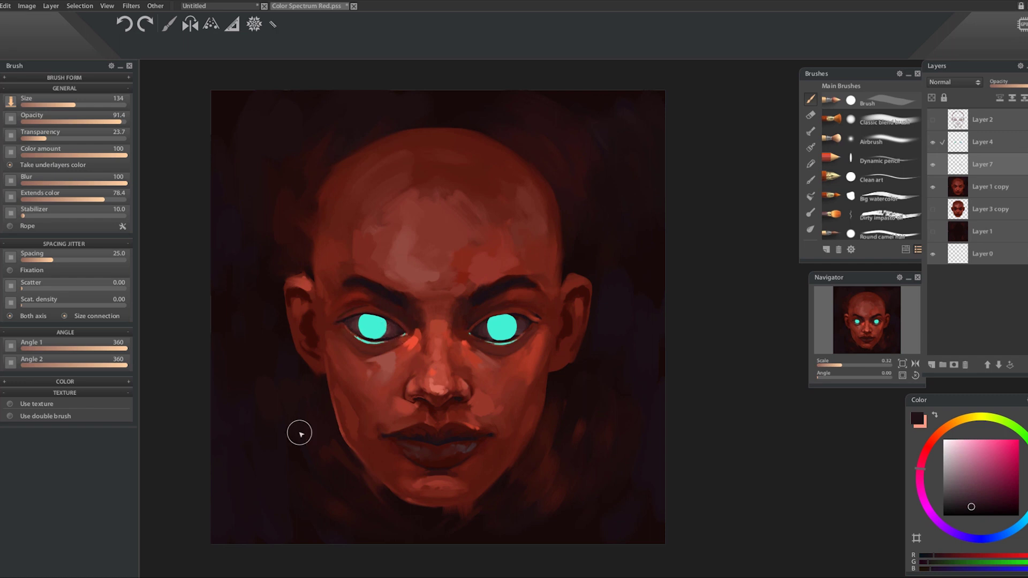
pyautogui.click(990, 142)
pyautogui.click(932, 365)
# - Pick white as the paint color and switch to the Block brush
pyautogui.keyDown('alt'); pyautogui.click(501, 323); pyautogui.keyUp('alt')
pyautogui.click(947, 439)
pyautogui.press('[')
pyautogui.scroll(-3, 885, 184)
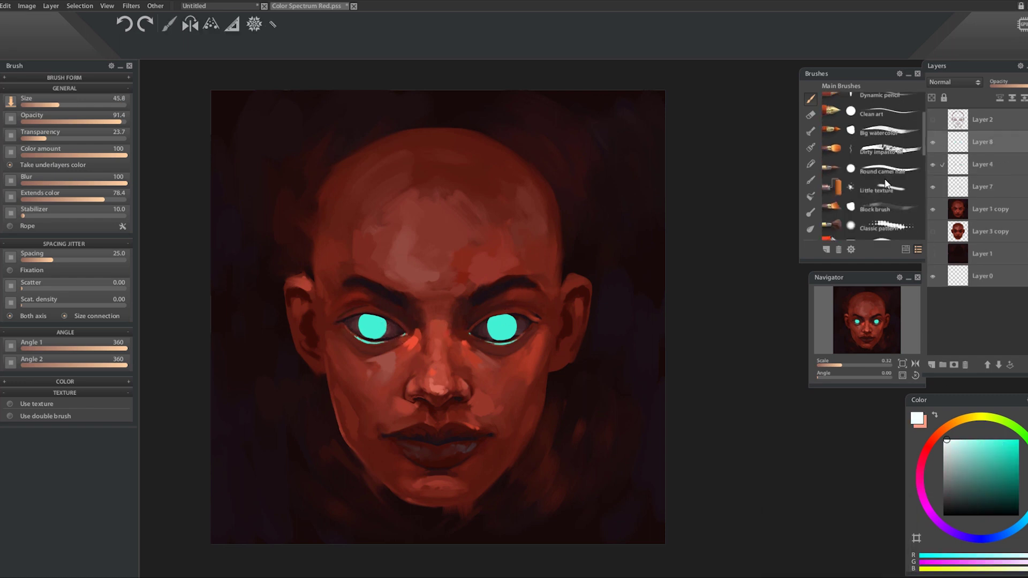
pyautogui.click(884, 208)
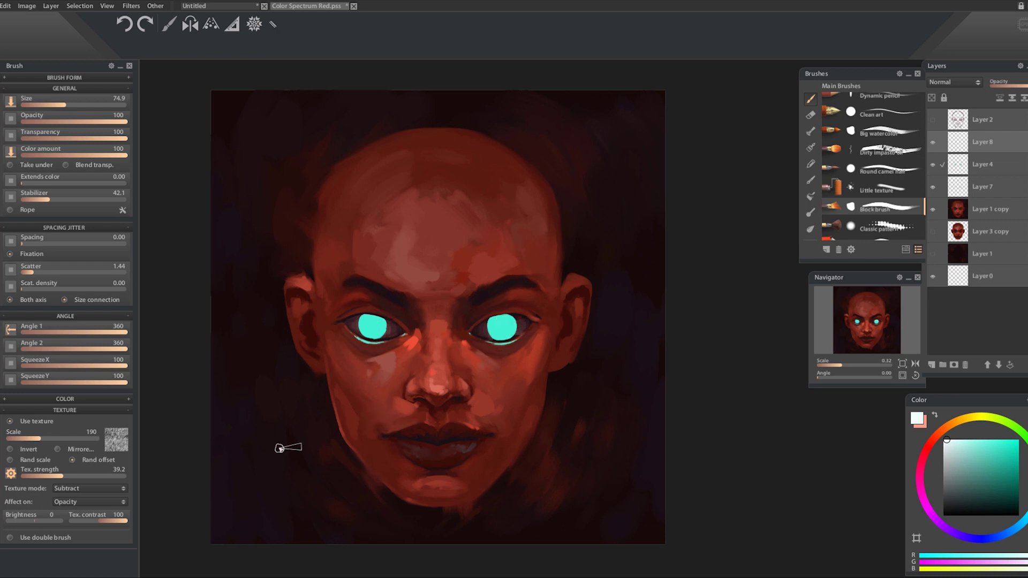
# - Set the Block brush opacity to 59.5 and work over the cheek, chin and jaw on Layer 8 with sampled reds
pyautogui.keyDown('alt'); pyautogui.click(493, 204); pyautogui.keyUp('alt')
pyautogui.hotkey('ctrl', 'z')
pyautogui.keyDown('alt'); pyautogui.click(517, 383); pyautogui.keyUp('alt')
pyautogui.click(96, 121)
pyautogui.press('[')
pyautogui.press('[')
pyautogui.press('[')
pyautogui.press('[')
pyautogui.press('[')
pyautogui.keyDown('alt'); pyautogui.click(488, 488); pyautogui.keyUp('alt')
pyautogui.keyDown('alt'); pyautogui.click(372, 435); pyautogui.keyUp('alt')
pyautogui.press(']')
pyautogui.press(']')
pyautogui.keyDown('alt'); pyautogui.click(335, 421); pyautogui.keyUp('alt')
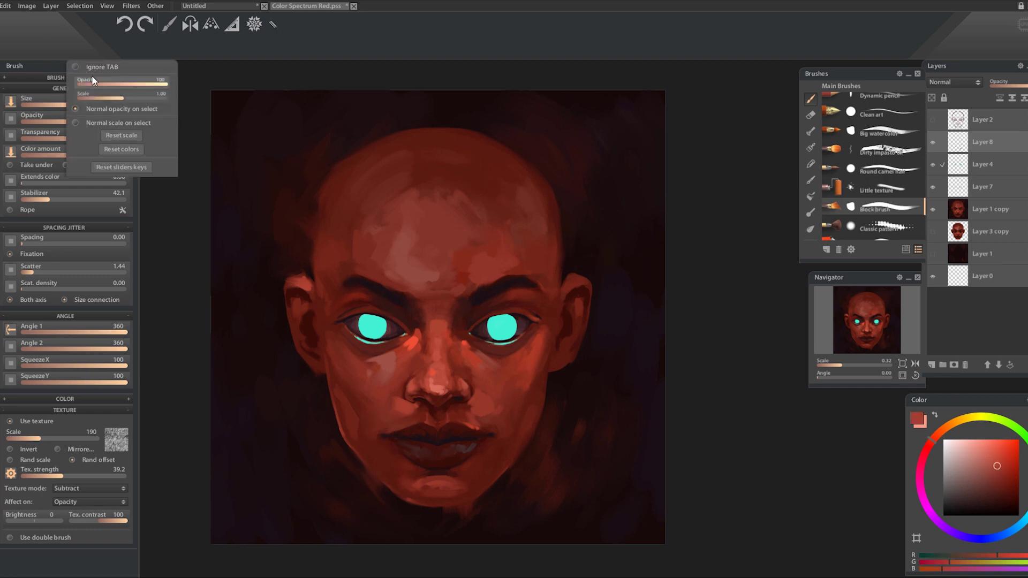
# - Retouch the nose bridge and upper eyelids with sampled reds, using brush size 67.3
pyautogui.moveTo(425, 265); pyautogui.dragTo(460, 273)
pyautogui.keyDown('alt'); pyautogui.click(485, 341); pyautogui.keyUp('alt')
pyautogui.press('[')
pyautogui.press('[')
pyautogui.keyDown('alt'); pyautogui.click(574, 306); pyautogui.keyUp('alt')
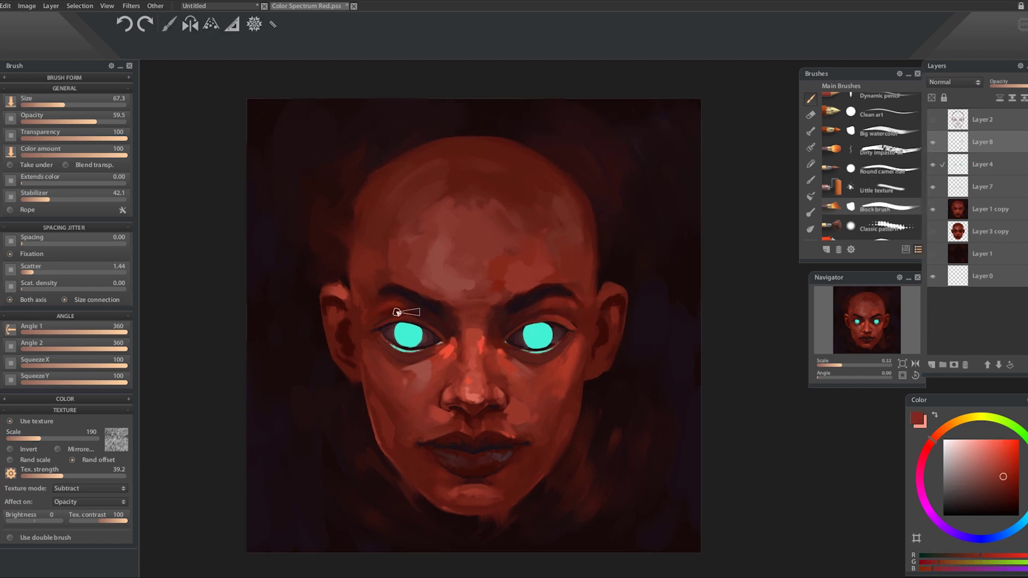
# - Deepen the eye contours with sampled darks and tint the whites around the irises with muted teal at brush size 120
pyautogui.keyDown('alt'); pyautogui.click(375, 328); pyautogui.keyUp('alt')
pyautogui.keyDown('alt'); pyautogui.click(389, 337); pyautogui.keyUp('alt')
pyautogui.keyDown('alt'); pyautogui.click(393, 338); pyautogui.keyUp('alt')
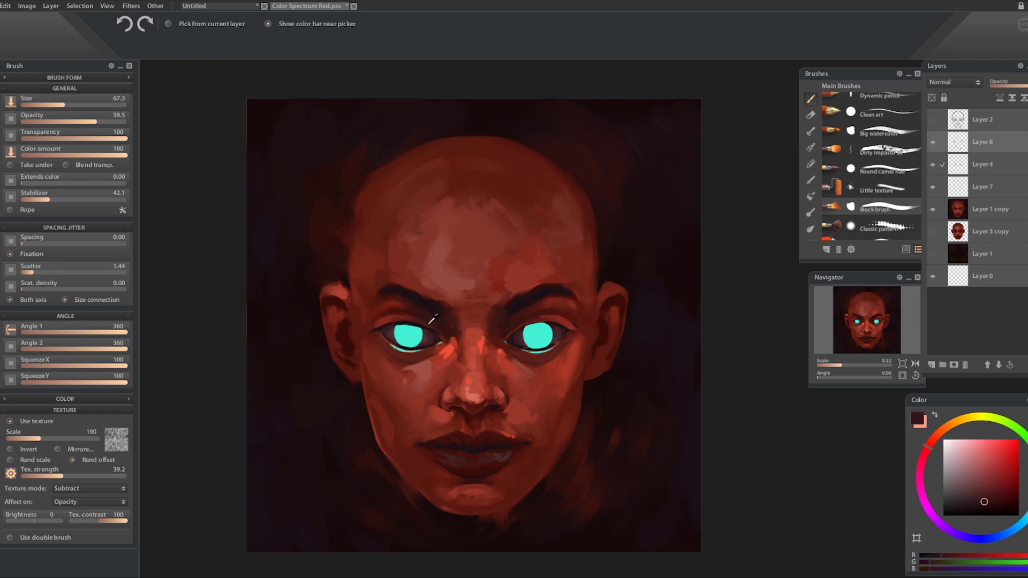
pyautogui.keyDown('alt'); pyautogui.click(408, 337); pyautogui.keyUp('alt')
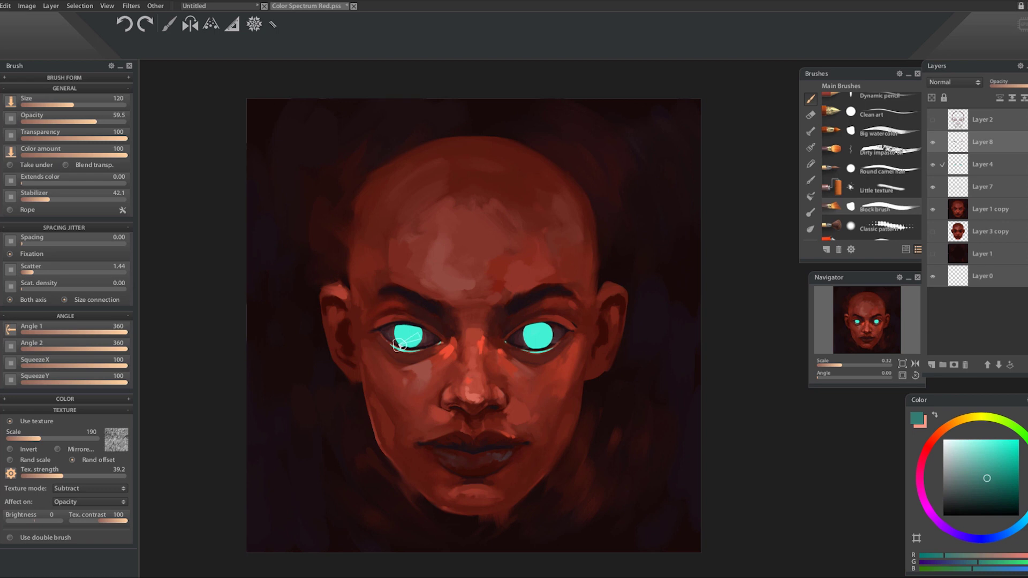
# - Refine the shadows and rims of both ears with sampled dark reds, using brush sizes 61.4 and 108
pyautogui.scroll(2, 400, 345)
pyautogui.keyDown('ctrl'); pyautogui.keyDown('alt'); pyautogui.click(361, 333); pyautogui.keyUp('alt'); pyautogui.keyUp('ctrl')
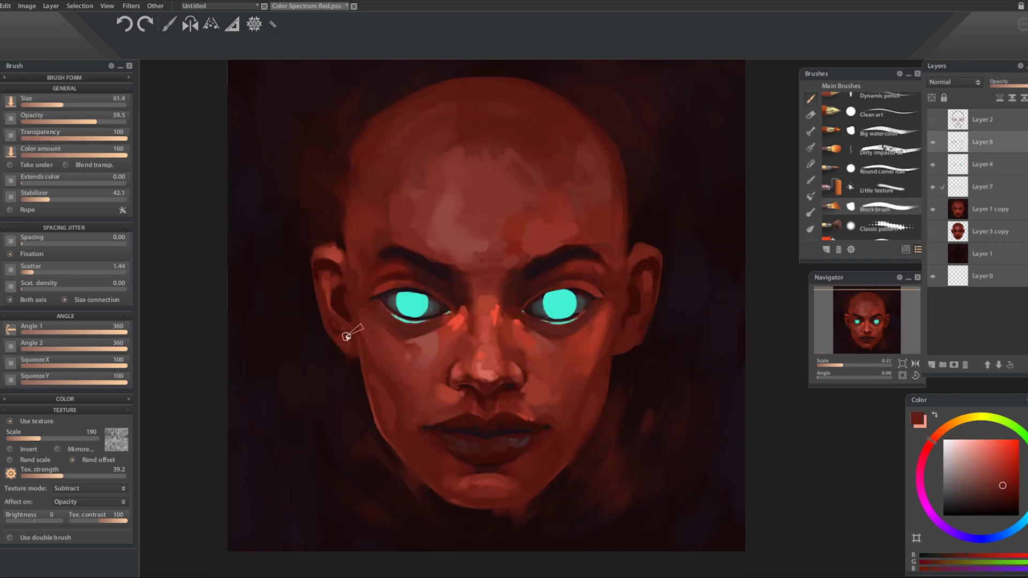
pyautogui.keyDown('alt'); pyautogui.click(638, 320); pyautogui.keyUp('alt')
pyautogui.keyDown('alt'); pyautogui.click(656, 287); pyautogui.keyUp('alt')
pyautogui.press('[')
pyautogui.keyDown('alt'); pyautogui.click(667, 258); pyautogui.keyUp('alt')
pyautogui.keyDown('alt'); pyautogui.click(659, 255); pyautogui.keyUp('alt')
pyautogui.press(']')
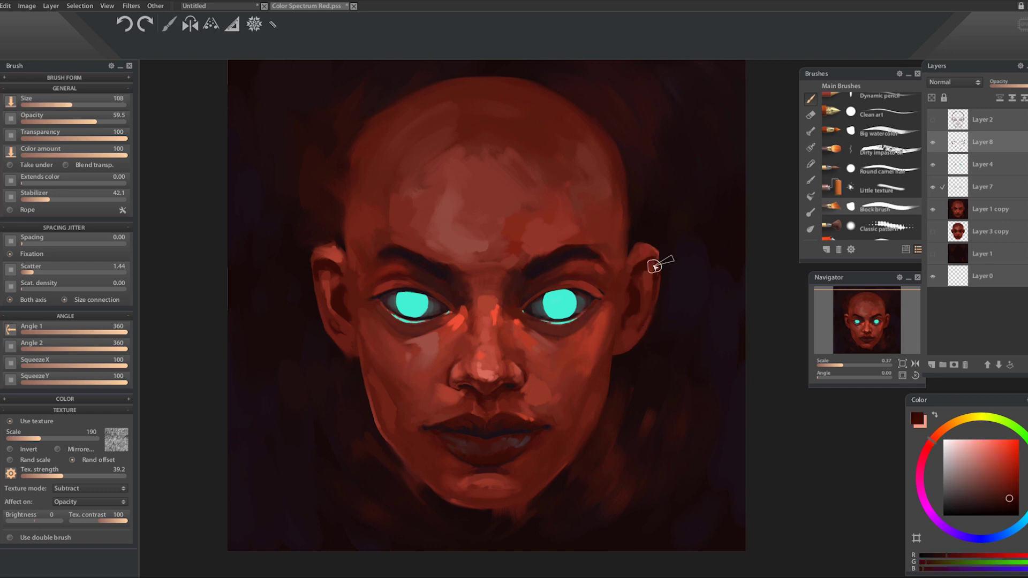
pyautogui.keyDown('alt'); pyautogui.click(632, 278); pyautogui.keyUp('alt')
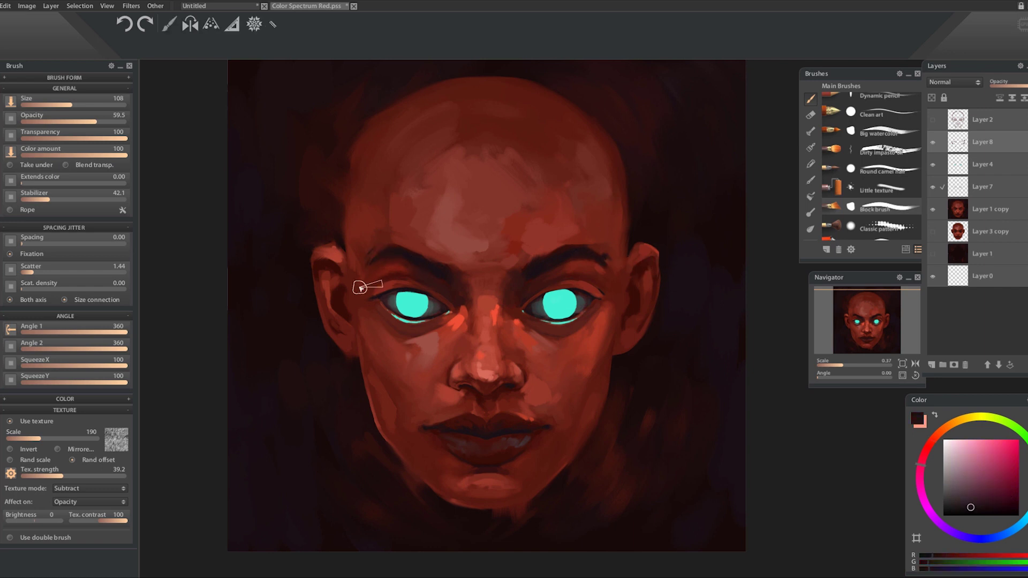
# - Paint lighter muted red patches on the right side of the forehead with sampled tones, using brush size 108
pyautogui.keyDown('alt'); pyautogui.click(360, 214); pyautogui.keyUp('alt')
pyautogui.keyDown('alt'); pyautogui.click(592, 168); pyautogui.keyUp('alt')
pyautogui.keyDown('alt'); pyautogui.click(592, 190); pyautogui.keyUp('alt')
pyautogui.keyDown('alt'); pyautogui.click(581, 174); pyautogui.keyUp('alt')
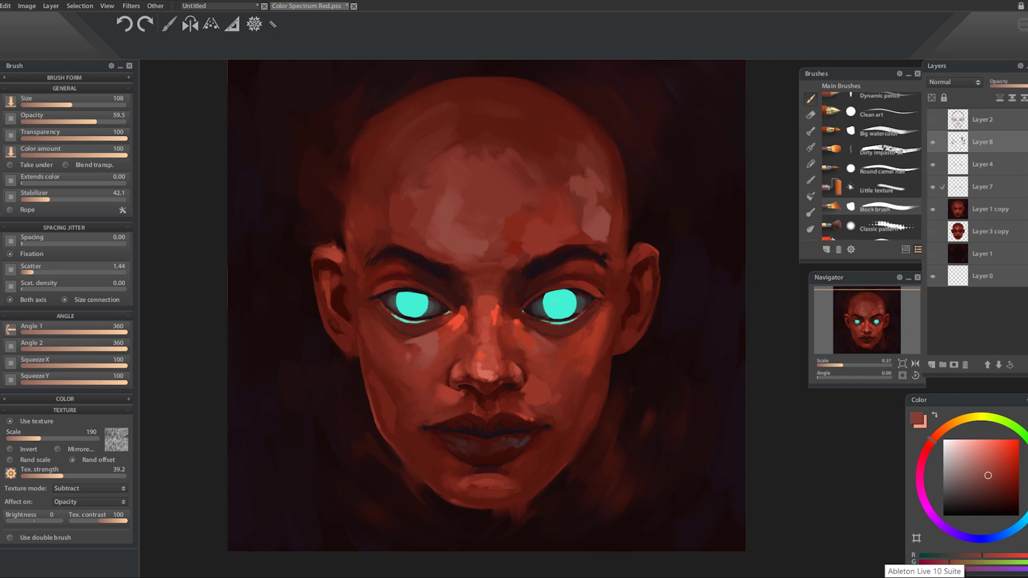
# - Add warm orange-red highlights to the upper cheeks and a muted purple patch on the left cheekbone
pyautogui.keyDown('alt'); pyautogui.click(523, 368); pyautogui.keyUp('alt')
pyautogui.moveTo(589, 346); pyautogui.dragTo(601, 336)
pyautogui.moveTo(386, 353)
pyautogui.mouseDown()
pyautogui.moveTo(378, 344)
pyautogui.moveTo(389, 337)
pyautogui.moveTo(370, 332)
pyautogui.moveTo(372, 356)
pyautogui.moveTo(396, 345)
pyautogui.mouseUp()
pyautogui.keyDown('alt'); pyautogui.click(368, 359); pyautogui.keyUp('alt')
pyautogui.keyDown('alt'); pyautogui.click(367, 305); pyautogui.keyUp('alt')
# - Deepen the philtrum and upper lip with sampled dark red and purplish tones
pyautogui.keyDown('alt'); pyautogui.click(482, 381); pyautogui.keyUp('alt')
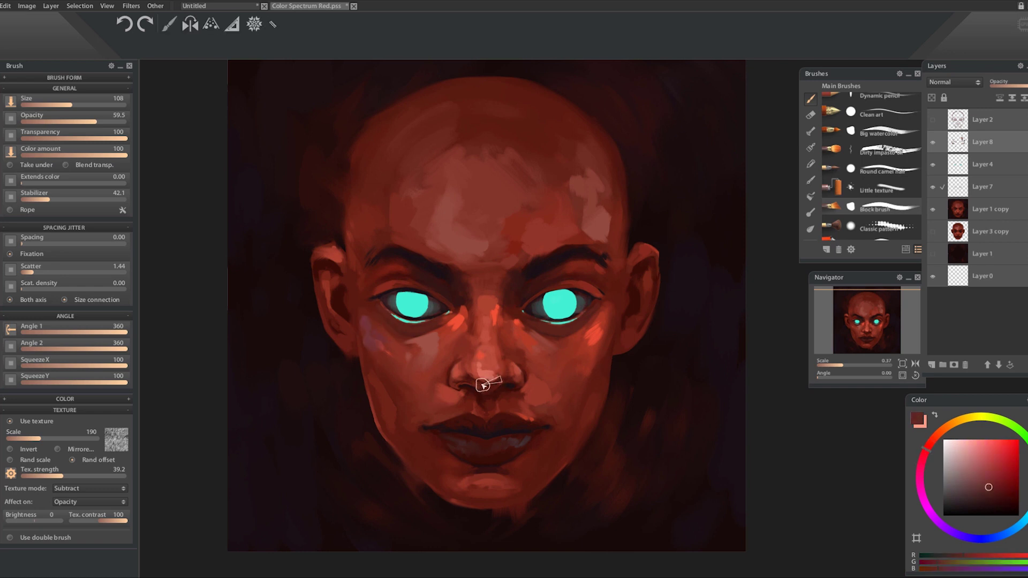
pyautogui.keyDown('alt'); pyautogui.click(480, 435); pyautogui.keyUp('alt')
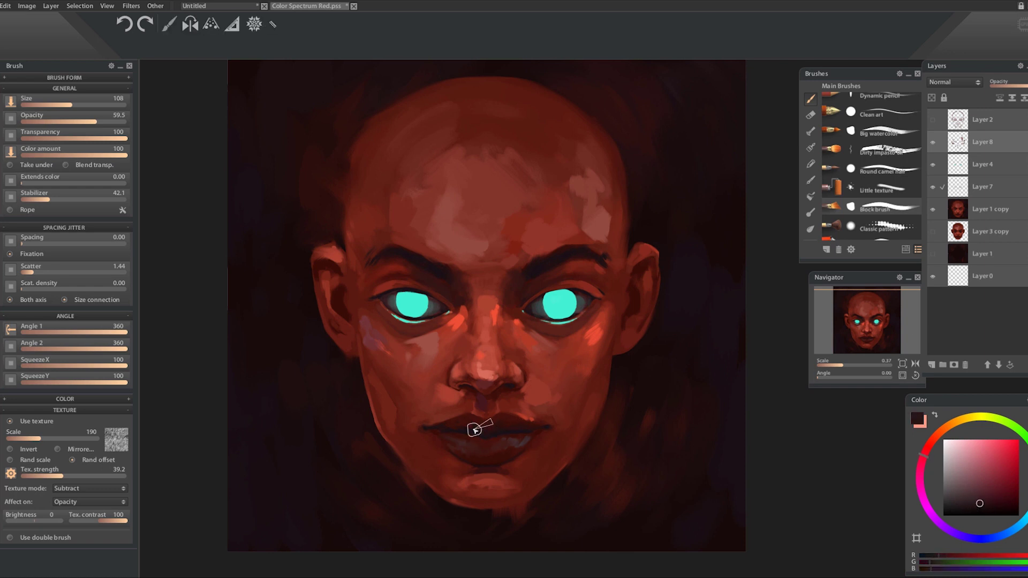
pyautogui.keyDown('alt'); pyautogui.click(436, 390); pyautogui.keyUp('alt')
# - Extend the forehead's lighter planes toward the crown and right temple with sampled reds
pyautogui.scroll(-2, 436, 390)
pyautogui.press('[')
pyautogui.press(']')
pyautogui.keyDown('alt'); pyautogui.click(493, 237); pyautogui.keyUp('alt')
pyautogui.keyDown('alt'); pyautogui.click(504, 206); pyautogui.keyUp('alt')
pyautogui.keyDown('alt'); pyautogui.click(528, 131); pyautogui.keyUp('alt')
# - Paint dark purplish shadows inside the ears, starting from a sampled tone and a darker red
pyautogui.keyDown('alt'); pyautogui.click(620, 264); pyautogui.keyUp('alt')
pyautogui.click(1011, 499)
pyautogui.keyDown('alt'); pyautogui.click(607, 303); pyautogui.keyUp('alt')
# - Reduce the brush to 65.9 and touch up the turquoise lower-lid reflections and the dark eyebrows
pyautogui.press('[')
pyautogui.keyDown('alt'); pyautogui.click(400, 309); pyautogui.keyUp('alt')
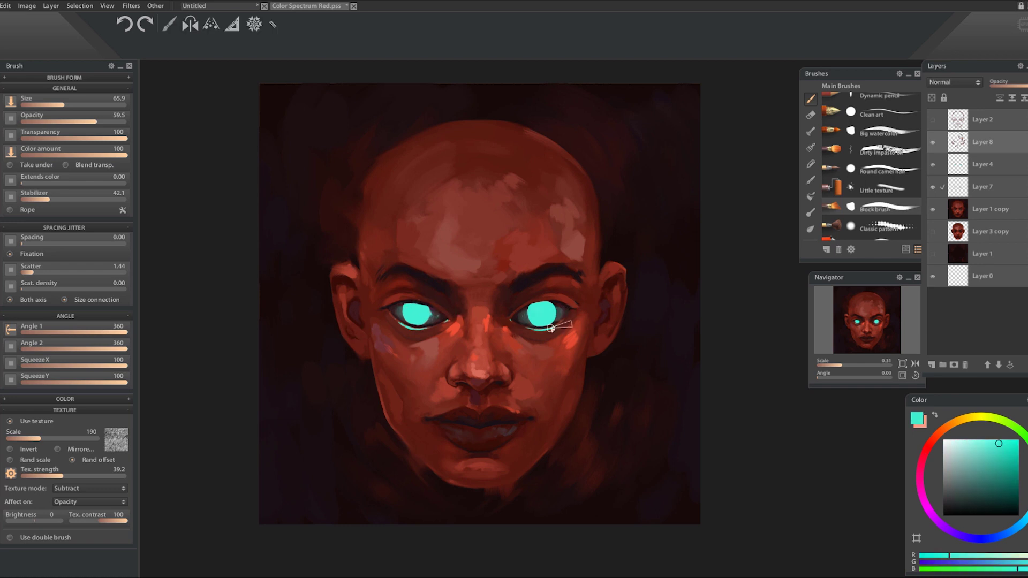
pyautogui.keyDown('alt'); pyautogui.click(514, 266); pyautogui.keyUp('alt')
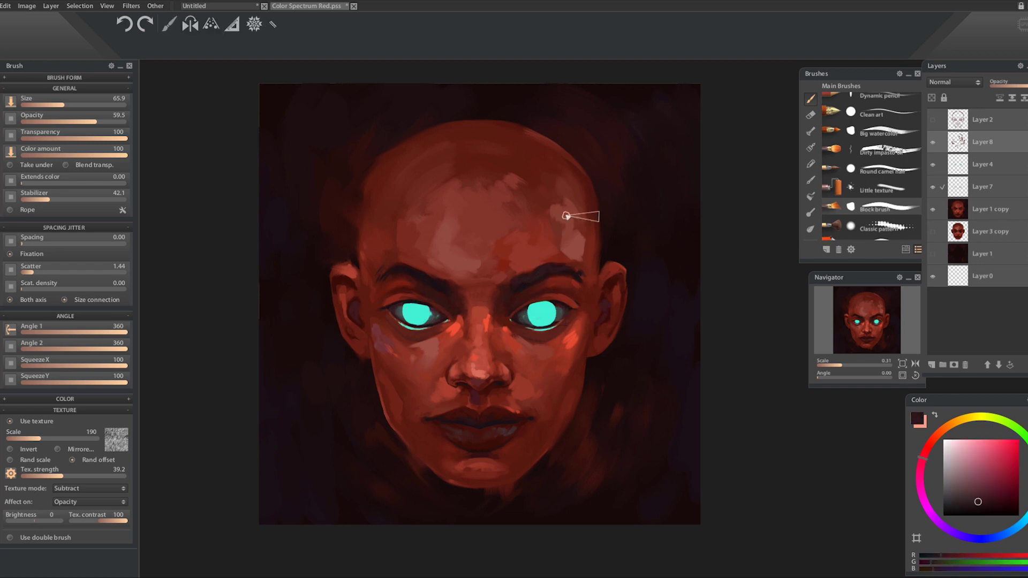
# - Retouch the lips with a sampled muted red and add lighter pinkish highlights to the upper ear rims
pyautogui.keyDown('alt'); pyautogui.click(479, 421); pyautogui.keyUp('alt')
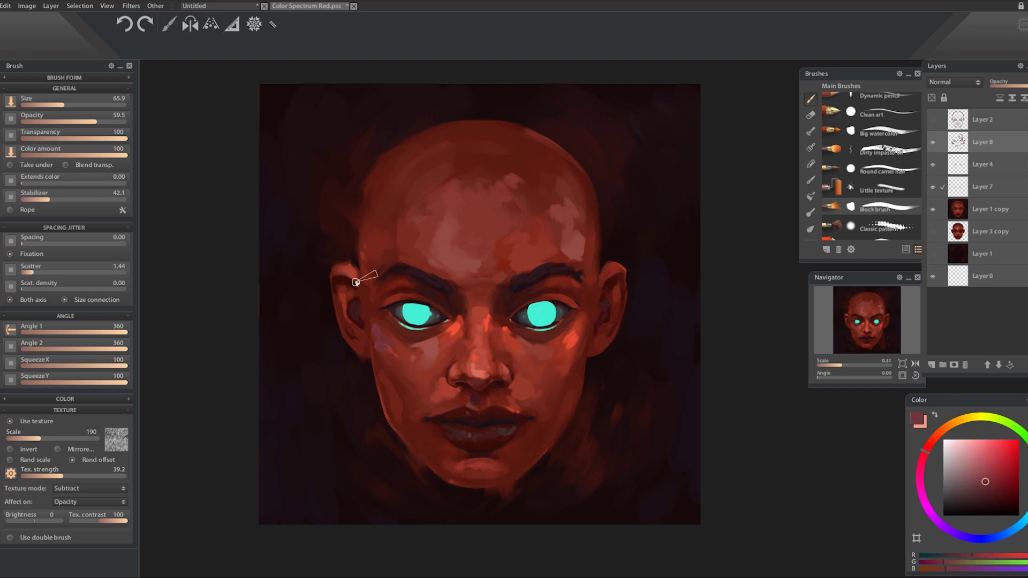
pyautogui.click(987, 463)
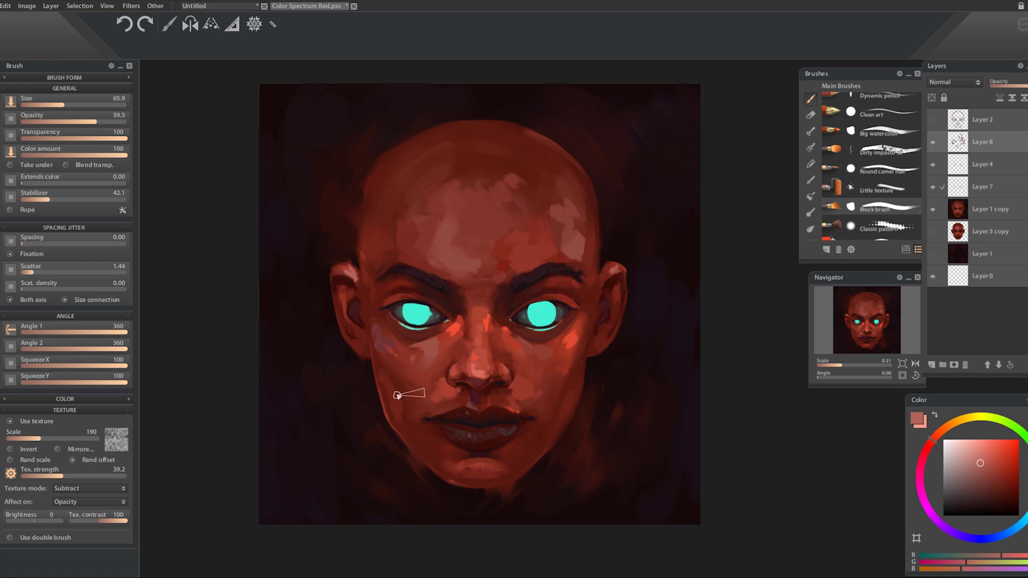
# - Enlarge the brush and rework the right temple and head edge with sampled tones
pyautogui.press(']')
pyautogui.keyDown('alt'); pyautogui.click(599, 194); pyautogui.keyUp('alt')
pyautogui.keyDown('alt'); pyautogui.click(598, 250); pyautogui.keyUp('alt')
pyautogui.keyDown('alt'); pyautogui.click(601, 235); pyautogui.keyUp('alt')
# - Rework the crown's outline with sampled tones at brush size 253, setting opacity to 60.1 and transparency to 93.4
pyautogui.moveTo(500, 119); pyautogui.dragTo(274, 231)
pyautogui.keyDown('alt'); pyautogui.click(503, 119); pyautogui.keyUp('alt')
pyautogui.keyDown('alt'); pyautogui.click(395, 145); pyautogui.keyUp('alt')
pyautogui.keyDown('alt'); pyautogui.click(491, 118); pyautogui.keyUp('alt')
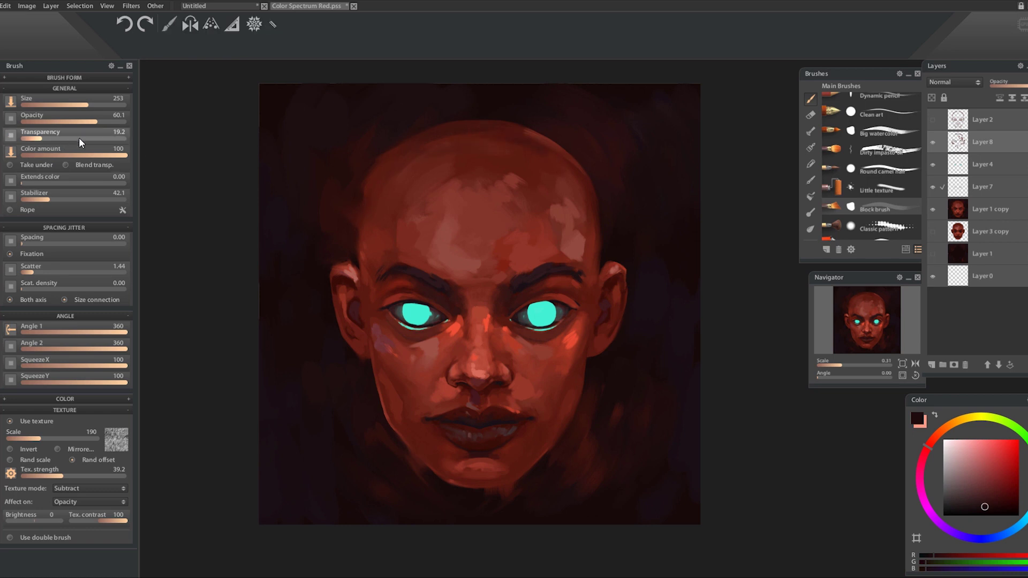
pyautogui.moveTo(80, 142); pyautogui.dragTo(120, 139)
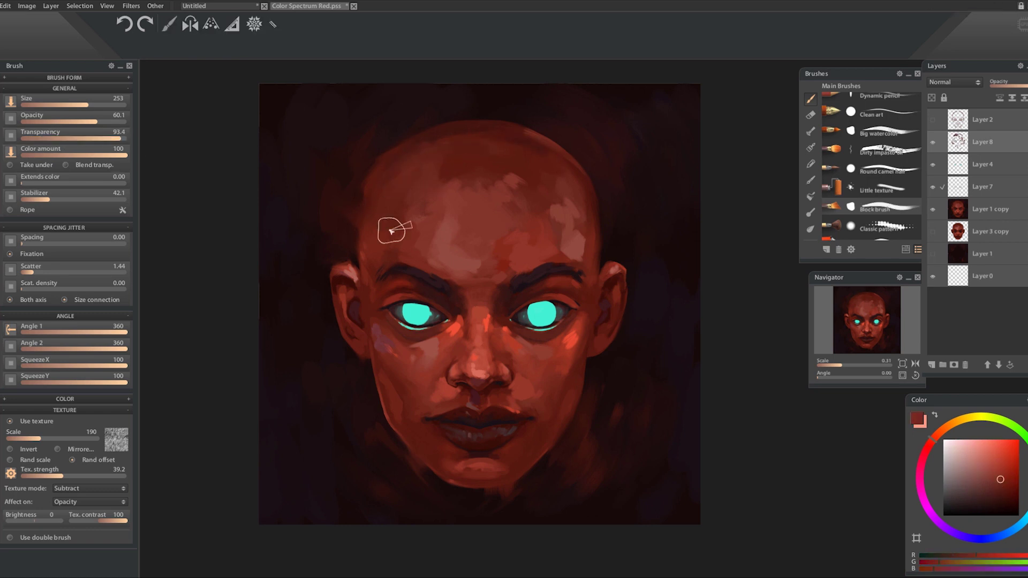
# - Blend the temple and forehead with sampled reds, adding pinkish forehead tones at brush size 116
pyautogui.keyDown('alt'); pyautogui.click(533, 342); pyautogui.keyUp('alt')
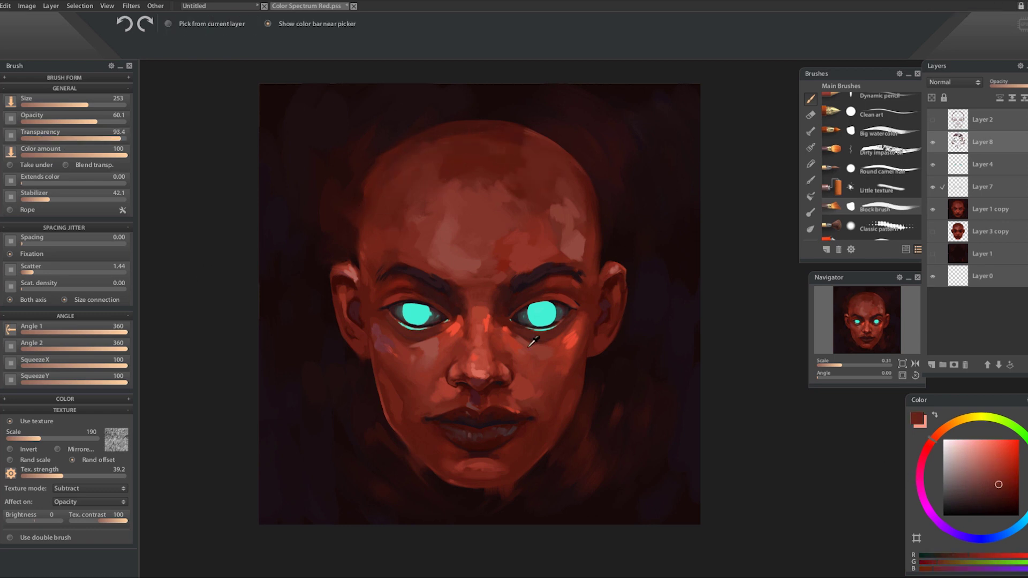
pyautogui.moveTo(609, 329)
pyautogui.mouseDown()
pyautogui.moveTo(264, 328)
pyautogui.moveTo(306, 309)
pyautogui.mouseUp()
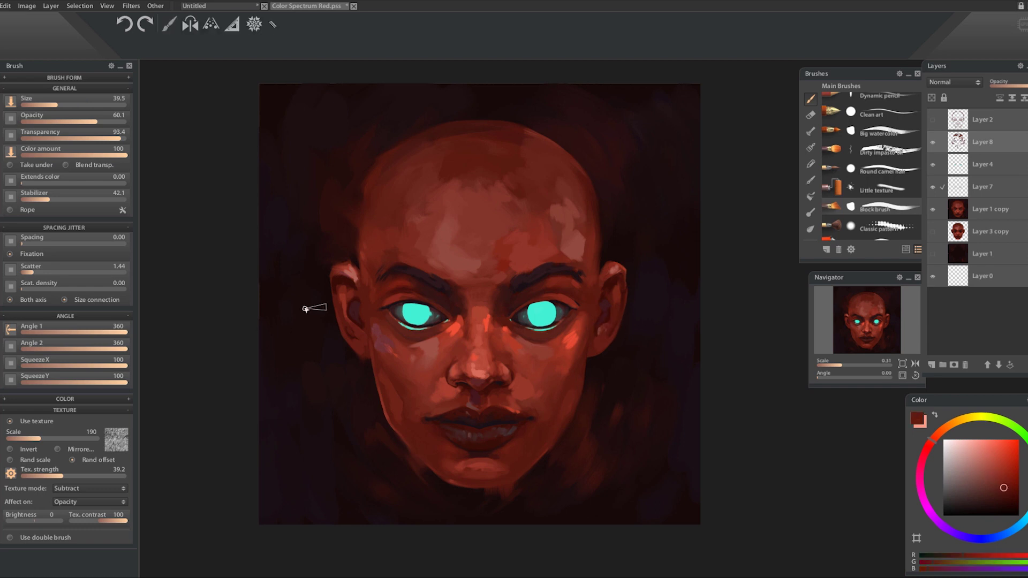
pyautogui.keyDown('alt'); pyautogui.click(471, 248); pyautogui.keyUp('alt')
pyautogui.moveTo(409, 239); pyautogui.dragTo(570, 188)
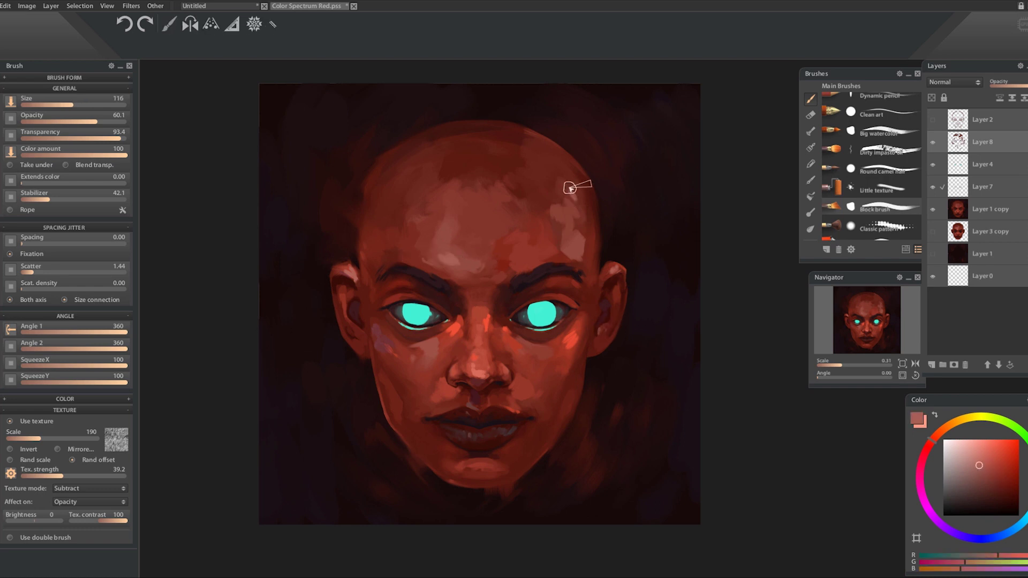
# - Refine the nose bridge, mouth corners and skin around the lips with sampled reds, reducing the brush to 36.2
pyautogui.keyDown('alt'); pyautogui.click(481, 321); pyautogui.keyUp('alt')
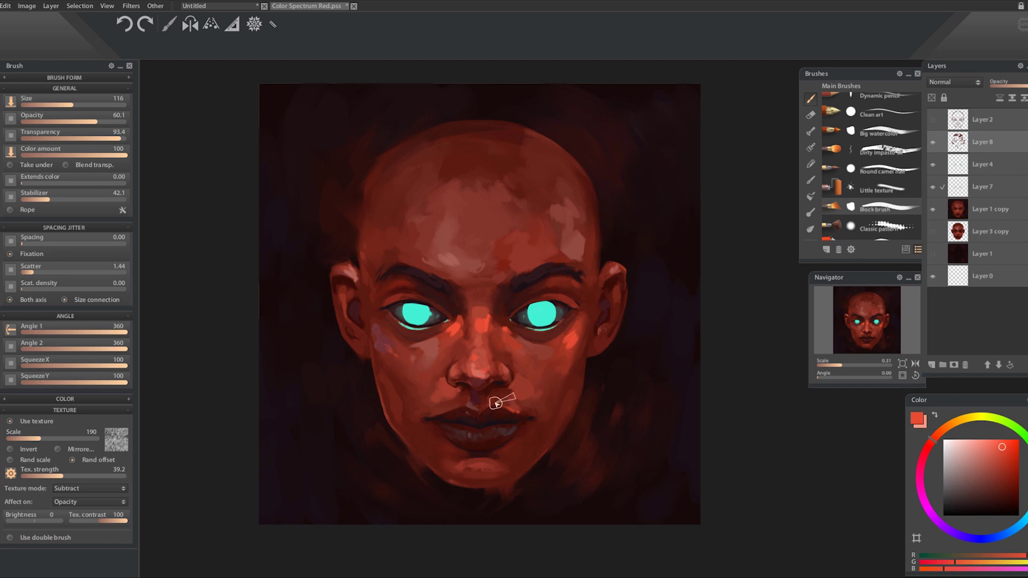
pyautogui.keyDown('alt'); pyautogui.click(531, 429); pyautogui.keyUp('alt')
pyautogui.moveTo(544, 448); pyautogui.dragTo(516, 452)
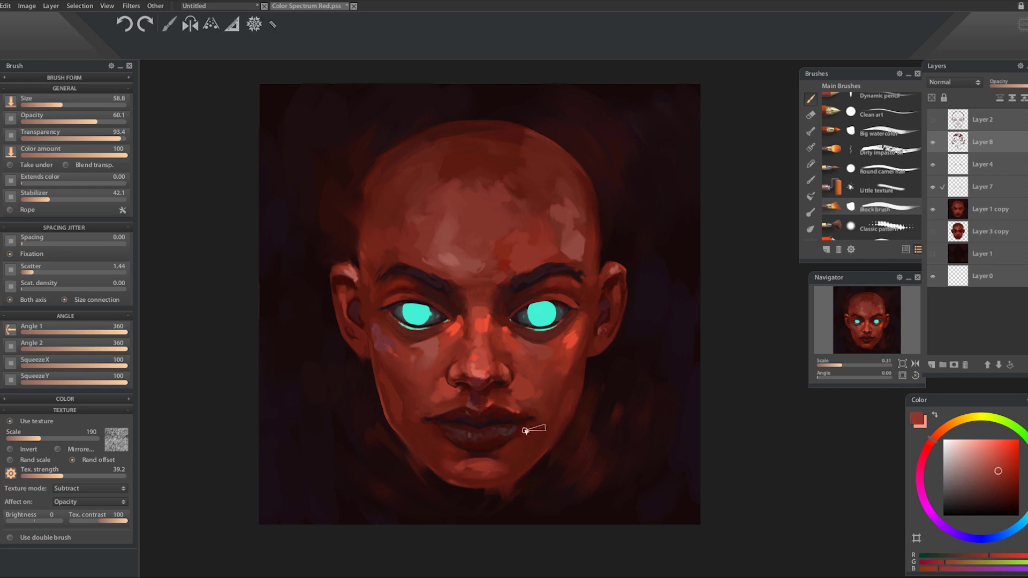
pyautogui.keyDown('alt'); pyautogui.click(514, 440); pyautogui.keyUp('alt')
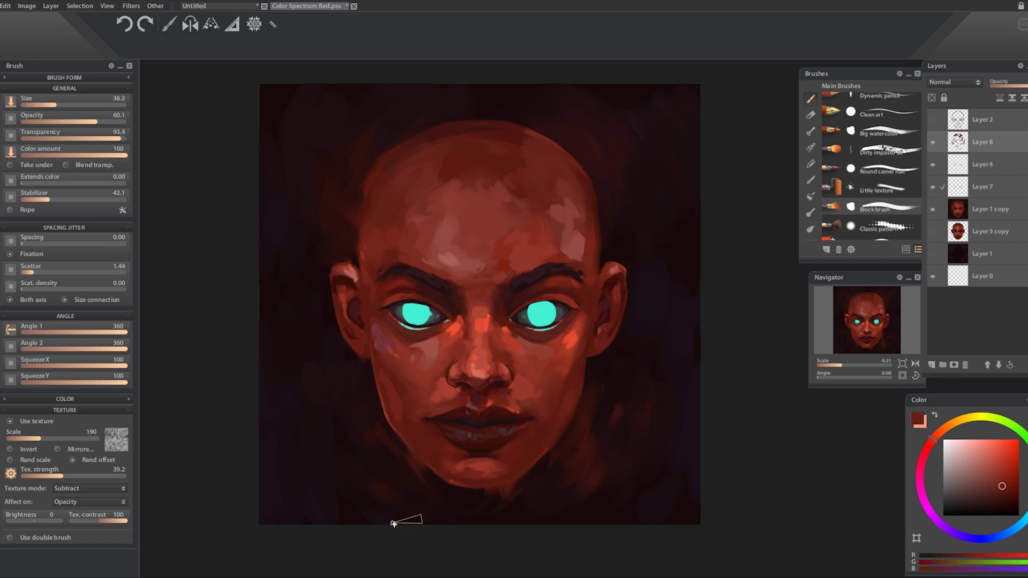
pyautogui.keyDown('alt'); pyautogui.click(441, 428); pyautogui.keyUp('alt')
pyautogui.moveTo(445, 412)
pyautogui.mouseDown()
pyautogui.moveTo(471, 405)
pyautogui.moveTo(459, 395)
pyautogui.mouseUp()
# - Rework the jaw, crown and mouth area with sampled dark reds at brush size 179
pyautogui.keyDown('alt'); pyautogui.click(407, 411); pyautogui.keyUp('alt')
pyautogui.keyDown('alt'); pyautogui.click(358, 340); pyautogui.keyUp('alt')
pyautogui.keyDown('alt'); pyautogui.click(482, 160); pyautogui.keyUp('alt')
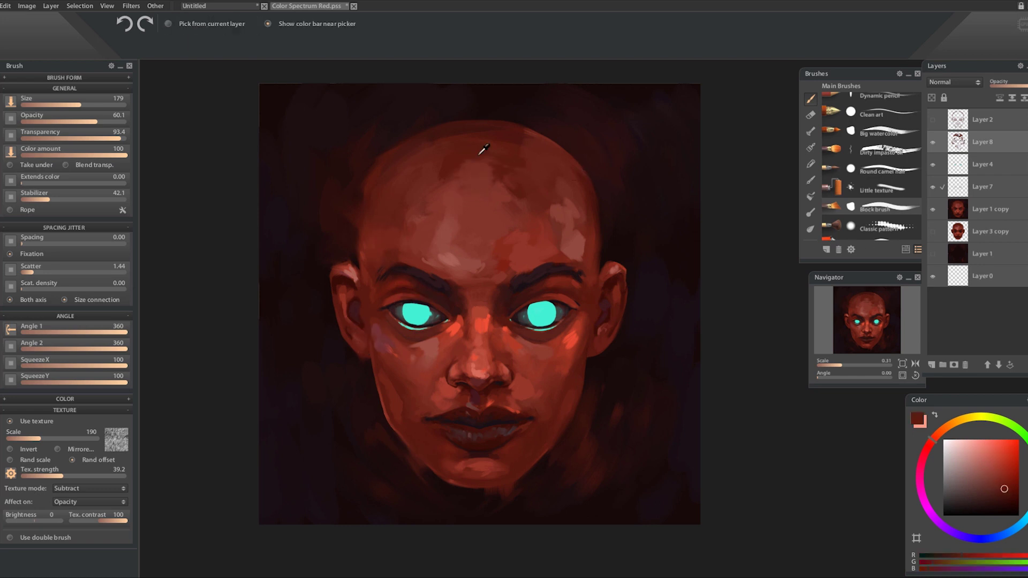
pyautogui.keyDown('alt'); pyautogui.click(491, 337); pyautogui.keyUp('alt')
pyautogui.keyDown('alt'); pyautogui.click(494, 397); pyautogui.keyUp('alt')
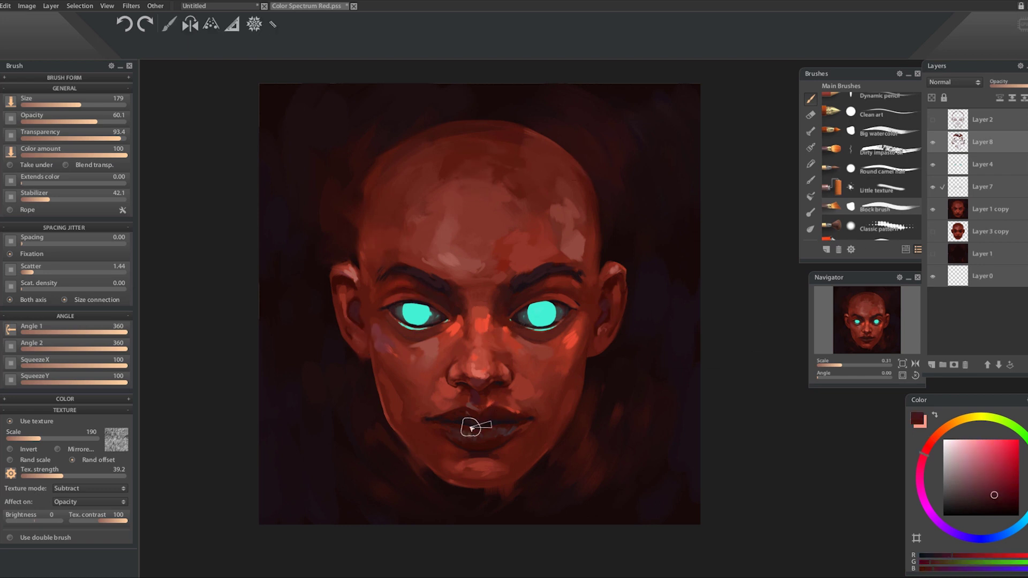
pyautogui.keyDown('alt'); pyautogui.click(471, 452); pyautogui.keyUp('alt')
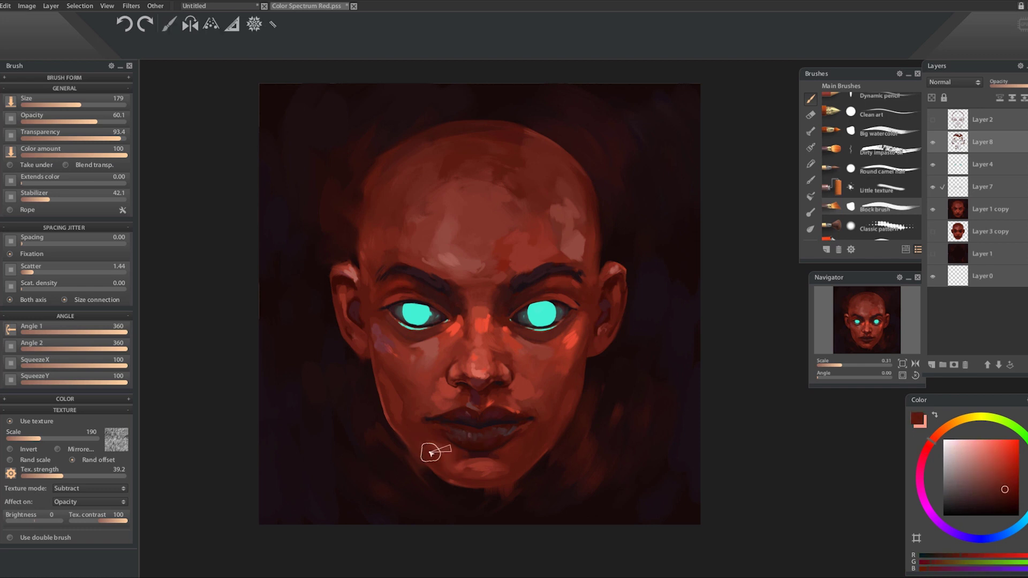
# - Add sampled light pink highlights to the nose at brush size 30.0
pyautogui.keyDown('alt'); pyautogui.click(448, 256); pyautogui.keyUp('alt')
pyautogui.moveTo(485, 360); pyautogui.dragTo(484, 356)
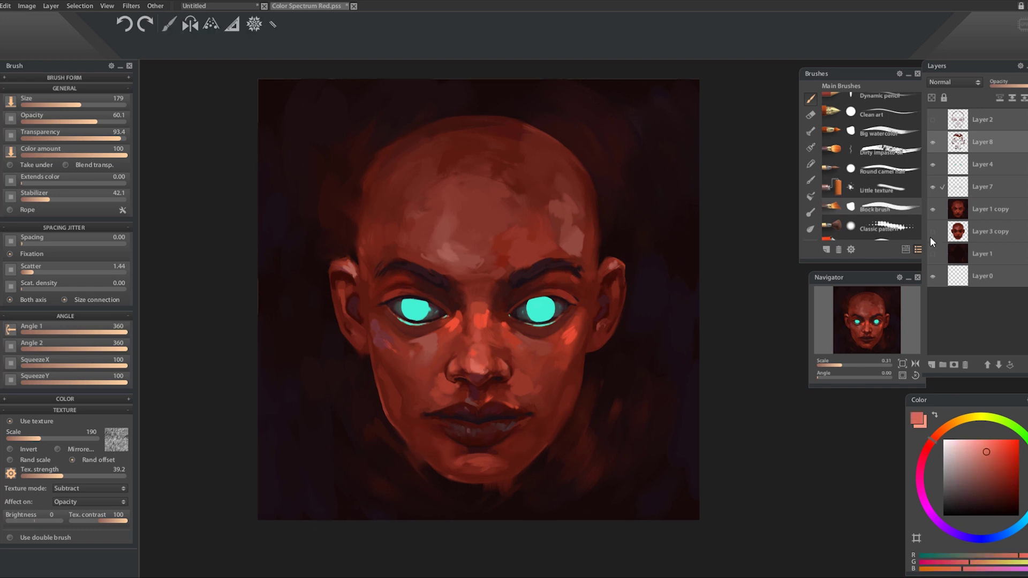
pyautogui.keyDown('alt'); pyautogui.click(480, 364); pyautogui.keyUp('alt')
pyautogui.press('[')
pyautogui.press(']')
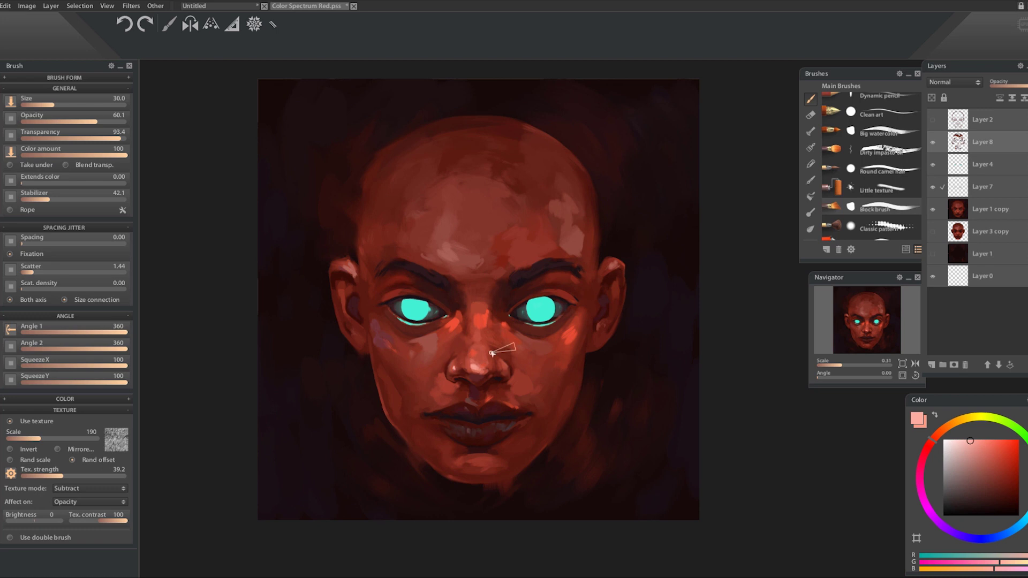
# - Refine the nostrils and nose wings with sampled dark and mid tones, reducing the brush to 18.4
pyautogui.keyDown('alt'); pyautogui.click(462, 381); pyautogui.keyUp('alt')
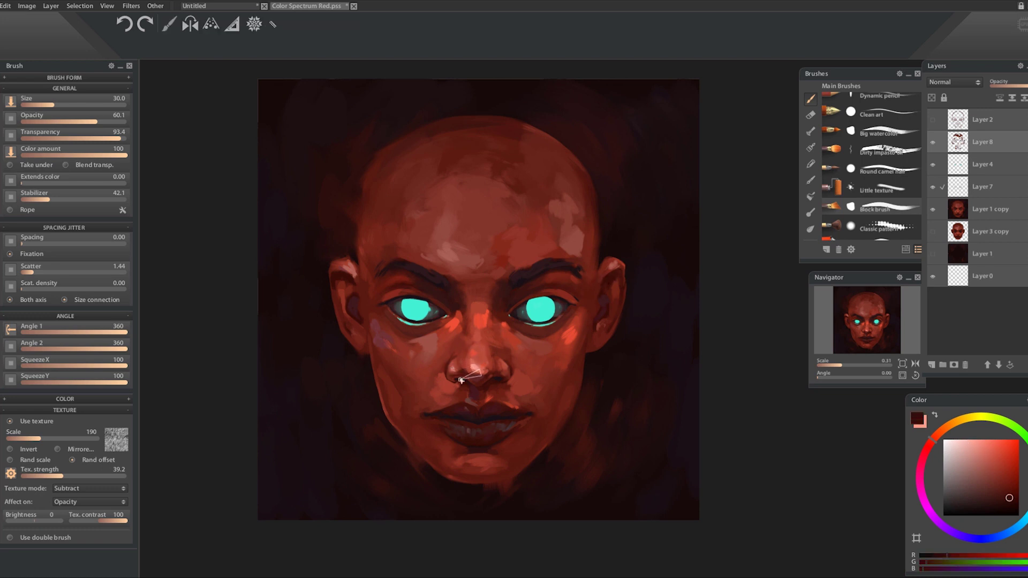
pyautogui.scroll(3, 466, 391)
pyautogui.keyDown('alt'); pyautogui.click(439, 341); pyautogui.keyUp('alt')
pyautogui.press('[')
pyautogui.press('[')
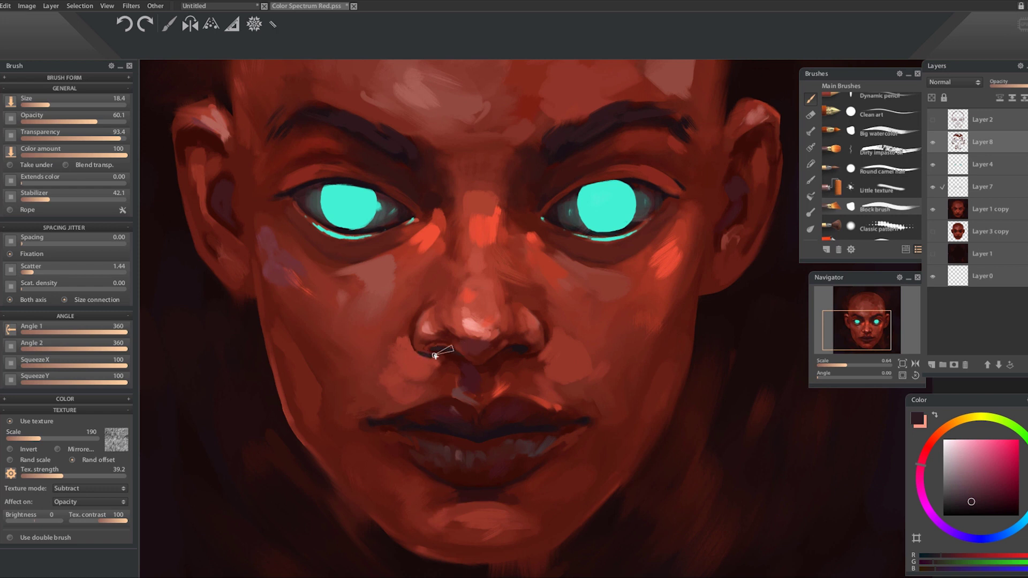
pyautogui.keyDown('alt'); pyautogui.click(529, 338); pyautogui.keyUp('alt')
pyautogui.keyDown('alt'); pyautogui.click(536, 303); pyautogui.keyUp('alt')
pyautogui.press(']')
pyautogui.press(']')
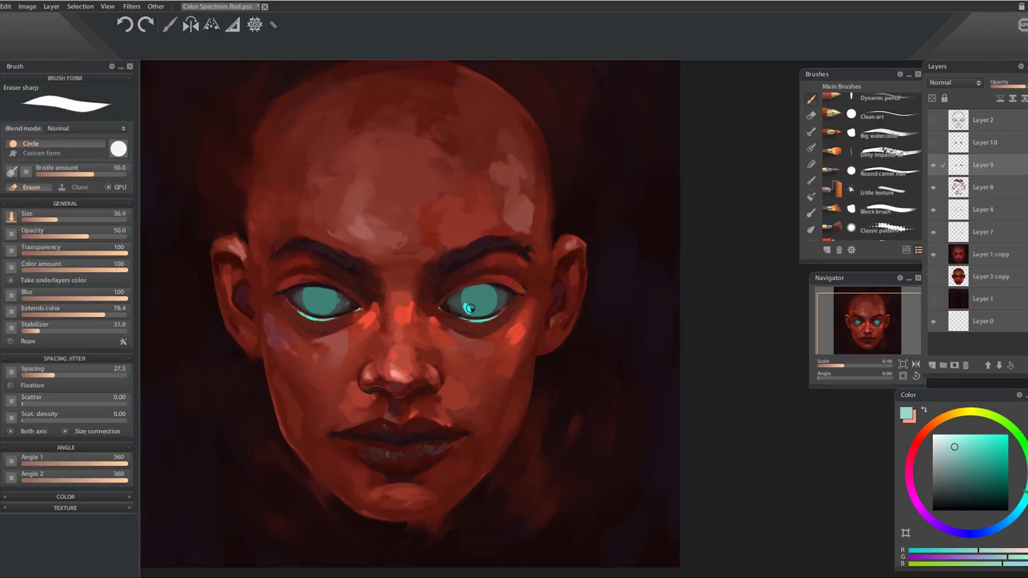
# - Erase the muted teal covering both eyes on Layer 9 with Eraser sharp at size 36.9
pyautogui.moveTo(471, 309)
pyautogui.mouseDown()
pyautogui.moveTo(484, 288)
pyautogui.moveTo(471, 306)
pyautogui.mouseUp()
pyautogui.moveTo(470, 305); pyautogui.dragTo(577, 297)
pyautogui.moveTo(417, 290); pyautogui.dragTo(417, 296)
pyautogui.scroll(-3, 562, 268)
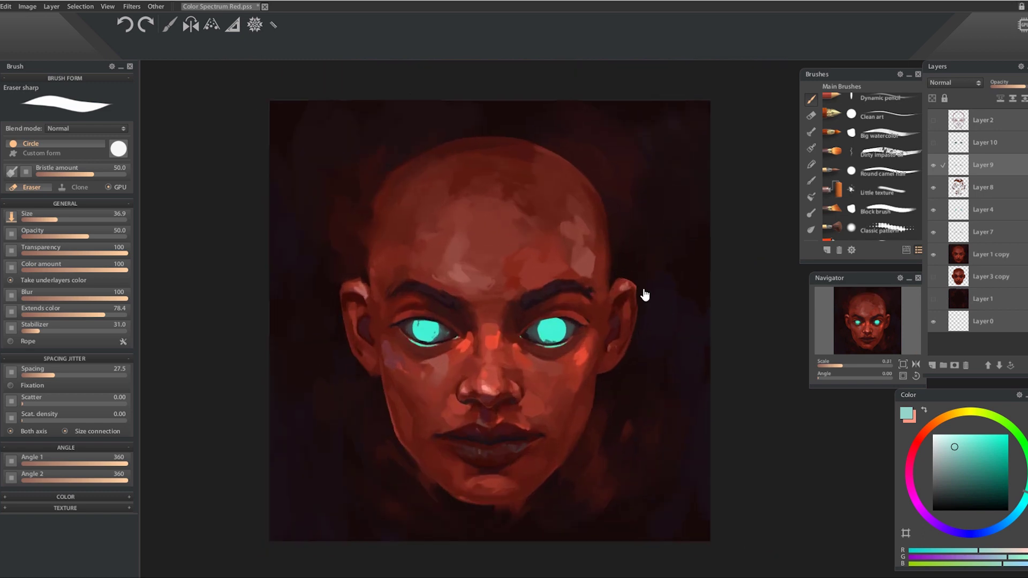
# - Retouch the temple, ear and cheek beside the face's left edge using Block brush at size 68.7 and sampled reds
pyautogui.keyDown('alt'); pyautogui.click(562, 262); pyautogui.keyUp('alt')
pyautogui.keyDown('alt'); pyautogui.click(321, 399); pyautogui.keyUp('alt')
pyautogui.keyDown('alt'); pyautogui.click(393, 213); pyautogui.keyUp('alt')
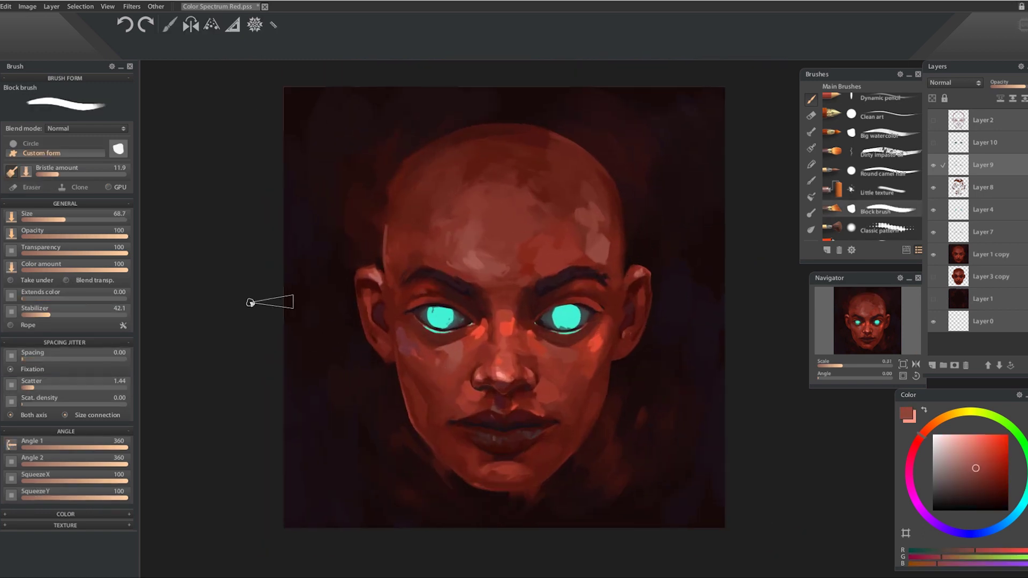
pyautogui.moveTo(392, 265); pyautogui.dragTo(389, 283)
pyautogui.keyDown('alt'); pyautogui.click(408, 305); pyautogui.keyUp('alt')
pyautogui.keyDown('alt'); pyautogui.click(381, 316); pyautogui.keyUp('alt')
pyautogui.keyDown('alt'); pyautogui.click(399, 324); pyautogui.keyUp('alt')
# - Repaint the lower lip with sampled dark reds using Block brush at size 68.7
pyautogui.moveTo(453, 396); pyautogui.dragTo(530, 331)
pyautogui.keyDown('alt'); pyautogui.click(566, 345); pyautogui.keyUp('alt')
pyautogui.keyDown('alt'); pyautogui.click(560, 339); pyautogui.keyUp('alt')
pyautogui.keyDown('alt'); pyautogui.click(537, 371); pyautogui.keyUp('alt')
pyautogui.keyDown('alt'); pyautogui.click(533, 344); pyautogui.keyUp('alt')
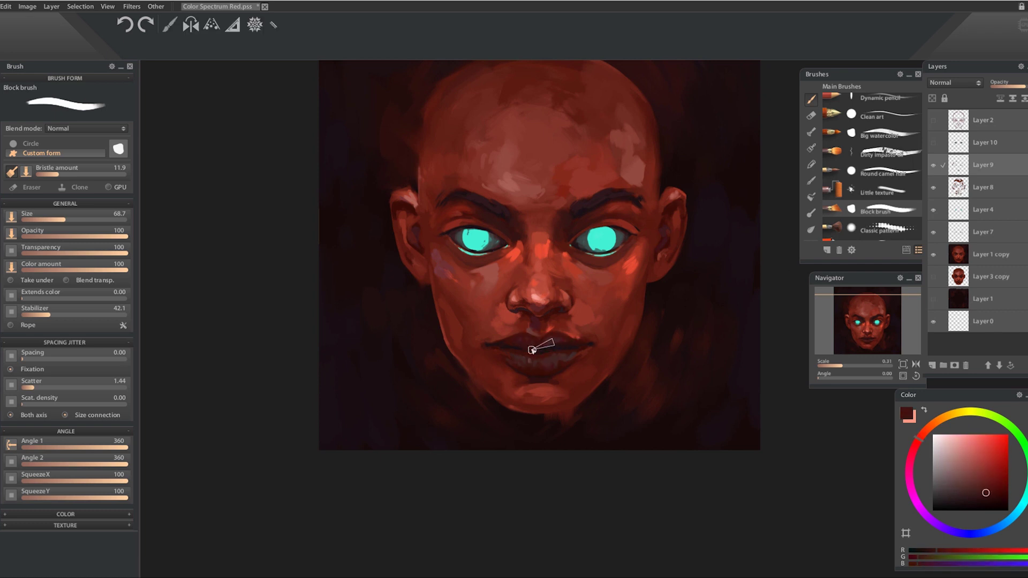
# - Touch up the right cheek, jaw and both eyebrows with tones sampled from each area
pyautogui.keyDown('alt'); pyautogui.click(641, 322); pyautogui.keyUp('alt')
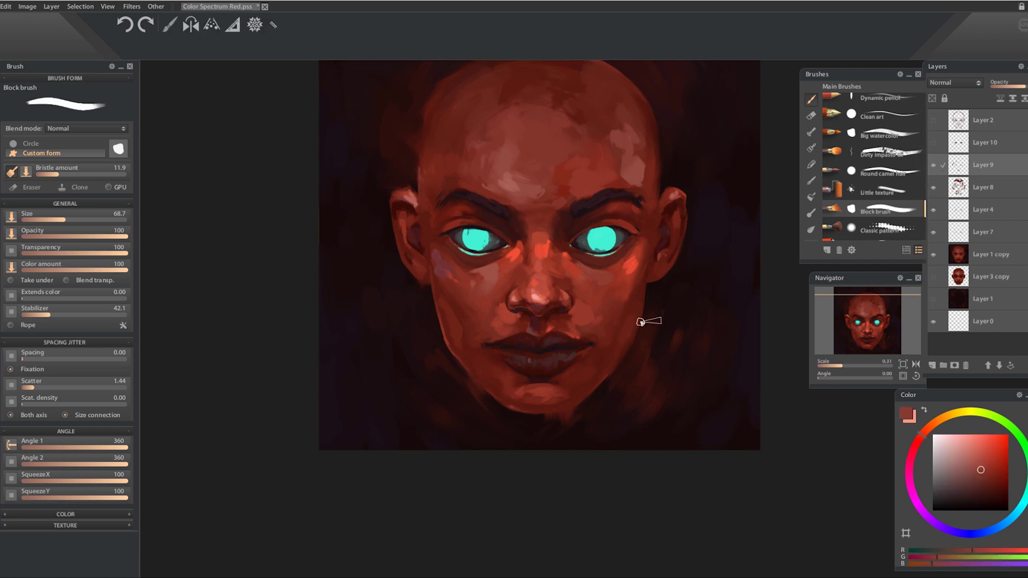
pyautogui.keyDown('alt'); pyautogui.click(623, 353); pyautogui.keyUp('alt')
pyautogui.keyDown('alt'); pyautogui.click(657, 273); pyautogui.keyUp('alt')
pyautogui.keyDown('alt'); pyautogui.click(452, 196); pyautogui.keyUp('alt')
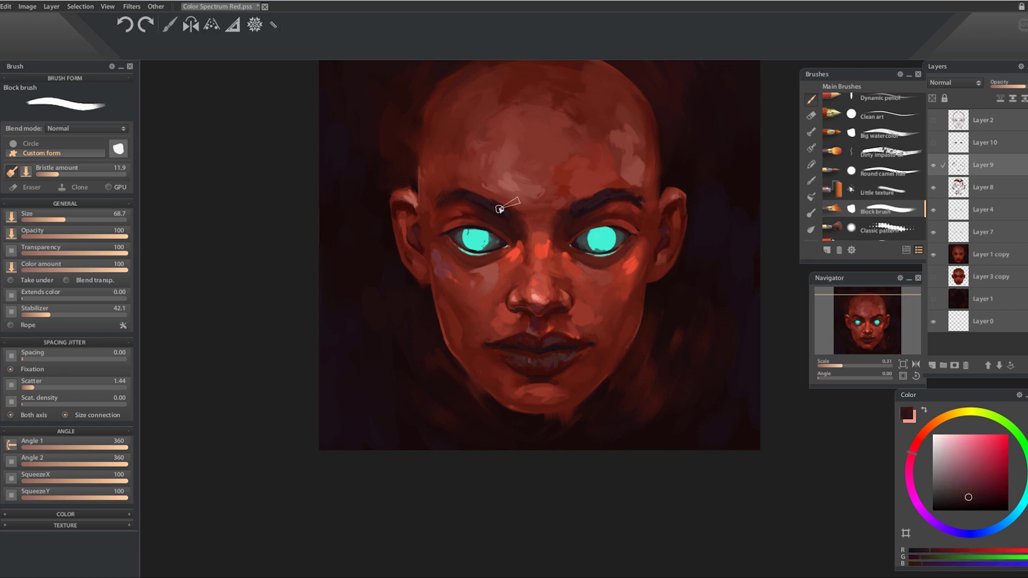
pyautogui.keyDown('alt'); pyautogui.click(617, 178); pyautogui.keyUp('alt')
# - Enlarge the brush to 148 and add light pinkish strokes to the forehead with sampled tones
pyautogui.scroll(-2, 608, 280)
pyautogui.keyDown('alt'); pyautogui.click(505, 223); pyautogui.keyUp('alt')
pyautogui.press(']')
pyautogui.press(']')
pyautogui.press(']')
pyautogui.keyDown('alt'); pyautogui.click(580, 249); pyautogui.keyUp('alt')
pyautogui.moveTo(413, 313); pyautogui.dragTo(385, 355)
pyautogui.keyDown('alt'); pyautogui.click(542, 174); pyautogui.keyUp('alt')
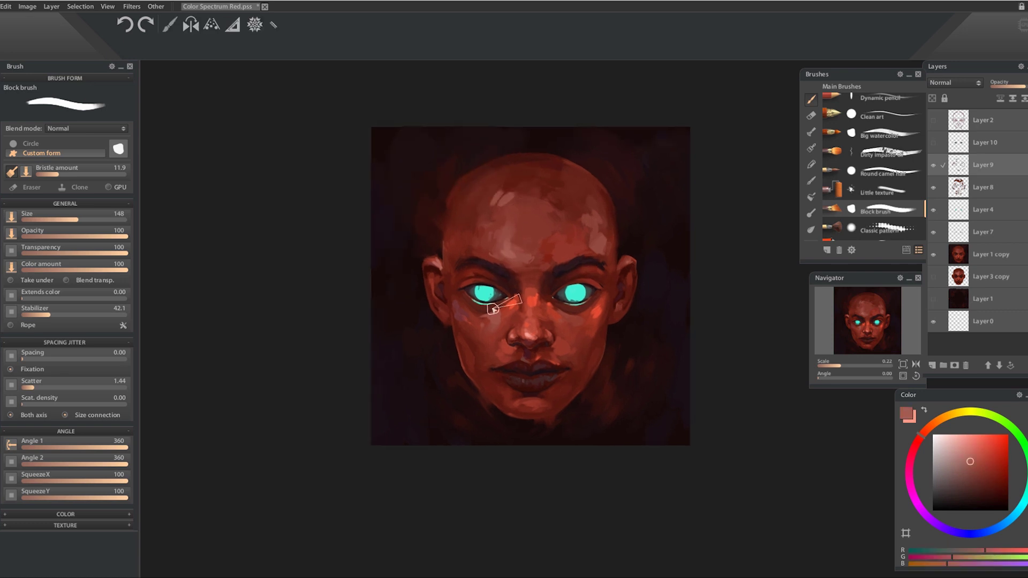
# - Reduce the brush to 51.1 and refine both ears with reds sampled around them
pyautogui.scroll(2, 444, 247)
pyautogui.press('[')
pyautogui.press('[')
pyautogui.press('[')
pyautogui.keyDown('alt'); pyautogui.click(466, 235); pyautogui.keyUp('alt')
pyautogui.keyDown('alt'); pyautogui.click(429, 209); pyautogui.keyUp('alt')
pyautogui.keyDown('alt'); pyautogui.click(442, 233); pyautogui.keyUp('alt')
pyautogui.keyDown('alt'); pyautogui.click(439, 273); pyautogui.keyUp('alt')
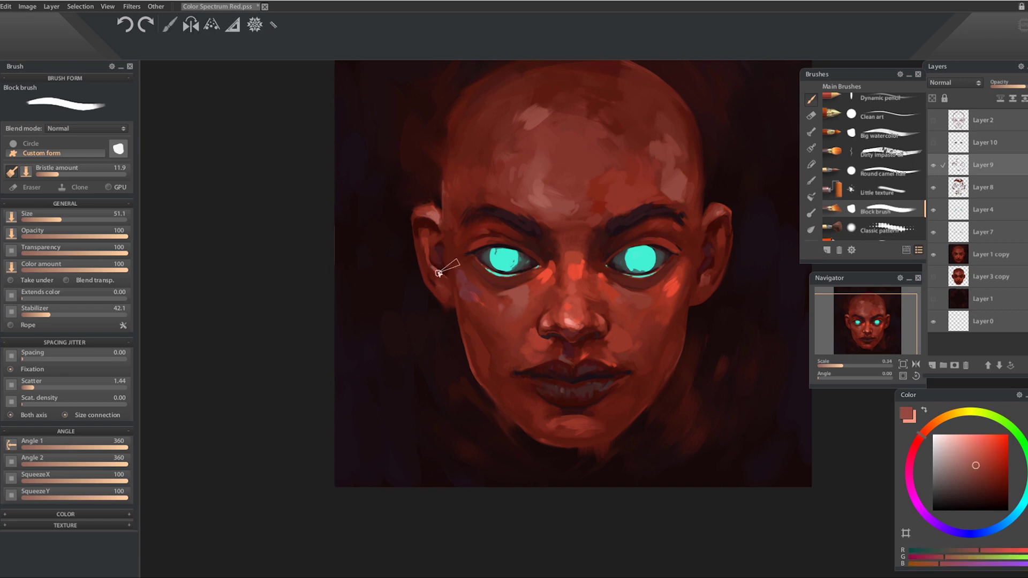
pyautogui.keyDown('alt'); pyautogui.click(700, 299); pyautogui.keyUp('alt')
pyautogui.moveTo(875, 339); pyautogui.dragTo(879, 336)
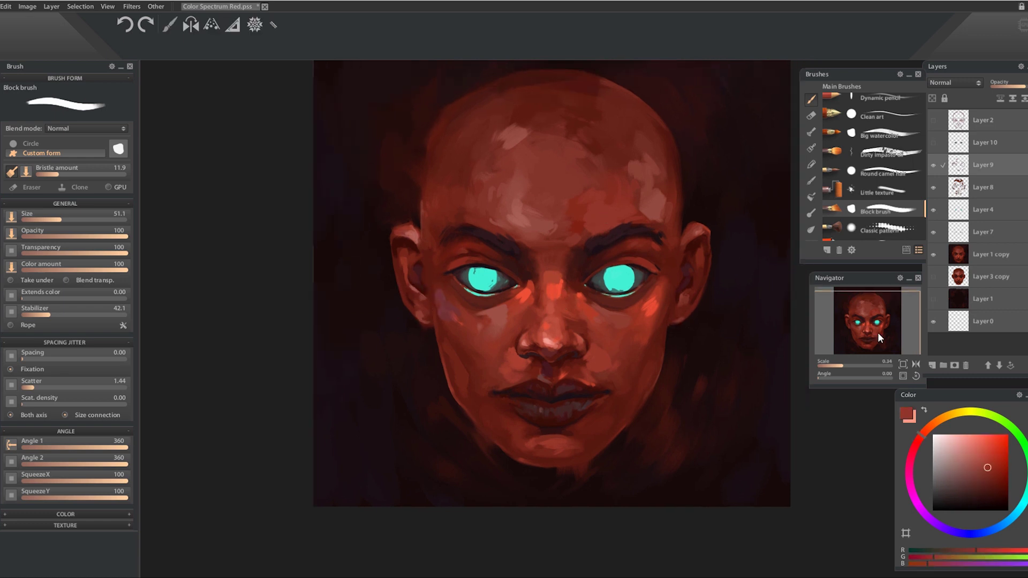
# - Enlarge the brush and lay muted purplish-red patches over the crown and upper forehead
pyautogui.keyDown('alt'); pyautogui.click(595, 390); pyautogui.keyUp('alt')
pyautogui.press(']')
pyautogui.press(']')
pyautogui.press(']')
pyautogui.press(']')
pyautogui.keyDown('alt'); pyautogui.click(528, 114); pyautogui.keyUp('alt')
pyautogui.keyDown('alt'); pyautogui.click(538, 92); pyautogui.keyUp('alt')
# - Reduce the brush and rework the left cheek and jaw edge with sampled tones
pyautogui.press('[')
pyautogui.press('[')
pyautogui.press('[')
pyautogui.press('[')
pyautogui.keyDown('alt'); pyautogui.click(436, 420); pyautogui.keyUp('alt')
pyautogui.keyDown('alt'); pyautogui.click(459, 340); pyautogui.keyUp('alt')
pyautogui.keyDown('alt'); pyautogui.click(394, 420); pyautogui.keyUp('alt')
# - Reduce the brush to 33.2 and refine the left eyebrow and chin area with sampled reds
pyautogui.press('[')
pyautogui.press('[')
pyautogui.press('[')
pyautogui.press('[')
pyautogui.press('[')
pyautogui.press('[')
pyautogui.keyDown('alt'); pyautogui.click(441, 229); pyautogui.keyUp('alt')
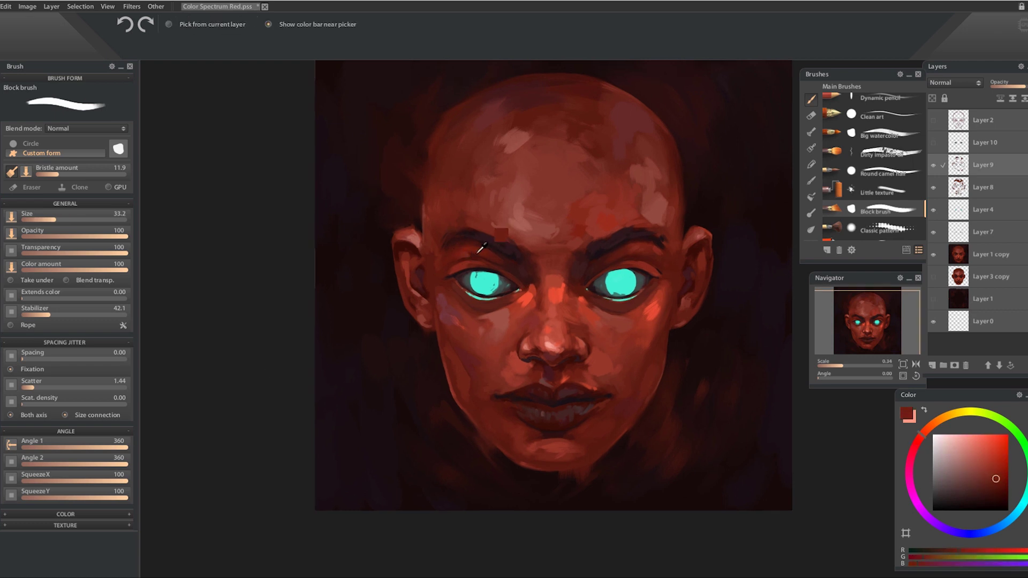
pyautogui.keyDown('alt'); pyautogui.click(498, 425); pyautogui.keyUp('alt')
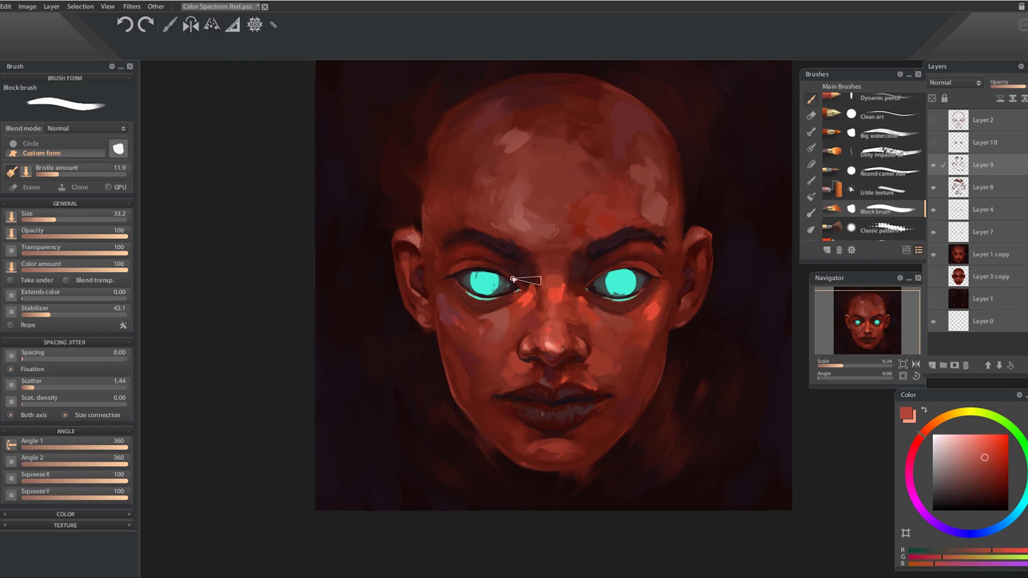
# - Strengthen the reds between the brows and above the right eyebrow with sampled tones, enlarging the brush to 86.9
pyautogui.keyDown('alt'); pyautogui.click(551, 256); pyautogui.keyUp('alt')
pyautogui.moveTo(565, 251); pyautogui.dragTo(562, 243)
pyautogui.keyDown('alt'); pyautogui.click(560, 249); pyautogui.keyUp('alt')
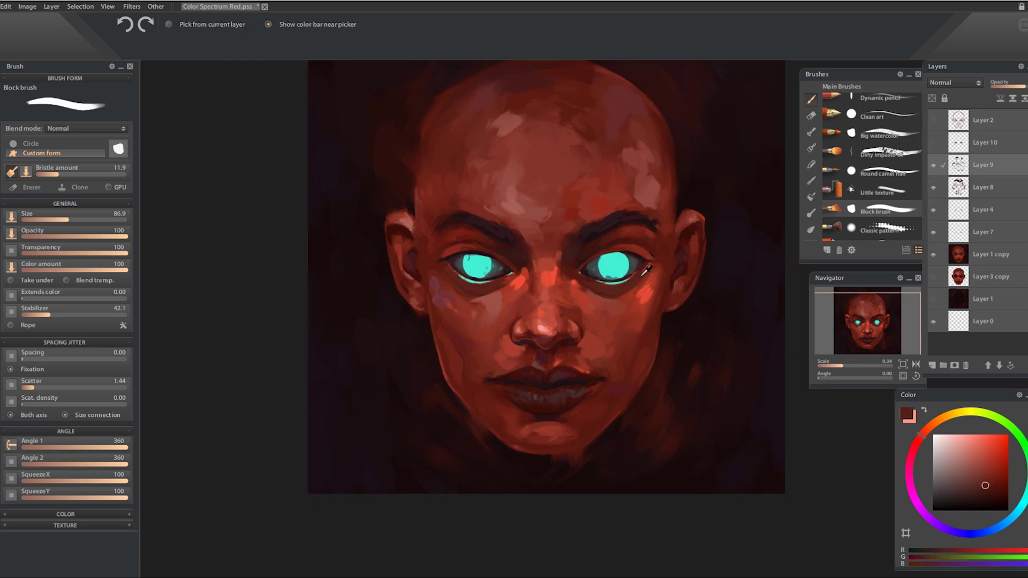
pyautogui.keyDown('alt'); pyautogui.click(651, 252); pyautogui.keyUp('alt')
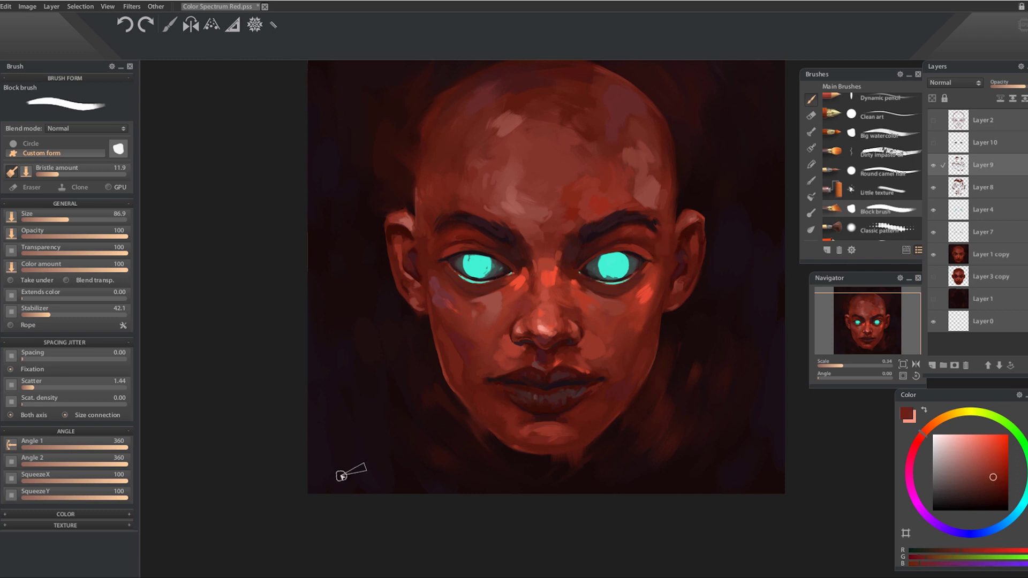
# - Adjust the left cheek, jaw and chin with sampled muted and bright reds at brush size 86.9
pyautogui.scroll(-2, 343, 468)
pyautogui.keyDown('alt'); pyautogui.click(419, 327); pyautogui.keyUp('alt')
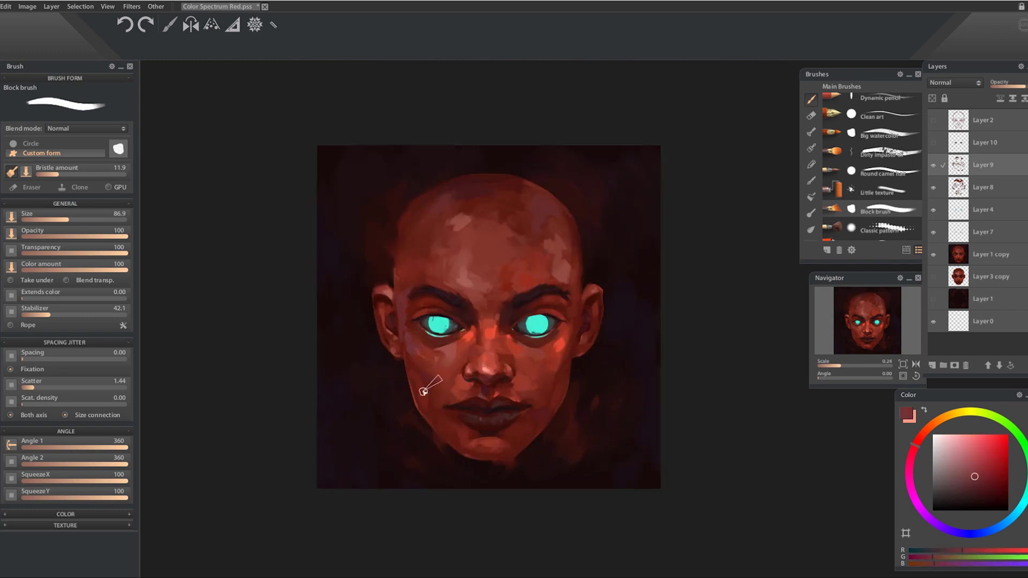
pyautogui.scroll(-1, 838, 443)
pyautogui.keyDown('alt'); pyautogui.click(533, 429); pyautogui.keyUp('alt')
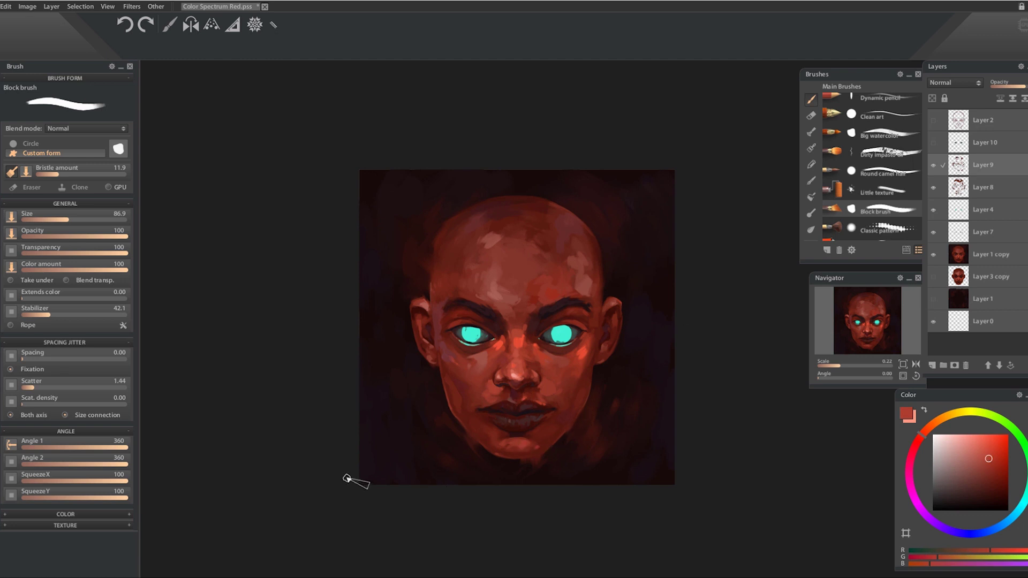
pyautogui.keyDown('alt'); pyautogui.click(475, 338); pyautogui.keyUp('alt')
pyautogui.keyDown('alt'); pyautogui.click(451, 394); pyautogui.keyUp('alt')
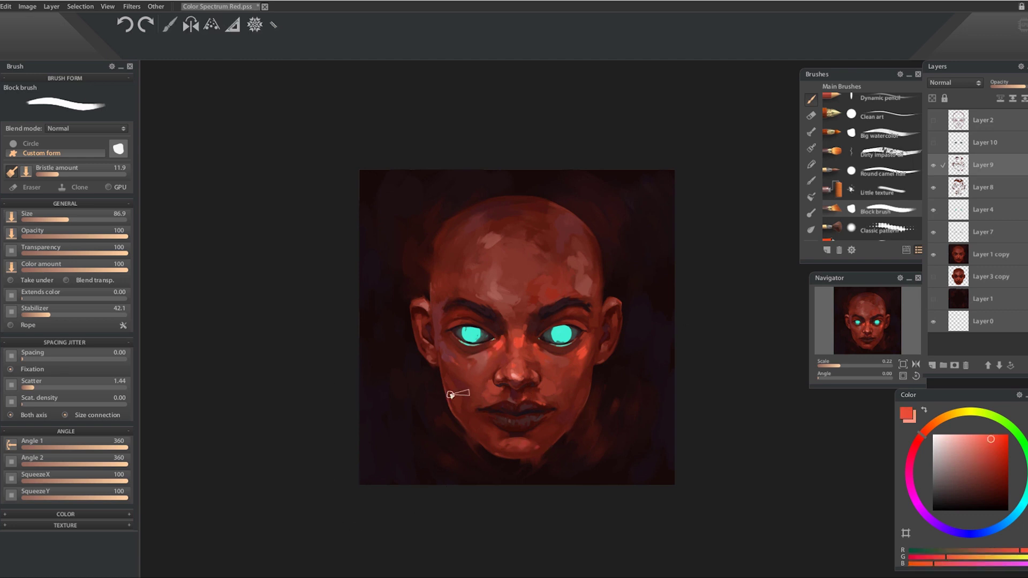
# - Soften both temples with sampled dark reds at brush size 206
pyautogui.keyDown('alt'); pyautogui.click(455, 289); pyautogui.keyUp('alt')
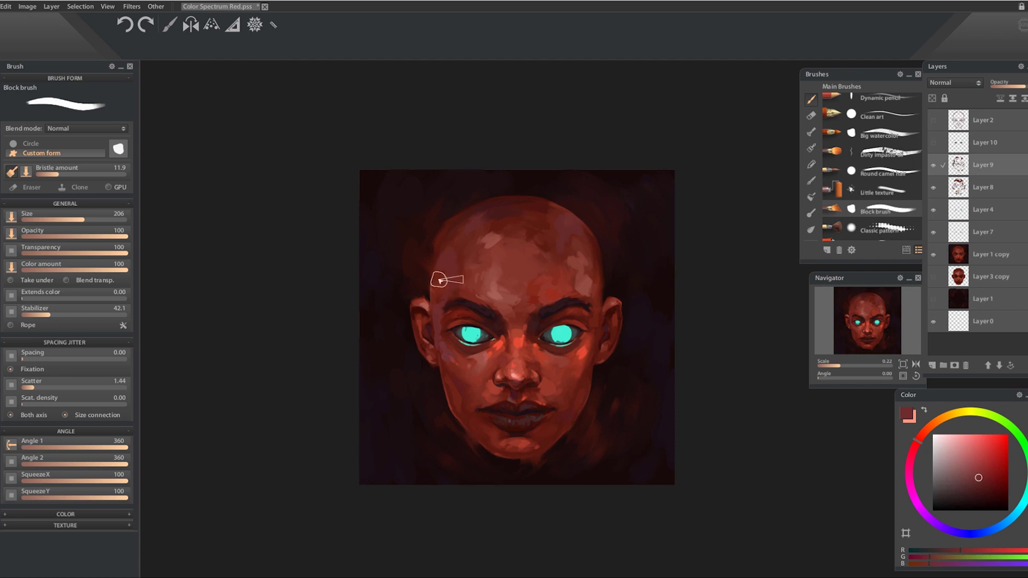
pyautogui.keyDown('alt'); pyautogui.click(598, 291); pyautogui.keyUp('alt')
pyautogui.keyDown('alt'); pyautogui.click(585, 275); pyautogui.keyUp('alt')
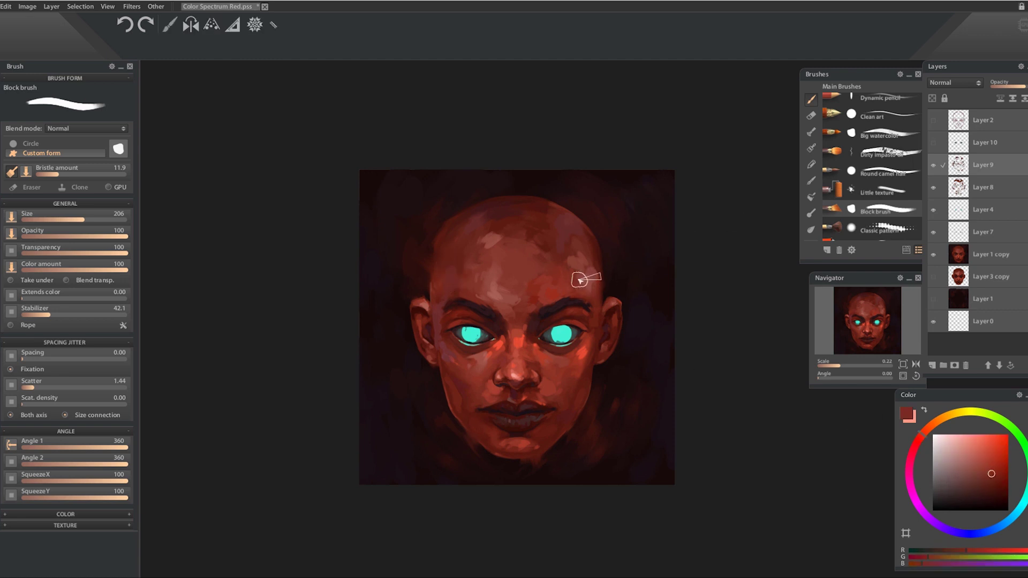
pyautogui.keyDown('alt'); pyautogui.click(585, 417); pyautogui.keyUp('alt')
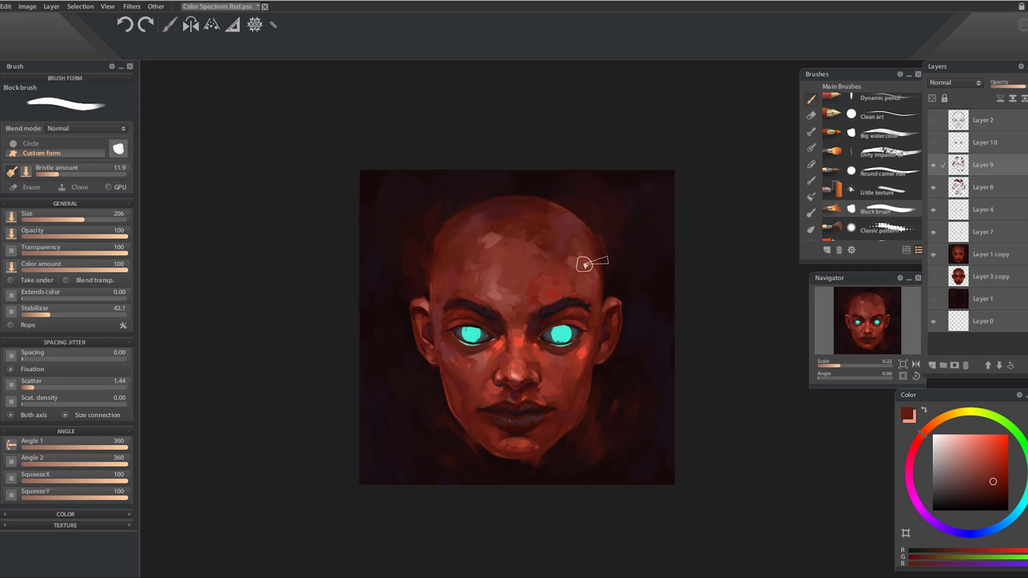
# - Darken the head's upper outline and surrounding background with sampled tones at brush size 206
pyautogui.keyDown('alt'); pyautogui.click(418, 258); pyautogui.keyUp('alt')
pyautogui.moveTo(441, 223)
pyautogui.mouseDown()
pyautogui.moveTo(399, 226)
pyautogui.moveTo(408, 202)
pyautogui.mouseUp()
pyautogui.keyDown('alt'); pyautogui.click(401, 217); pyautogui.keyUp('alt')
pyautogui.keyDown('alt'); pyautogui.click(443, 421); pyautogui.keyUp('alt')
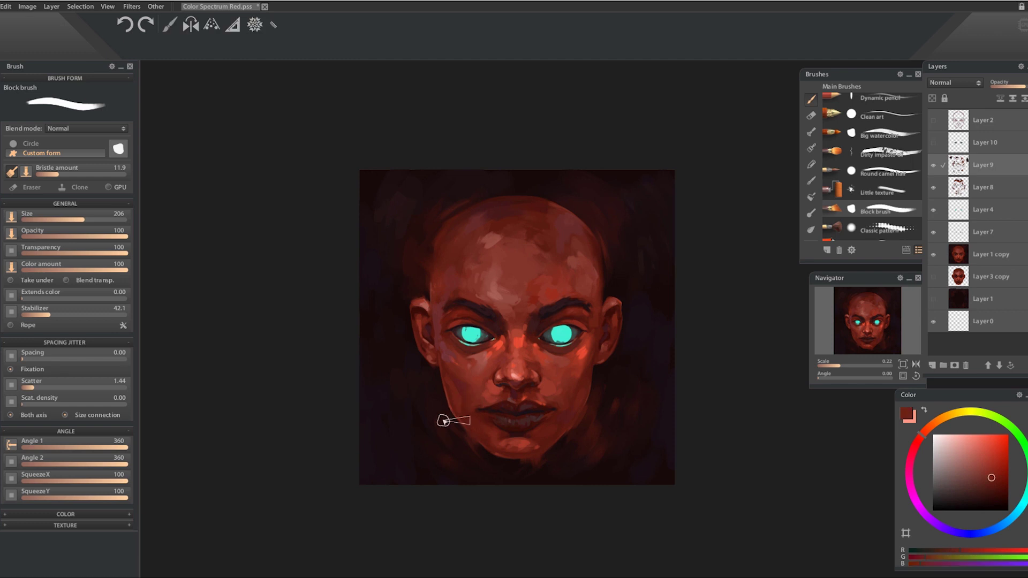
# - Add dark red strokes beneath the chin, then free-transform Layer 9 through Layer 1 copy together
pyautogui.keyDown('alt'); pyautogui.click(494, 473); pyautogui.keyUp('alt')
pyautogui.press(']')
pyautogui.moveTo(494, 474); pyautogui.dragTo(513, 463)
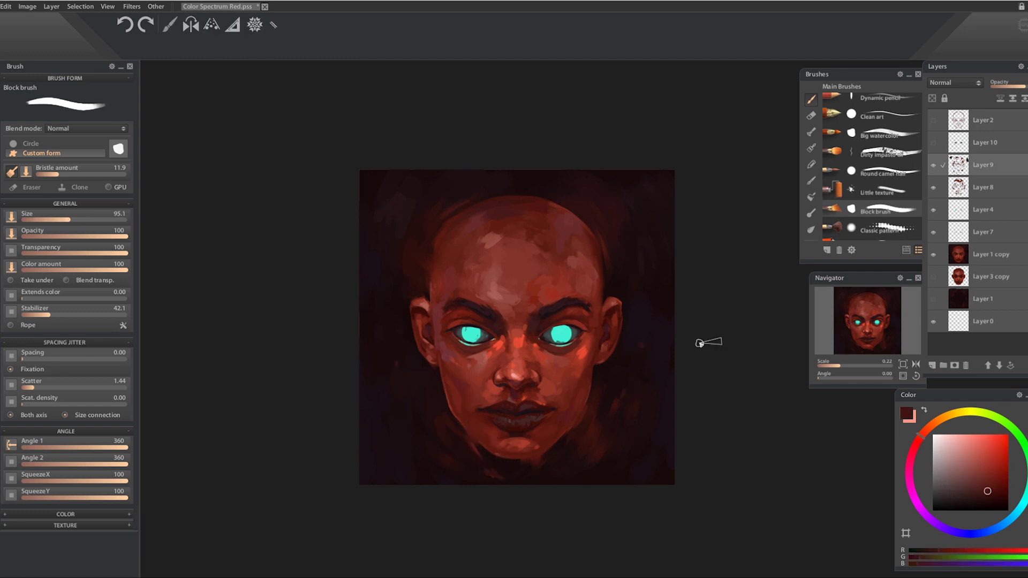
pyautogui.hotkey('ctrl', 't')
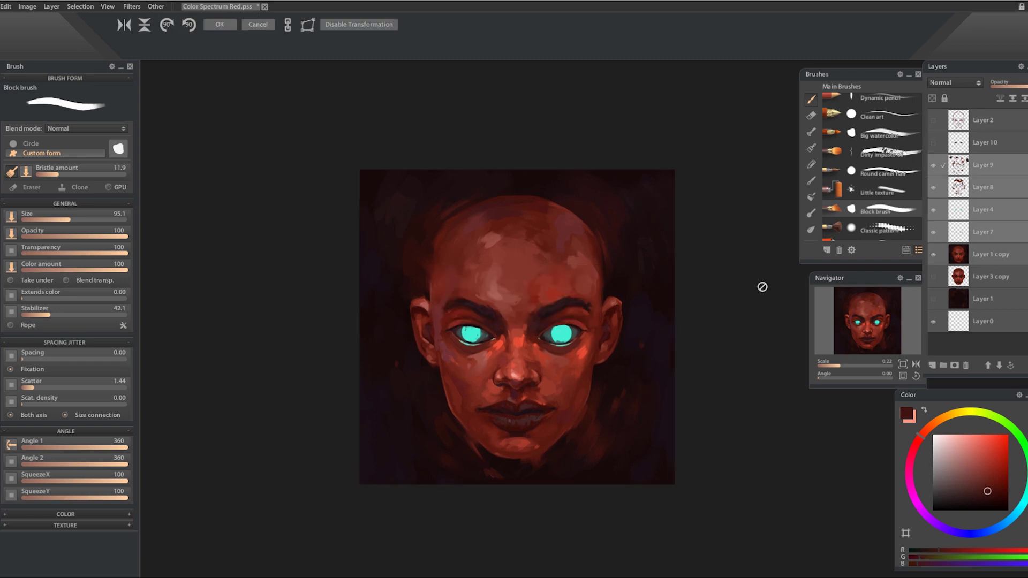
# - Paint lighter turquoise highlights inside both eyes at brush size 95.1
pyautogui.scroll(2, 588, 365)
pyautogui.keyDown('alt'); pyautogui.click(563, 324); pyautogui.keyUp('alt')
pyautogui.moveTo(973, 438); pyautogui.dragTo(961, 435)
pyautogui.moveTo(555, 325); pyautogui.dragTo(564, 318)
pyautogui.moveTo(449, 326); pyautogui.dragTo(431, 333)
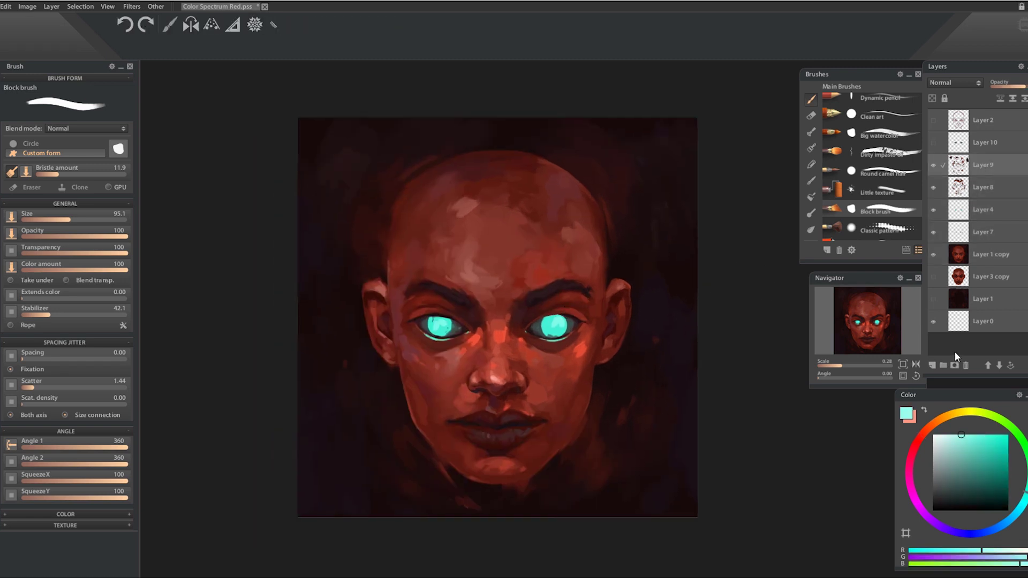